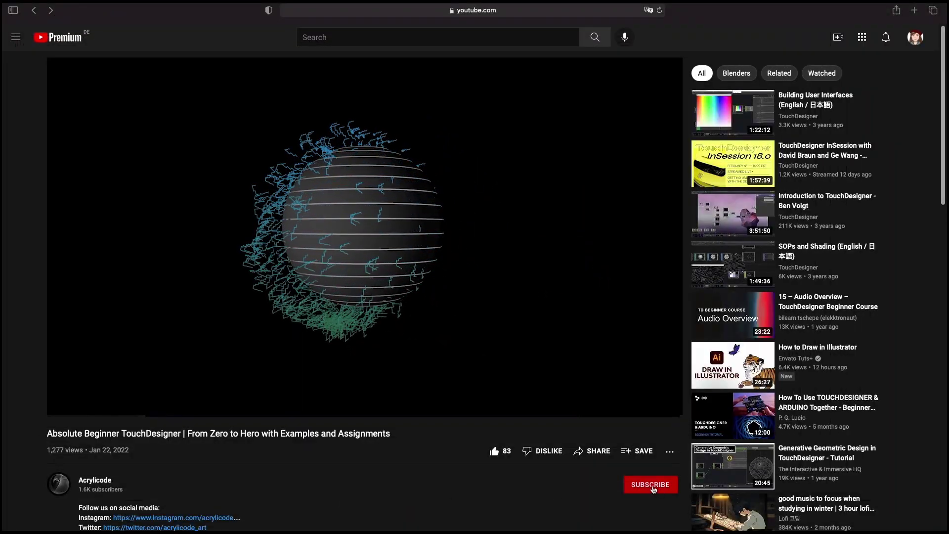
Subscribe to the Acrylicode channel and set its notifications to All
click(652, 485)
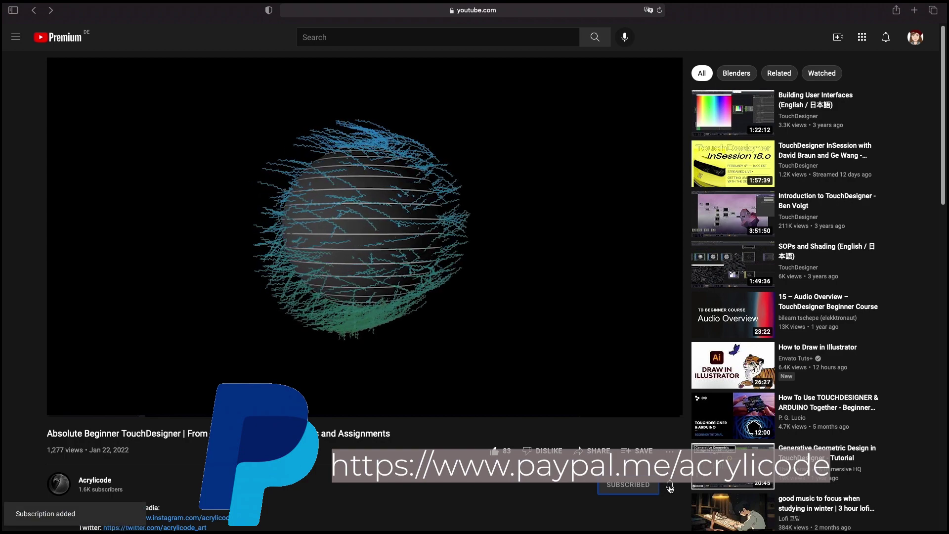
click(669, 485)
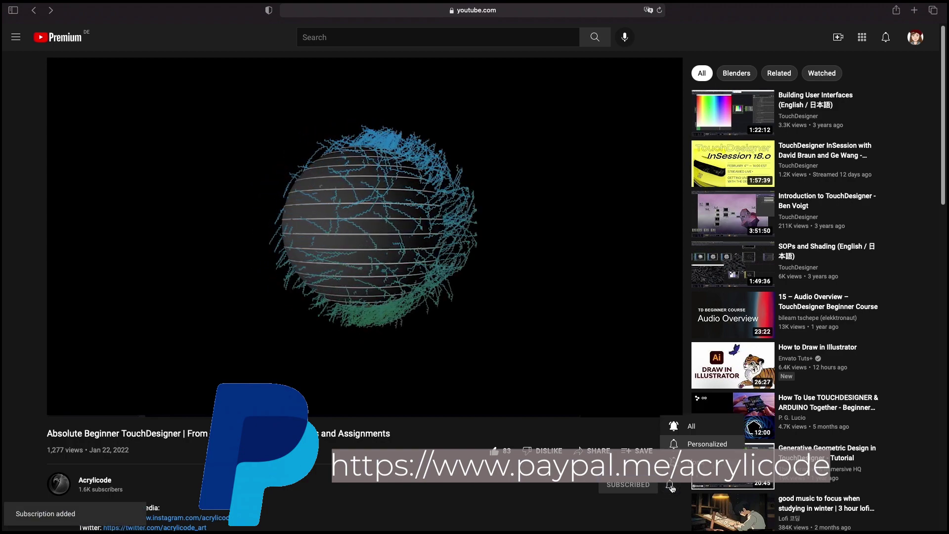
click(678, 434)
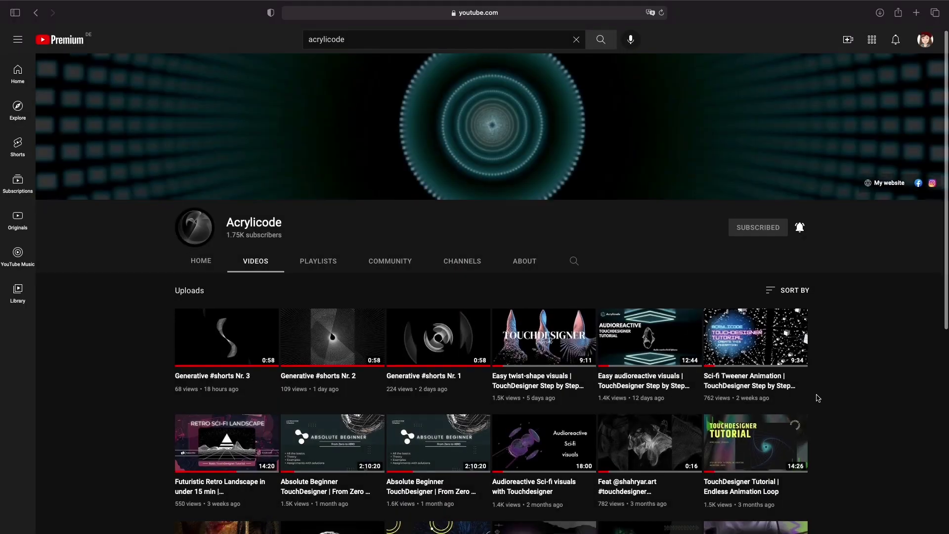
Browse the Acrylicode channel's uploads and open the Absolute Beginner TouchDesigner video
scroll(818, 398, down, 3)
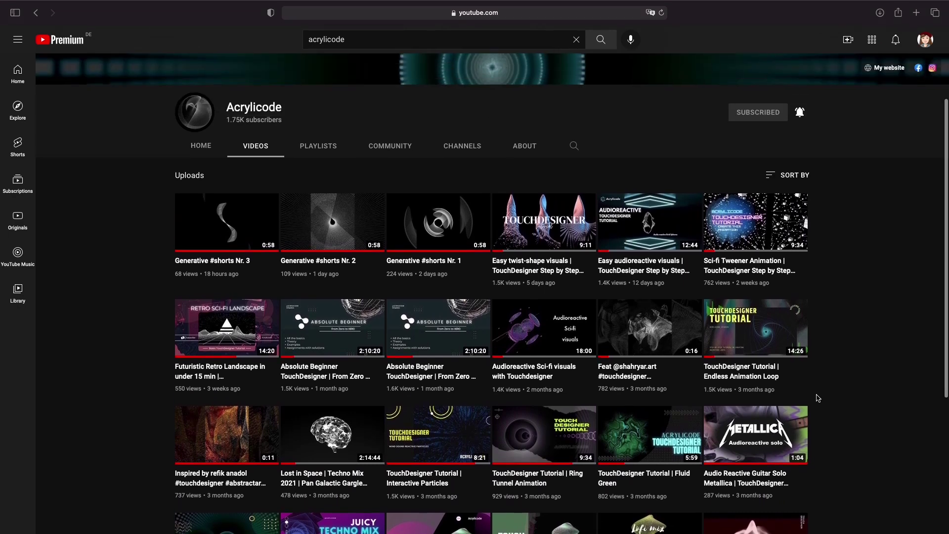
scroll(817, 398, down, 7)
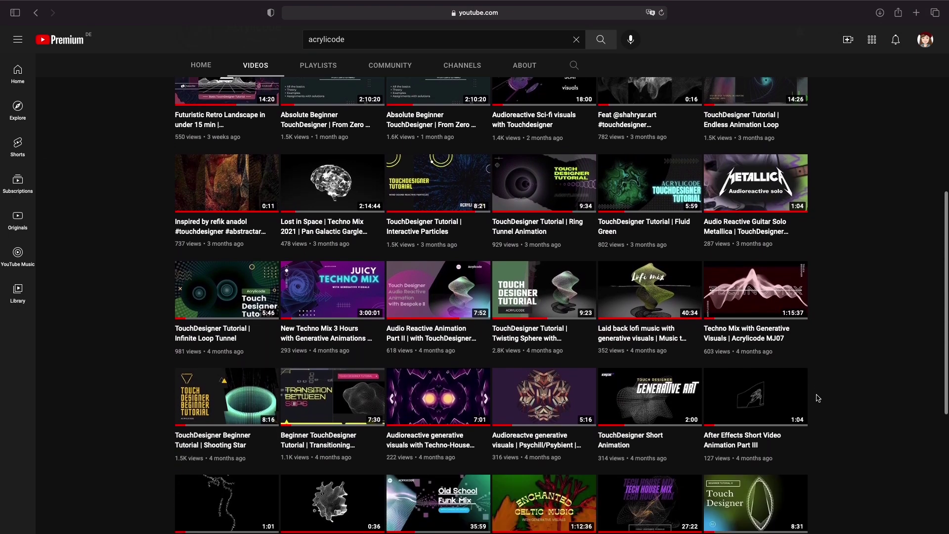
scroll(818, 398, down, 6)
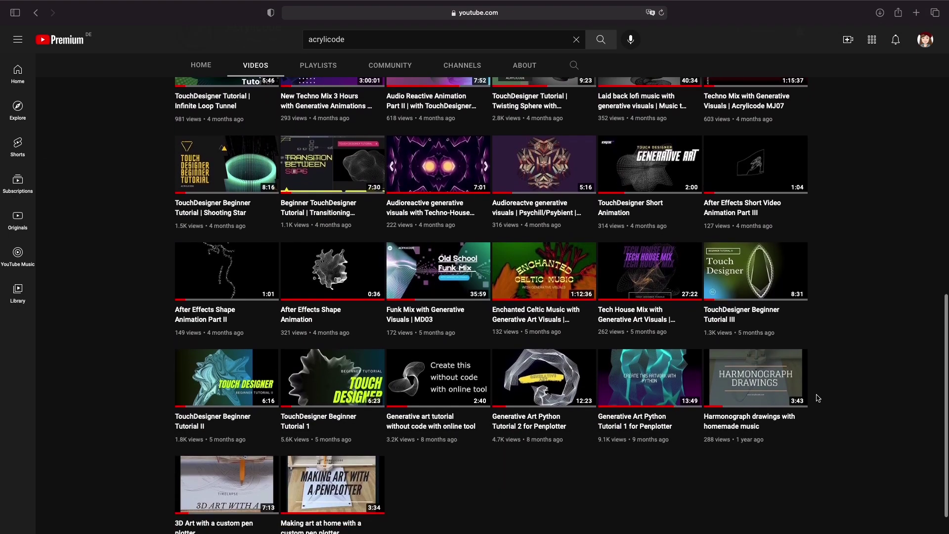
scroll(818, 398, up, 15)
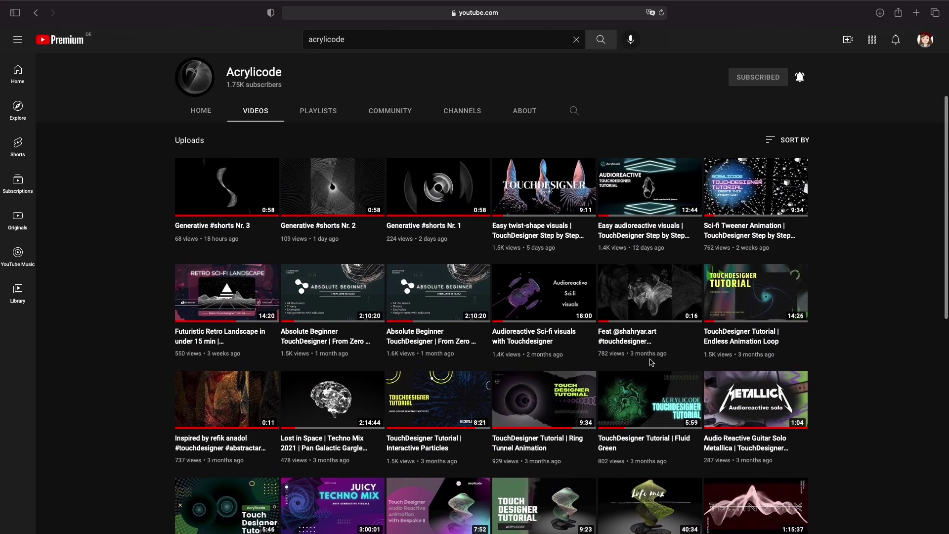
click(315, 300)
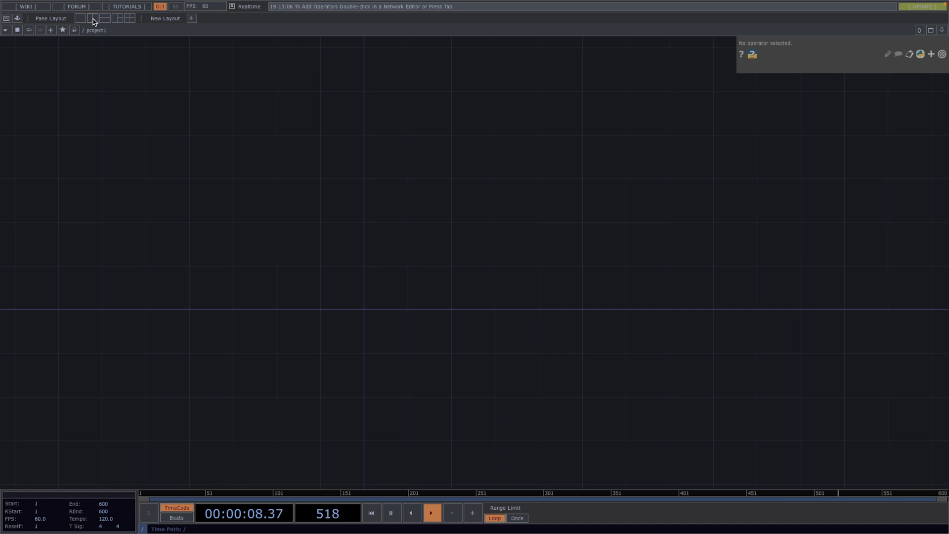
Switch to TouchDesigner, split the workspace into two side-by-side panes, make the second a TOP Viewer, and widen the network editor
click(92, 19)
click(480, 30)
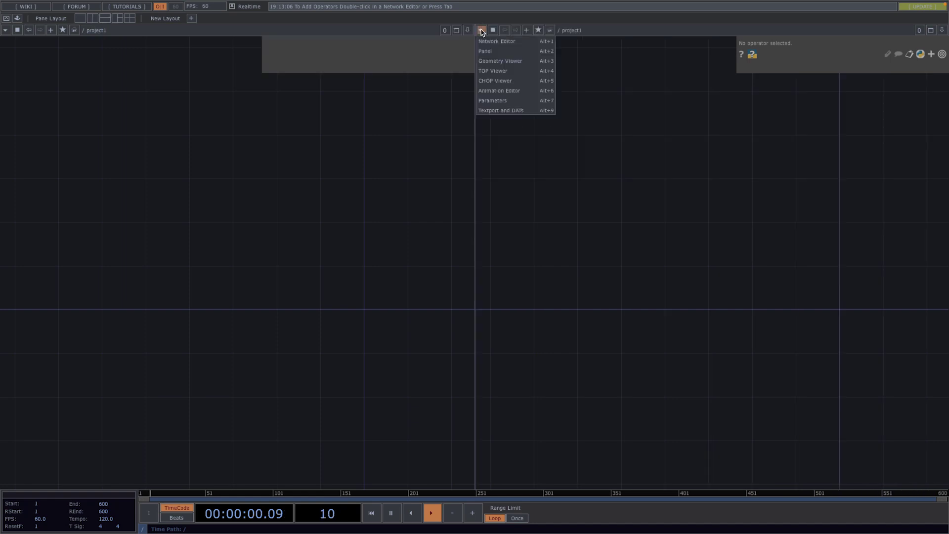
click(488, 70)
drag(474, 107, 660, 117)
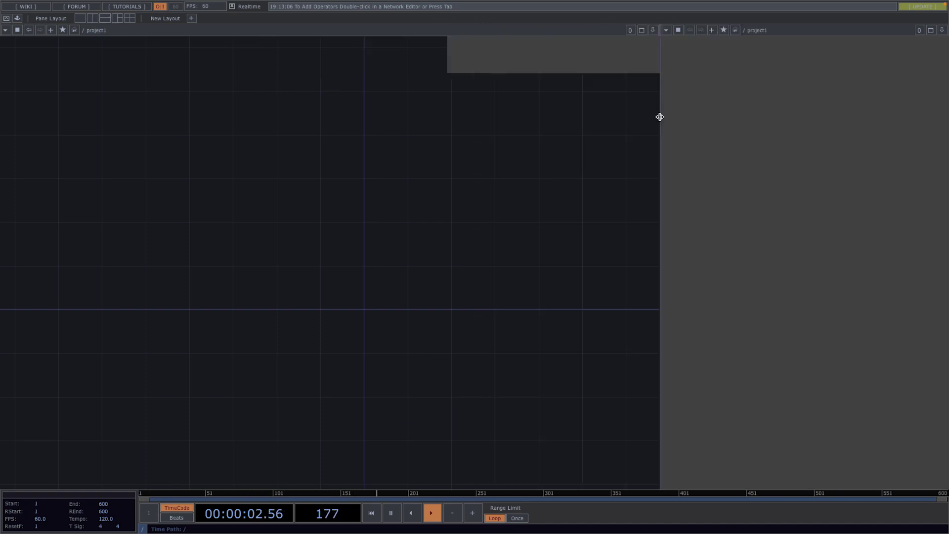
Add an Out TOP at the far end of the empty network
key(Tab)
text(out)
click(464, 313)
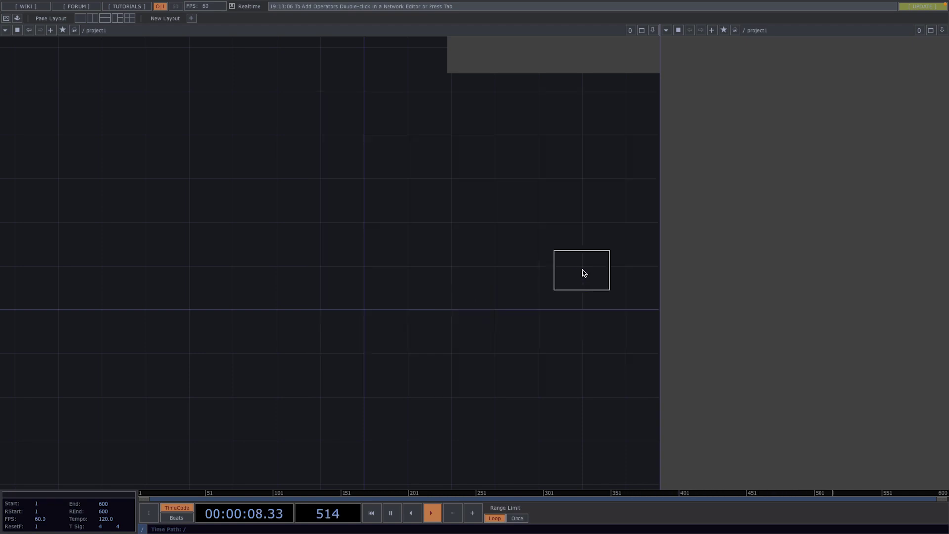
click(583, 271)
Add a Sphere SOP at the start of the network, well before the Out TOP
scroll(358, 296, down, 2)
drag(427, 309, 438, 309)
key(Tab)
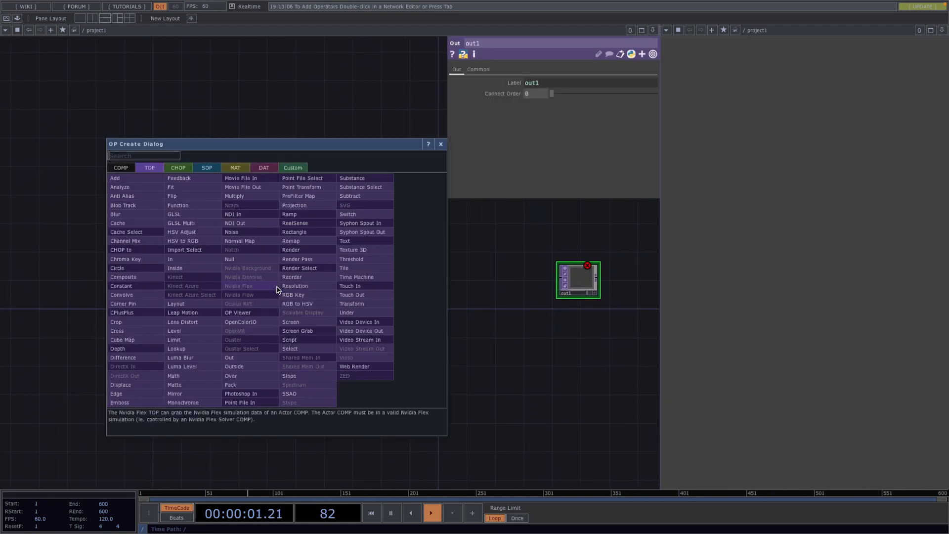
key(Tab)
key(Tab)
text(sph)
click(297, 267)
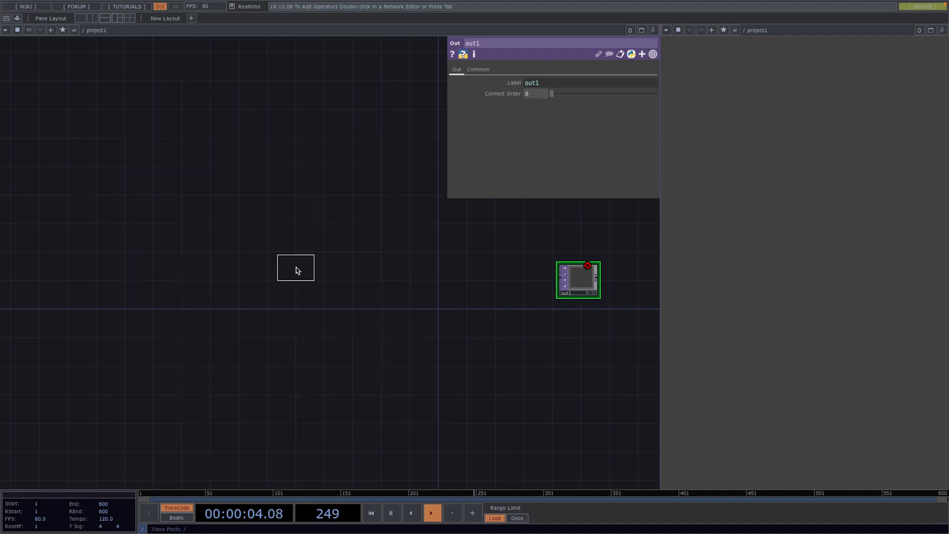
click(141, 295)
Add a Geometry COMP wired to the sphere's output
key(Tab)
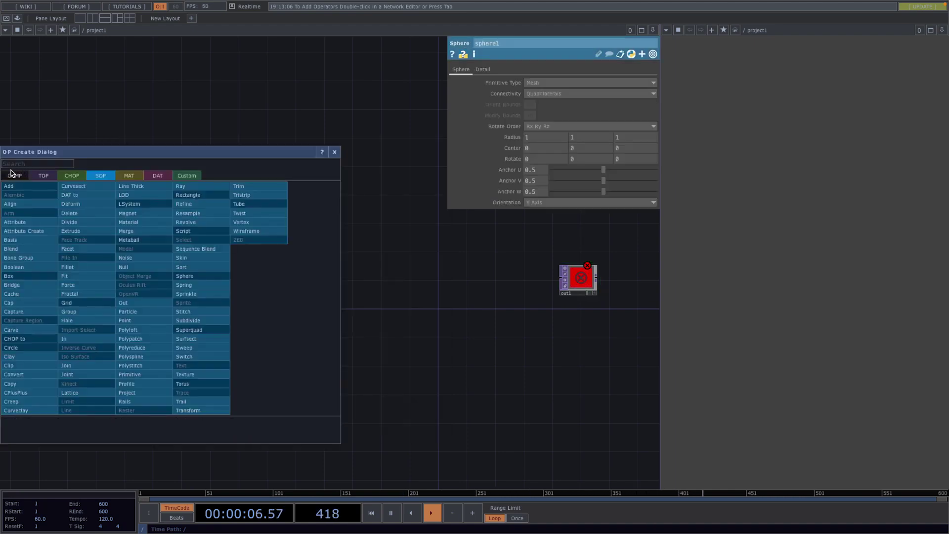
click(14, 175)
click(27, 261)
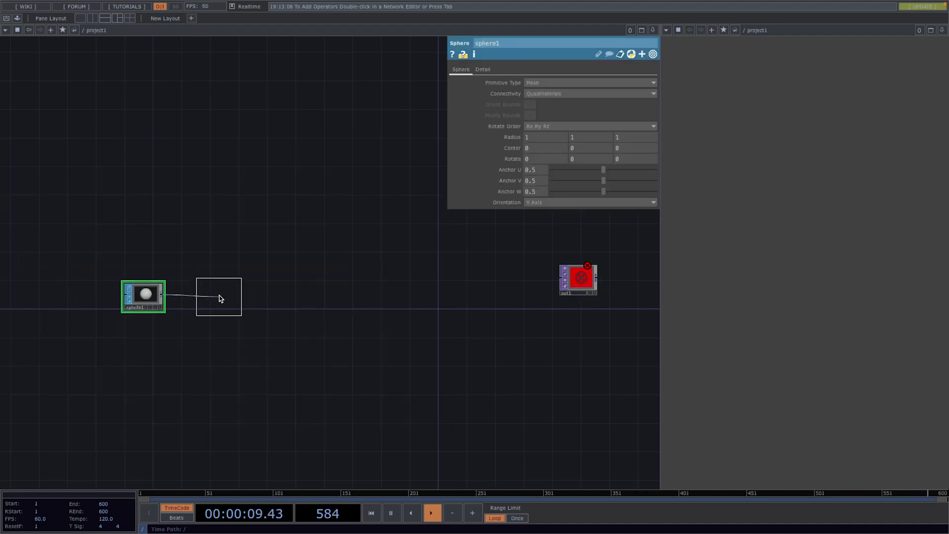
click(221, 297)
Add a Camera COMP and a Light COMP and arrange them above the Geometry COMP
drag(281, 324, 185, 328)
key(Tab)
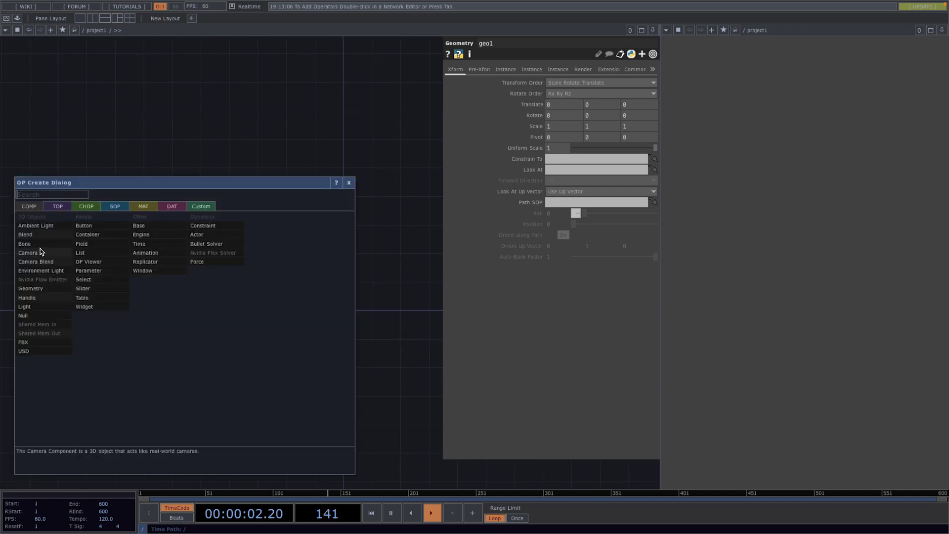
shift+click(41, 254)
click(36, 306)
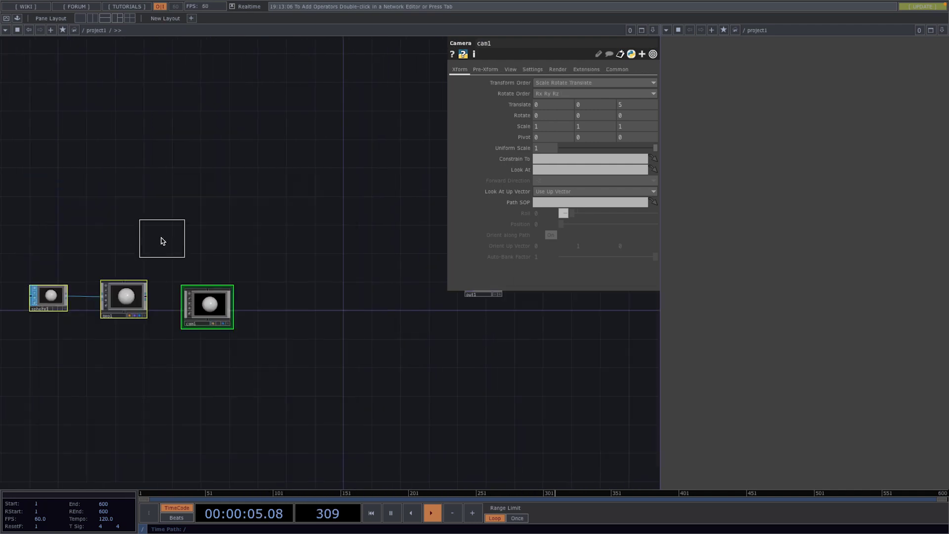
click(130, 241)
drag(213, 312, 206, 239)
Add a Render TOP beside the Geometry COMP and connect it to the Out TOP
key(Tab)
text(re)
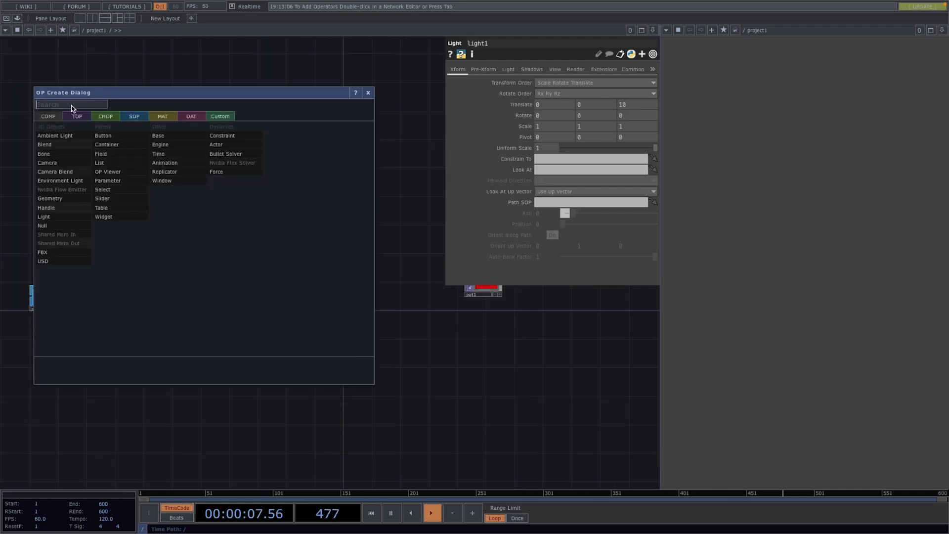
click(77, 116)
click(221, 203)
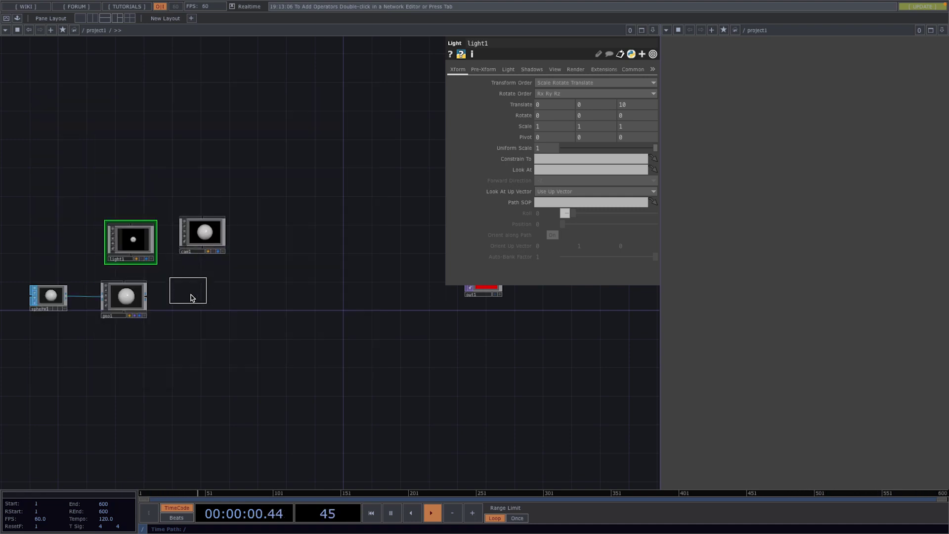
click(195, 299)
drag(235, 322, 458, 294)
click(451, 296)
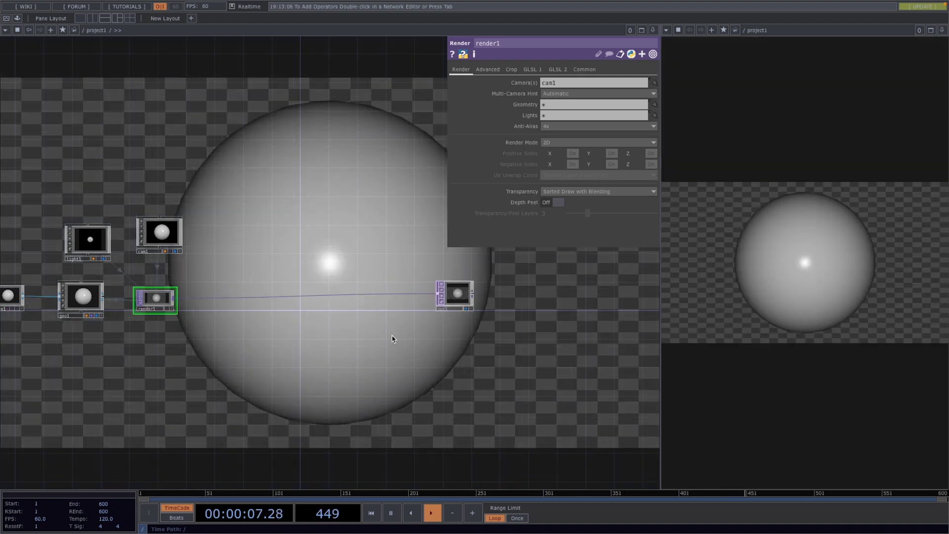
Turn off the Backdrop TOPs display in the network editor
right_click(394, 338)
mouse_move(457, 369)
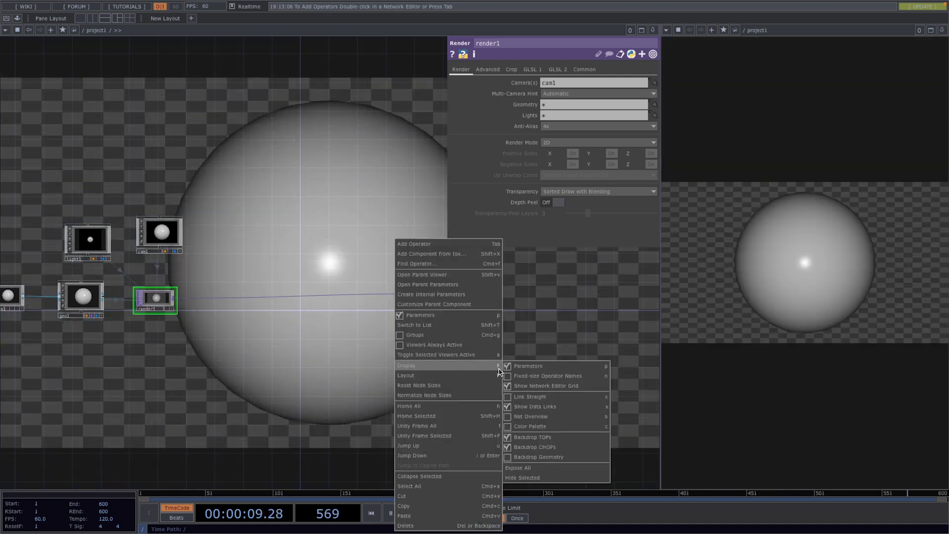
click(538, 437)
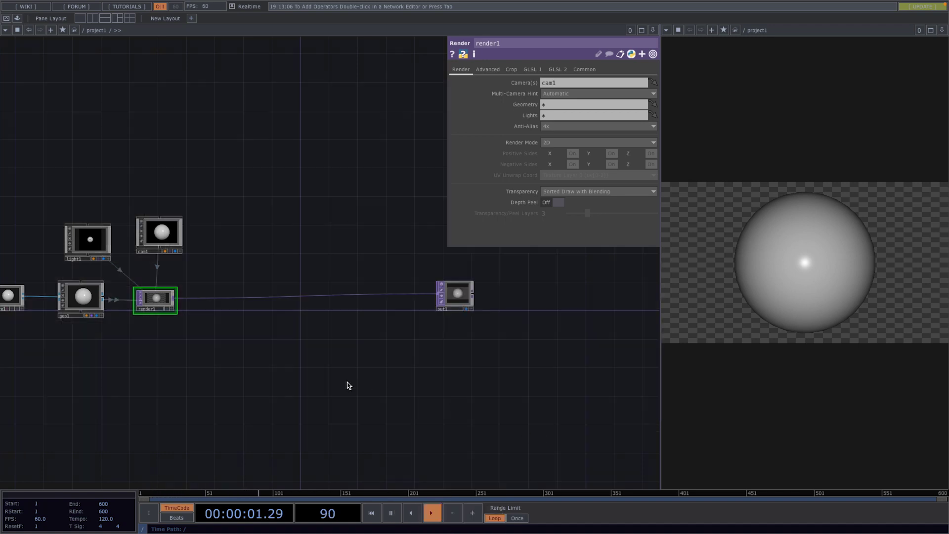
Insert a Transform TOP between the Render and Out TOPs and enable Comp Over Background Color
drag(349, 385, 376, 382)
right_click(415, 295)
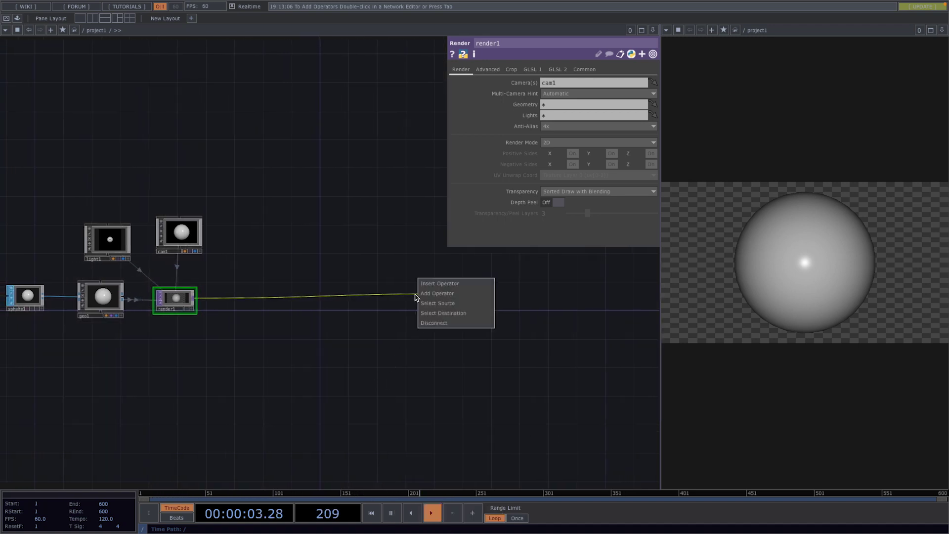
click(438, 284)
text(tr)
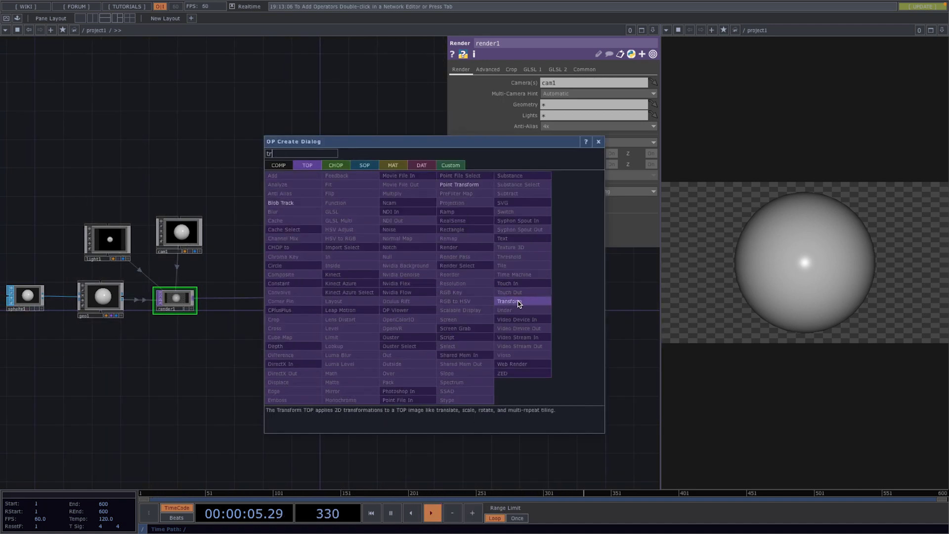
click(519, 302)
click(424, 295)
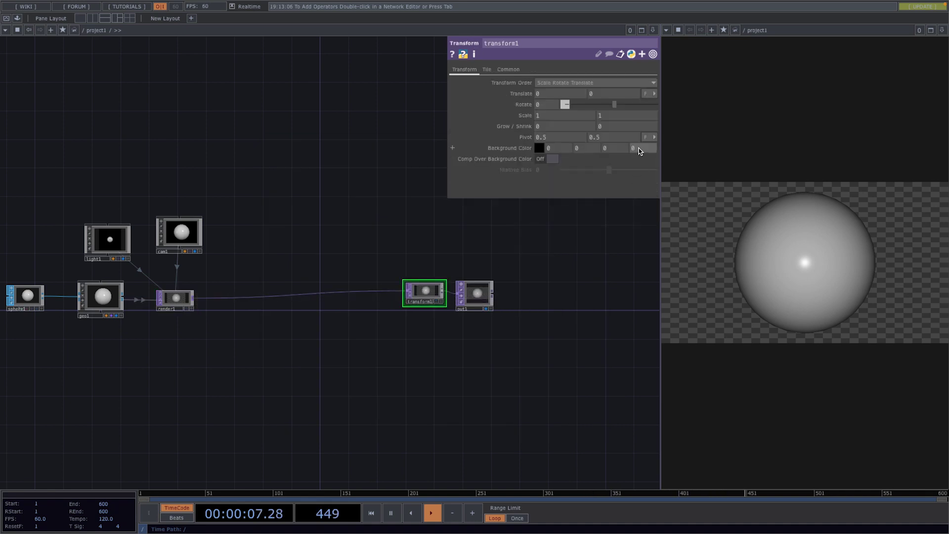
click(552, 159)
Set the Render TOP's resolution to 1280 by 1280
click(168, 300)
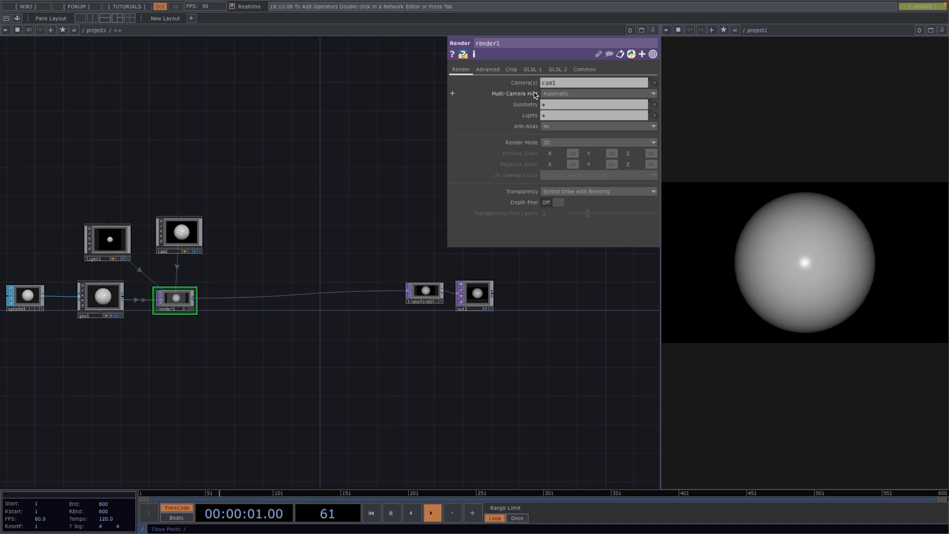
click(578, 71)
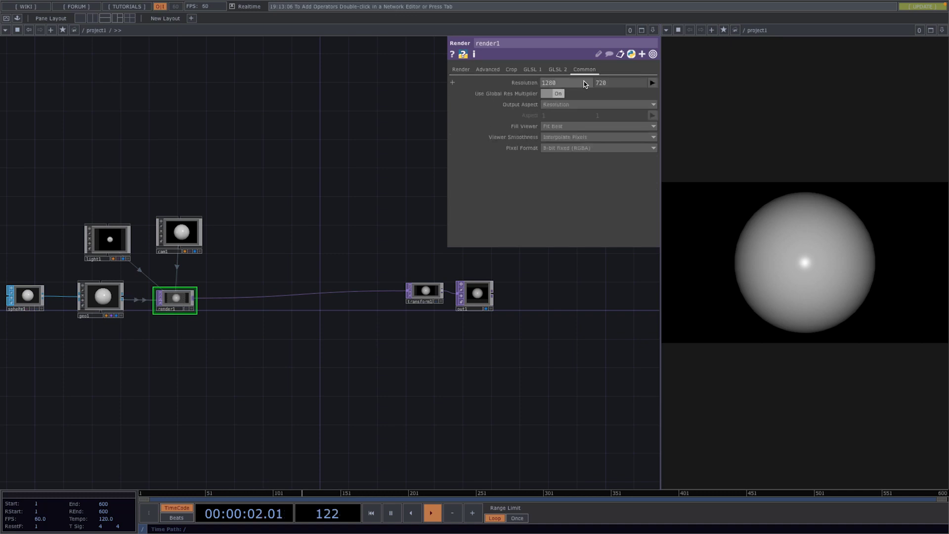
click(625, 83)
text(1280)
key(Return)
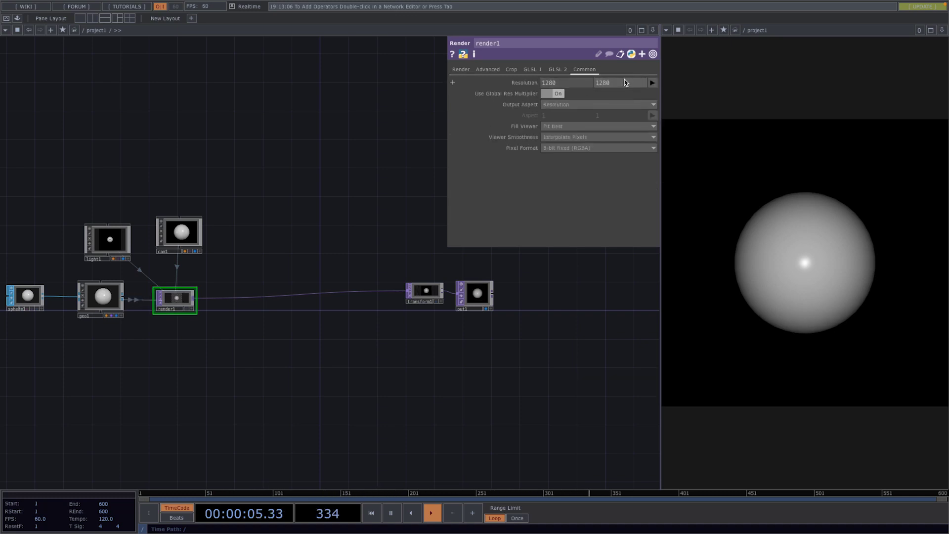
Insert a Null SOP between the sphere and the Geometry COMP, spacing both SOPs farther away from the geometry
drag(257, 360, 553, 313)
drag(291, 263, 84, 263)
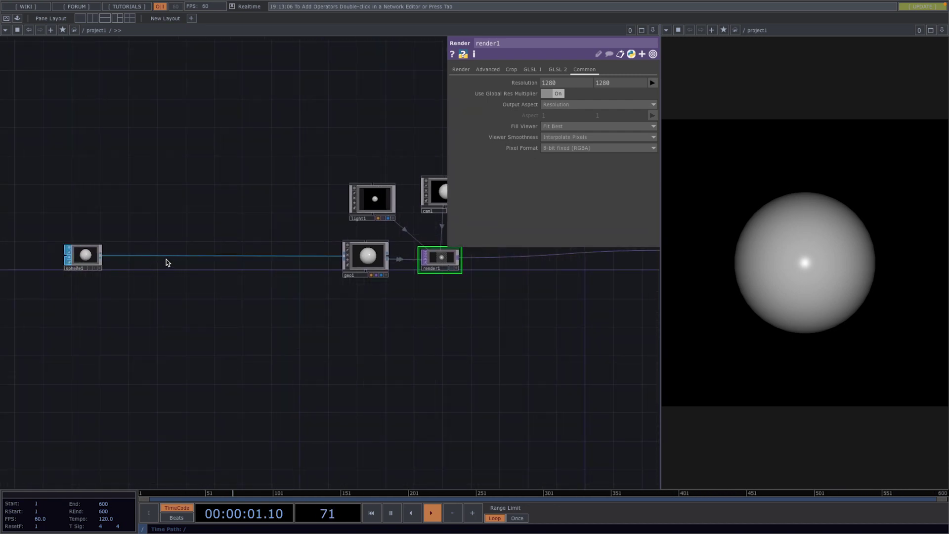
right_click(166, 256)
click(187, 256)
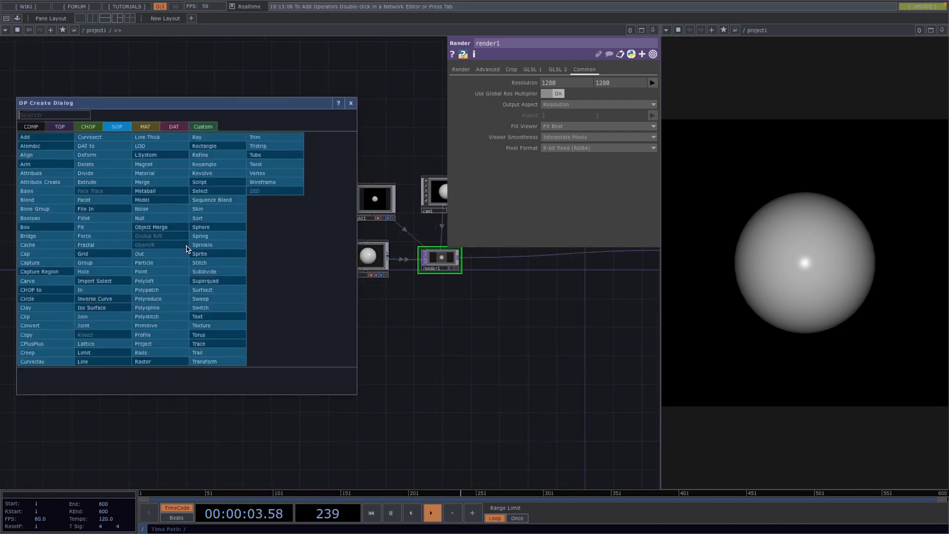
click(178, 230)
click(164, 249)
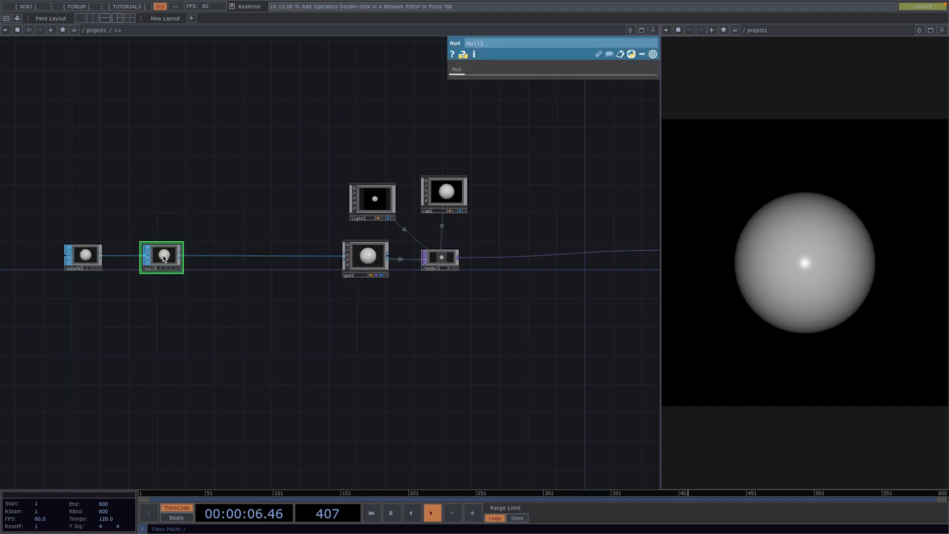
drag(96, 253, 39, 253)
drag(162, 257, 111, 258)
Add a Line MAT, apply it to the Geometry COMP as its material, and place it beneath the geometry
drag(329, 335, 280, 335)
key(Tab)
key(Tab)
text(lin)
click(119, 260)
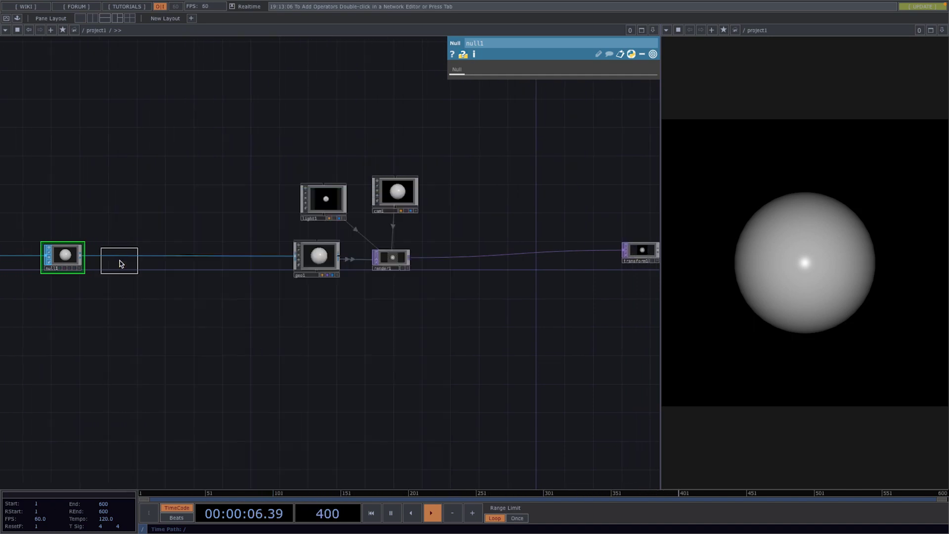
click(344, 319)
drag(344, 319, 312, 268)
click(314, 251)
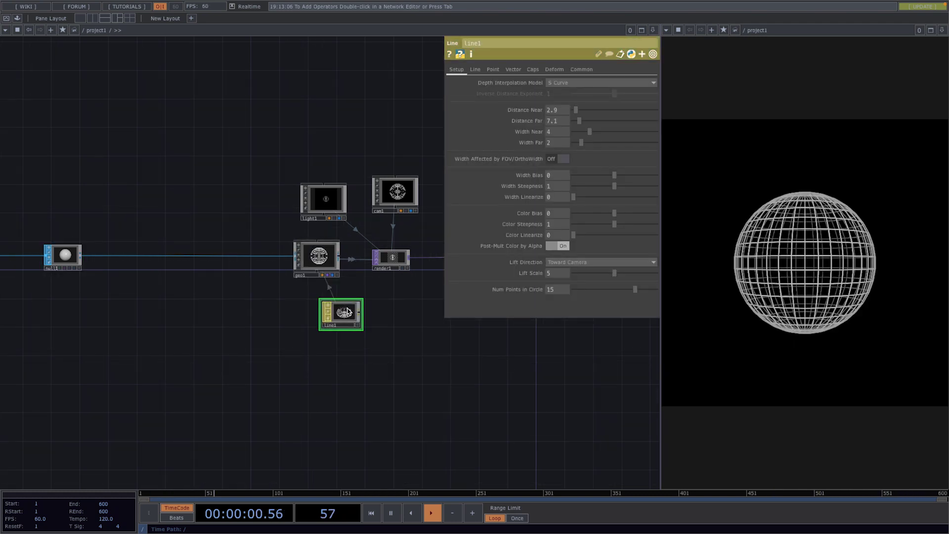
drag(345, 316, 323, 317)
Set the sphere's connectivity to Rows and its primitive type to NURBS
drag(278, 362, 425, 356)
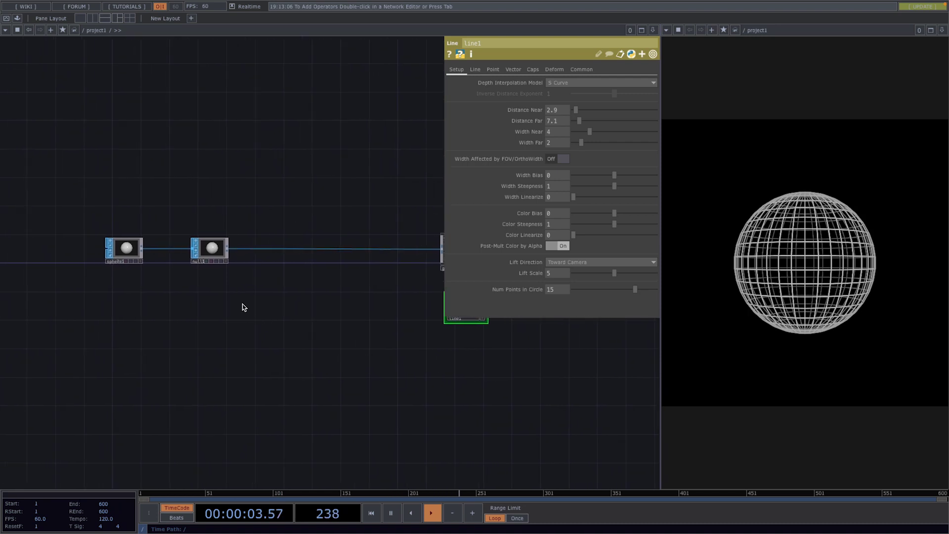
click(123, 252)
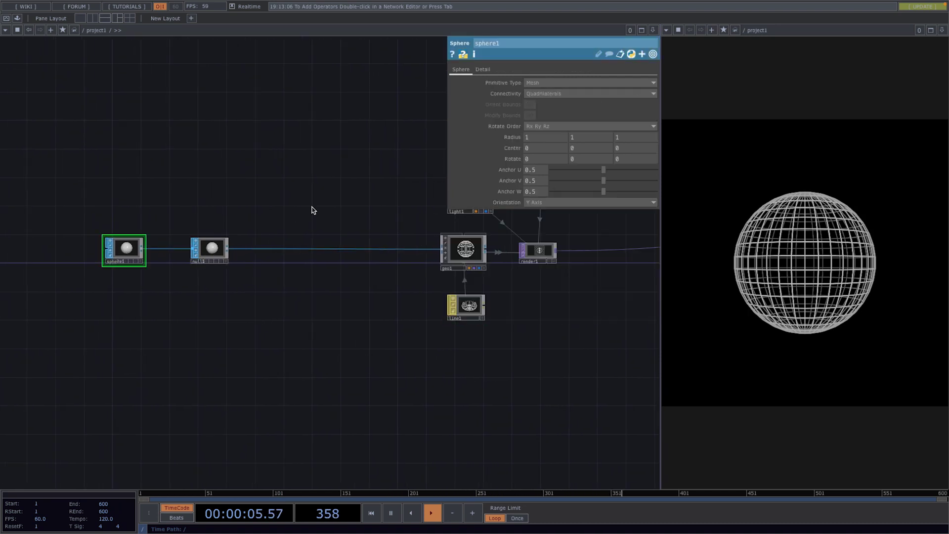
click(548, 93)
click(548, 103)
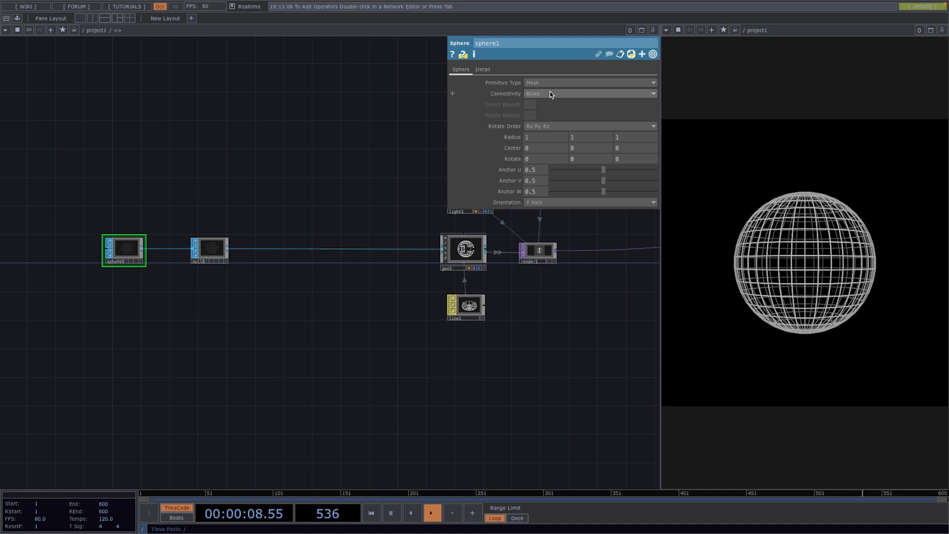
click(546, 84)
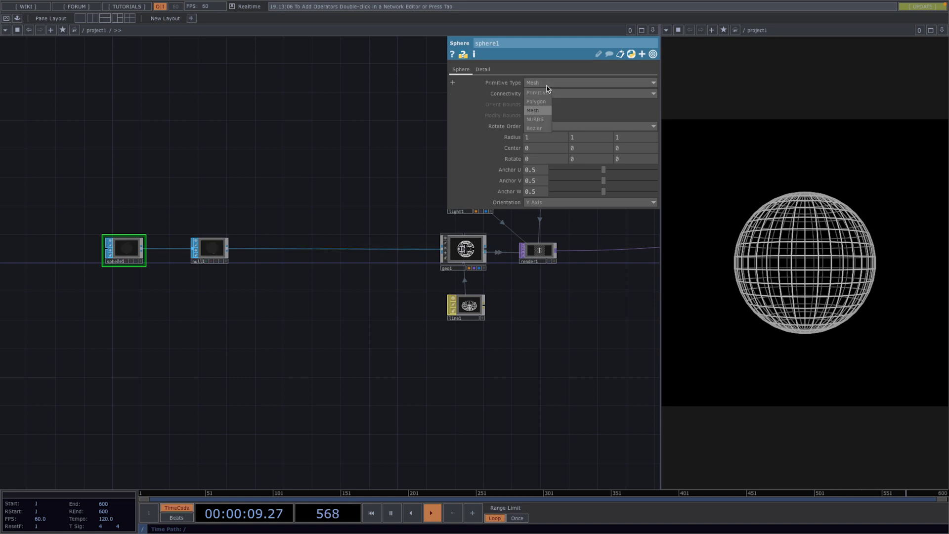
click(535, 119)
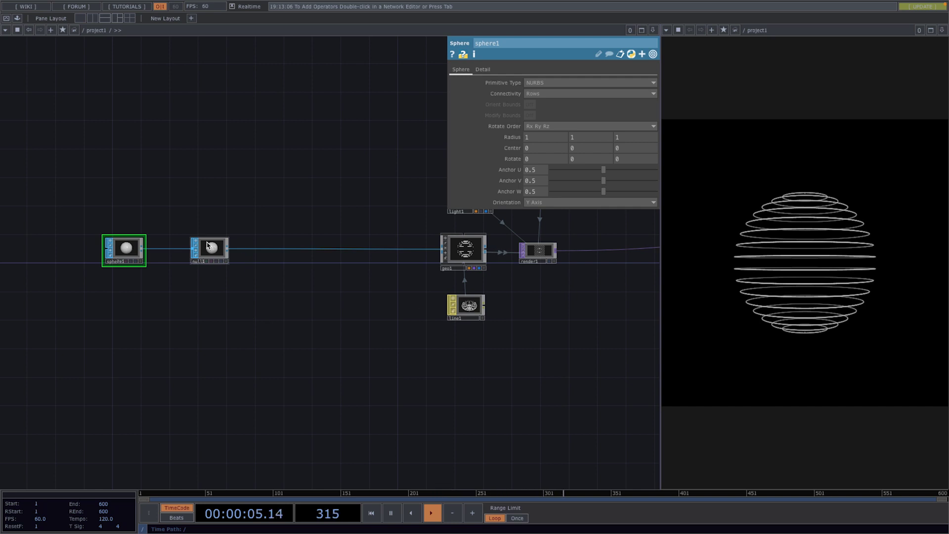
Duplicate the Geometry COMP and place the copy beneath the Line MAT, fed by the same Null SOP
click(466, 258)
key(ctrl+v)
drag(335, 357, 188, 346)
drag(324, 285, 323, 341)
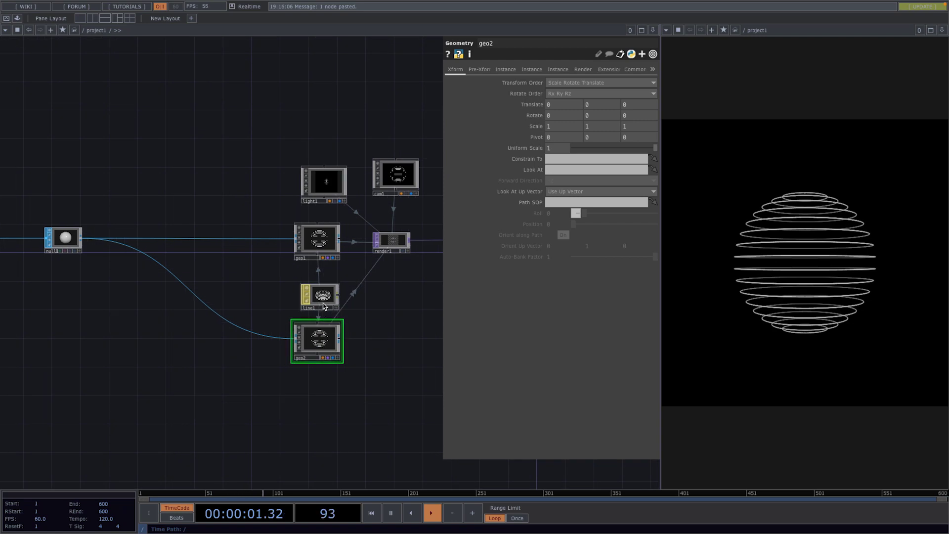
Clear the material assigned to the duplicated Geometry COMP
click(590, 68)
click(583, 82)
key(Return)
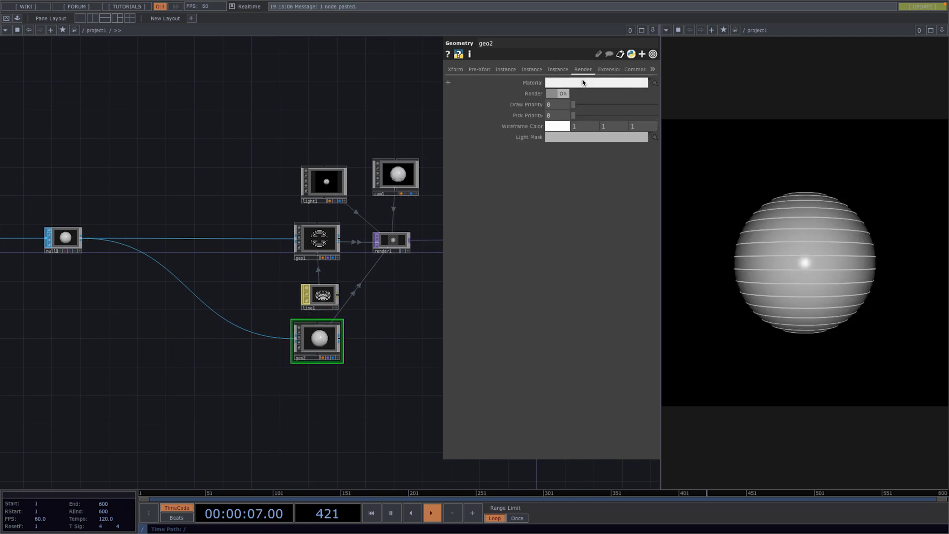
Move the Line MAT above the first Geometry COMP and bring the duplicated geometry up close beneath it
drag(304, 385, 262, 366)
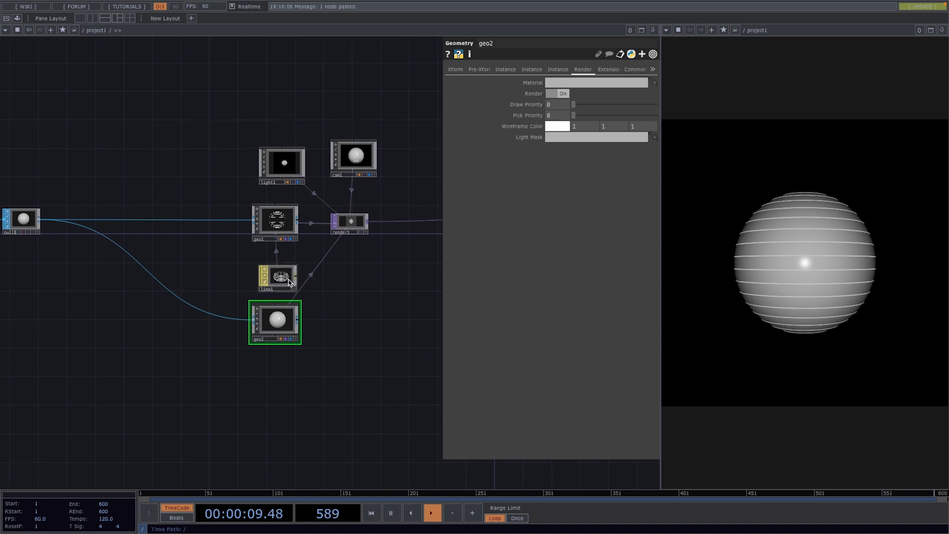
drag(292, 295, 228, 189)
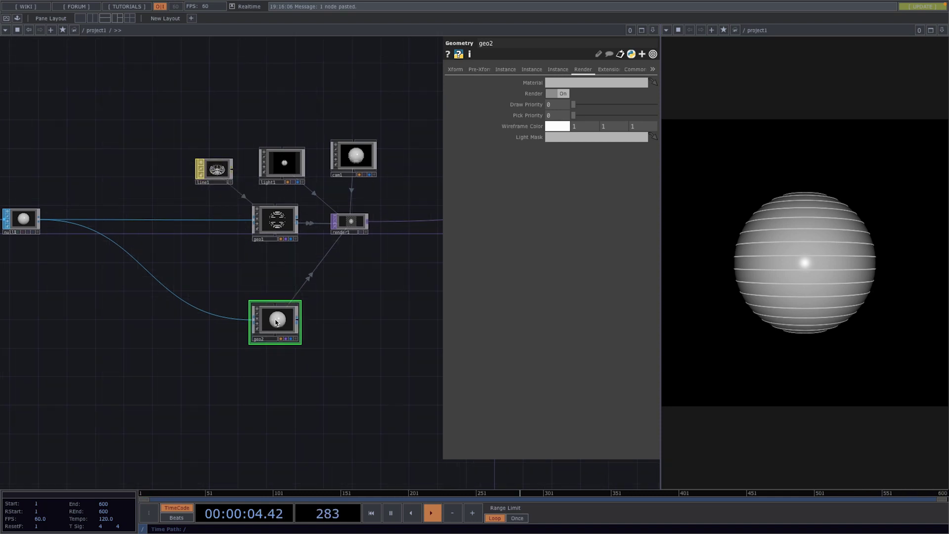
drag(275, 321, 262, 303)
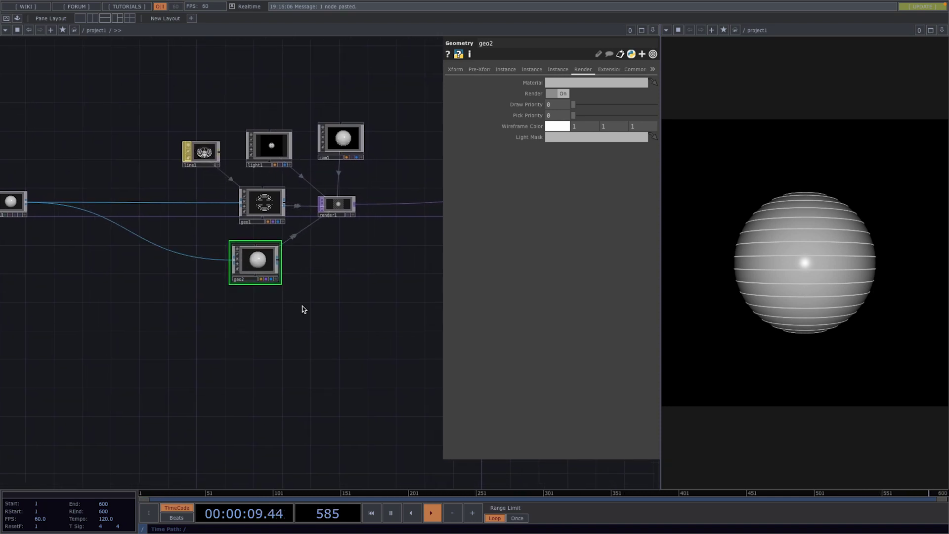
Add a Phong MAT beside the duplicated Geometry COMP and apply it as that geometry's material
key(Tab)
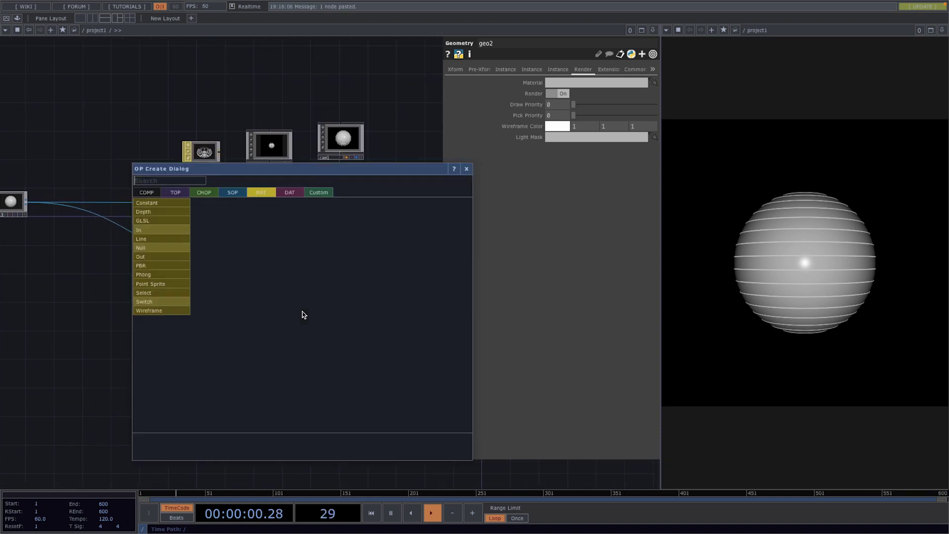
click(163, 275)
click(192, 230)
mouse_move(193, 229)
mouse_down()
mouse_move(251, 263)
mouse_move(173, 188)
mouse_move(186, 224)
mouse_up()
click(249, 259)
Darken the Phong MAT's diffuse color to a value of 0.205 and close its settings
click(557, 94)
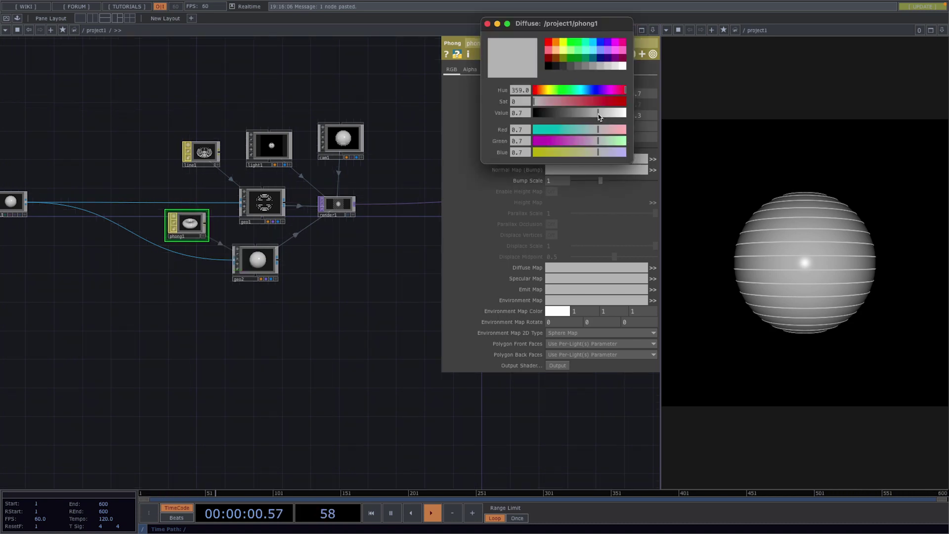
drag(598, 115, 552, 113)
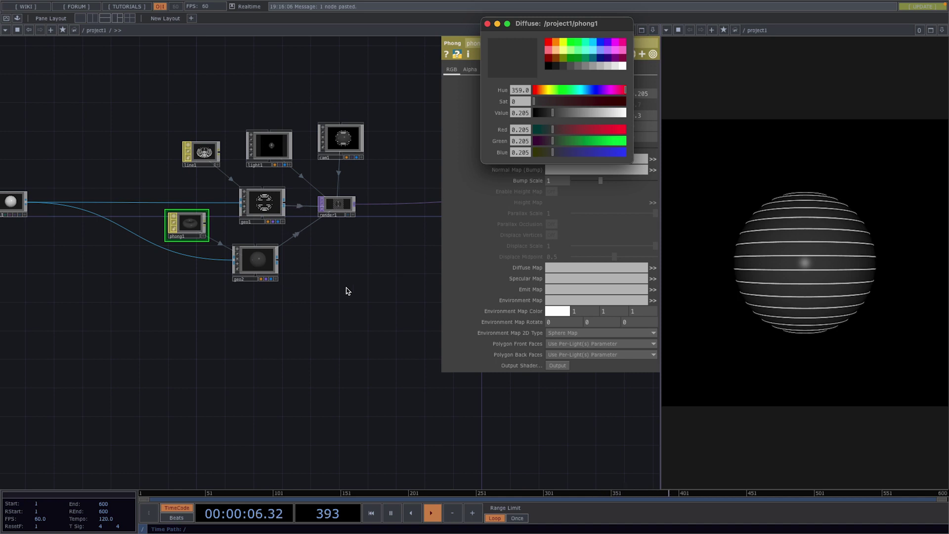
click(290, 296)
key(p)
Add a Null SOP in the empty area beneath the existing network
drag(353, 325, 453, 260)
drag(204, 194, 272, 186)
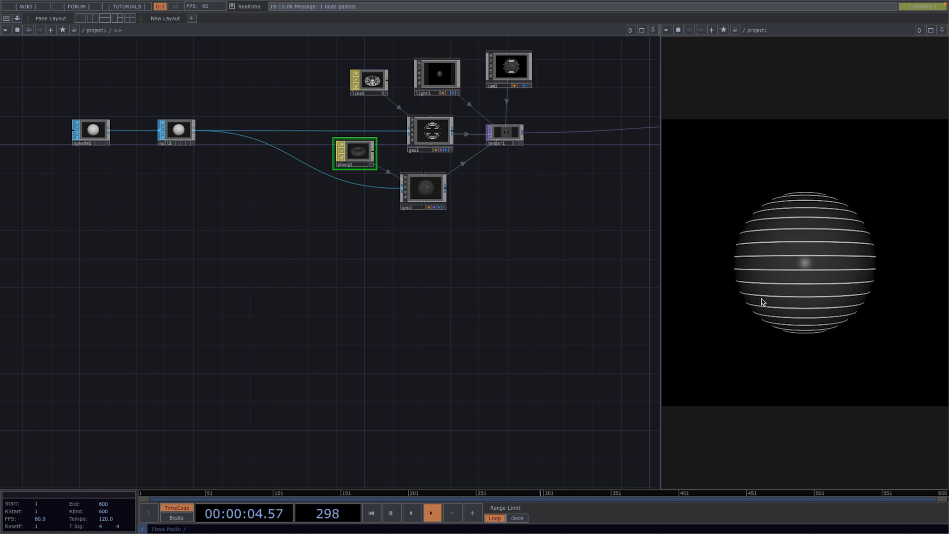
key(Tab)
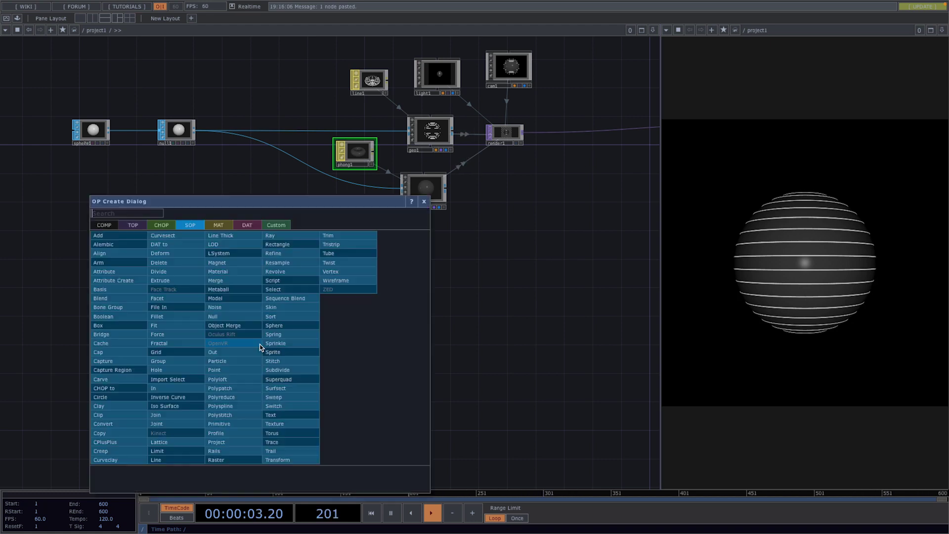
text(nul)
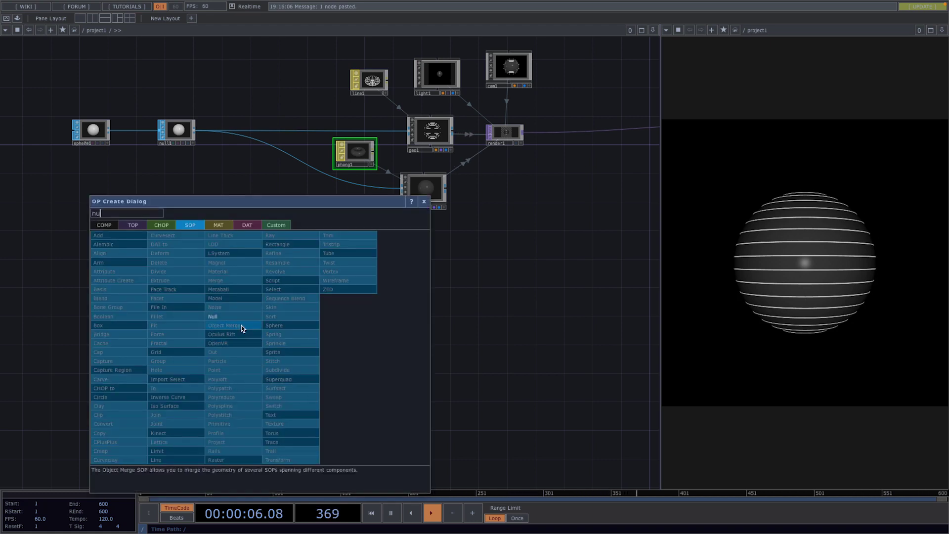
click(212, 317)
click(210, 312)
Add a Sphere SOP before the new Null SOP and connect the sphere to it
key(Tab)
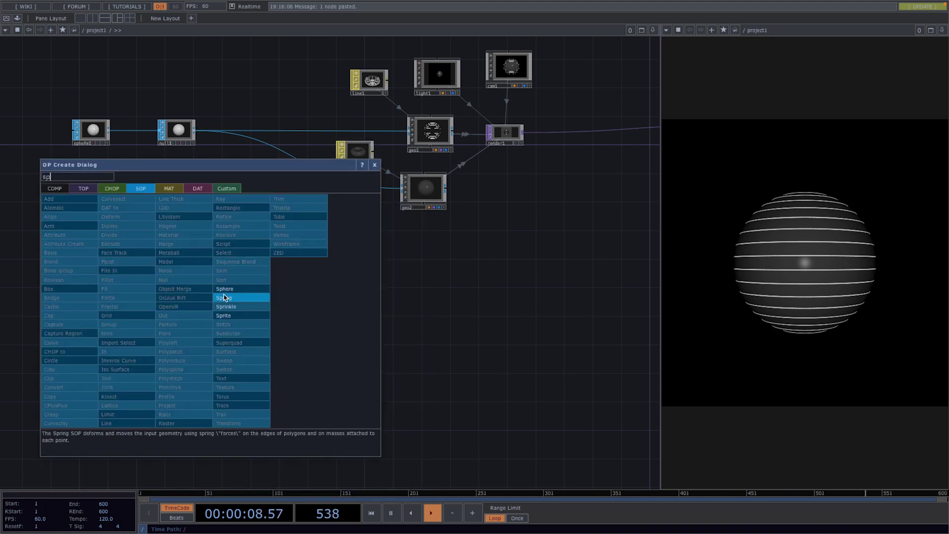
click(225, 289)
click(106, 318)
click(125, 315)
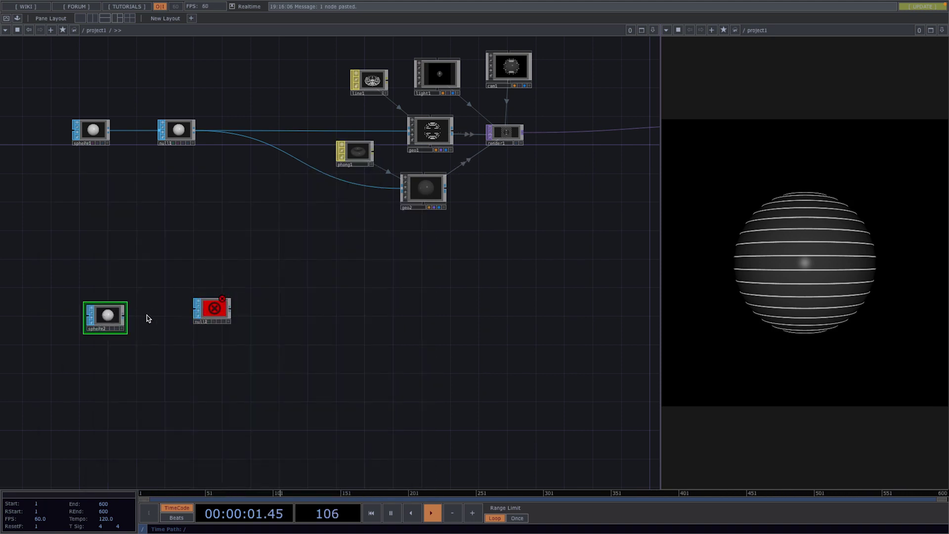
click(192, 311)
scroll(97, 286, down, 1)
drag(97, 286, 207, 341)
Add a Geometry COMP connected to the output of the new Null SOP
click(221, 345)
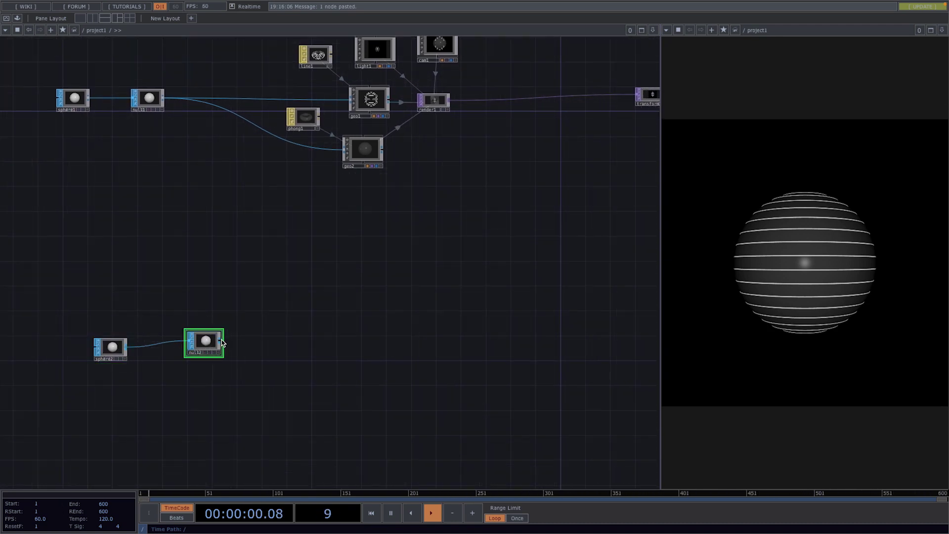
click(220, 344)
text(hr)
click(68, 221)
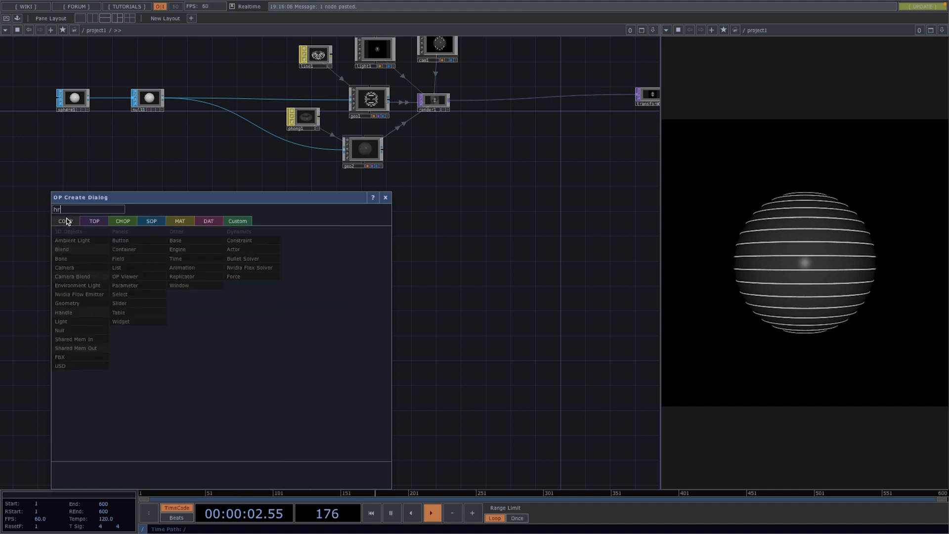
click(69, 303)
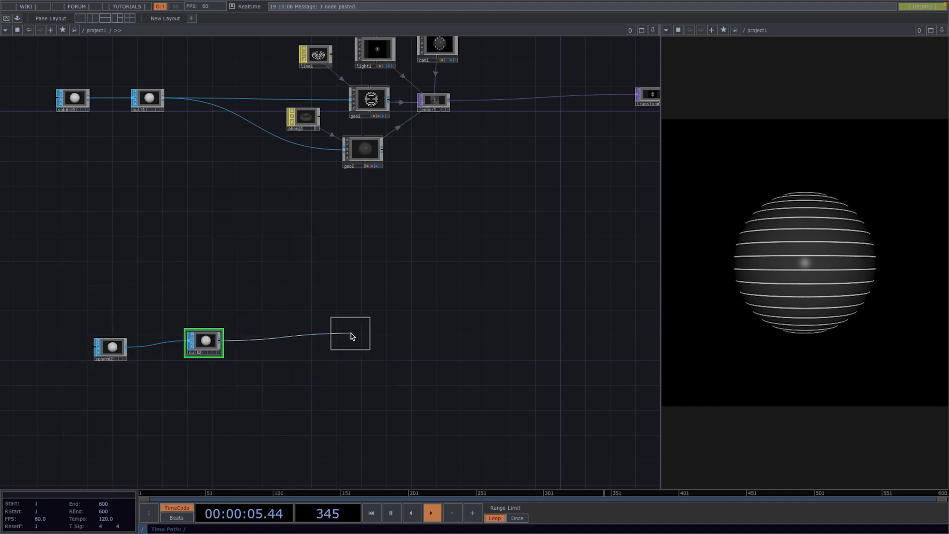
click(363, 345)
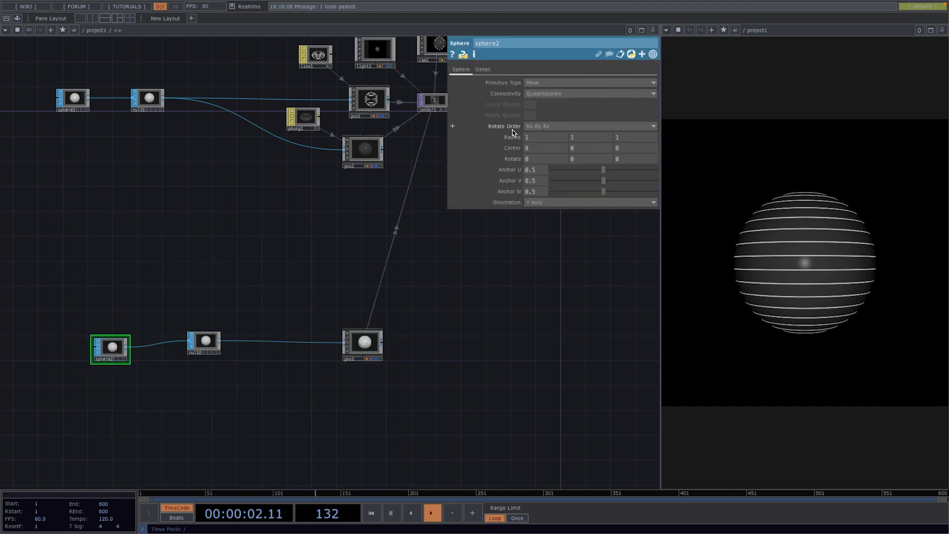
Shrink the second sphere's radius to 0.007 on all three axes
middle_drag(512, 140, 519, 160)
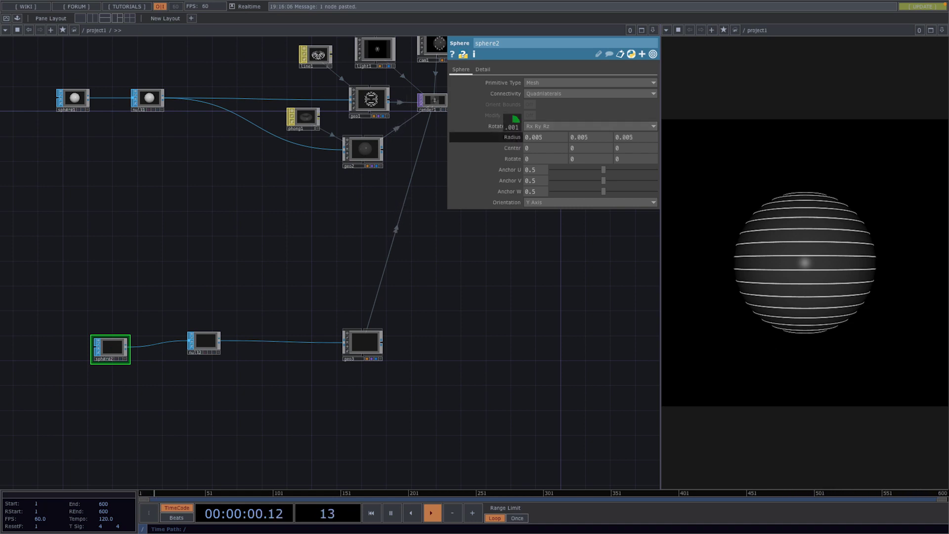
middle_drag(514, 123, 514, 123)
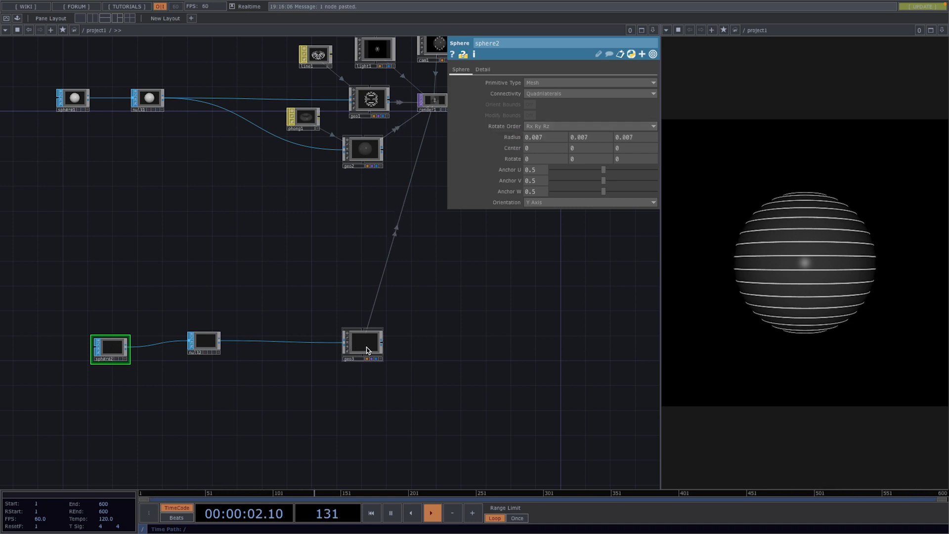
Turn on instancing for the third Geometry COMP and assign null1 as its Translate OP
click(365, 351)
click(504, 70)
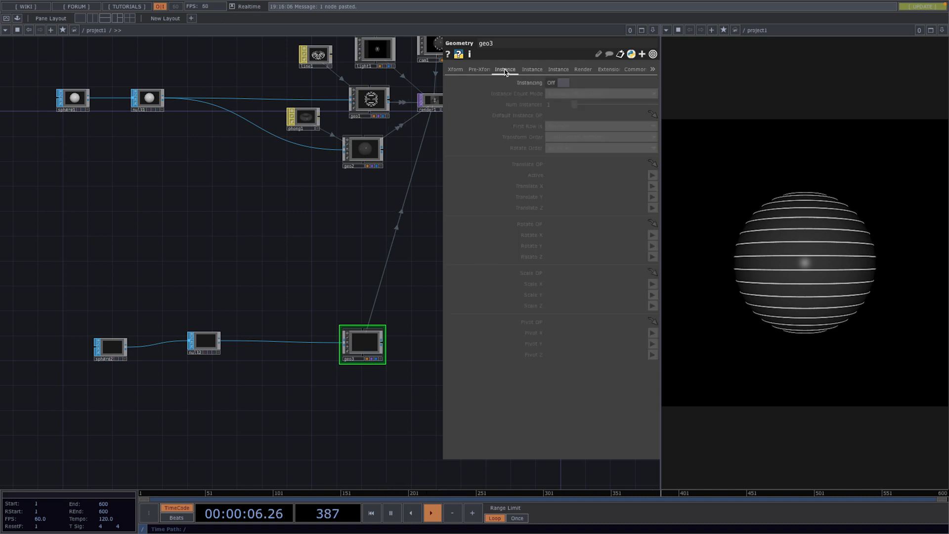
click(553, 83)
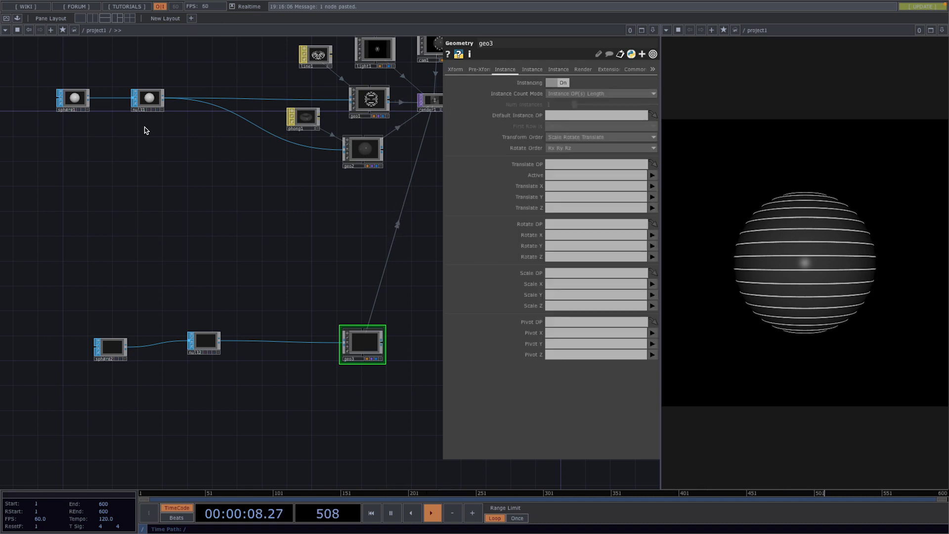
drag(148, 104, 568, 165)
Map the instance translation to the point positions: X to P(0), Y to P(1) and Z to P(2)
click(652, 186)
click(656, 195)
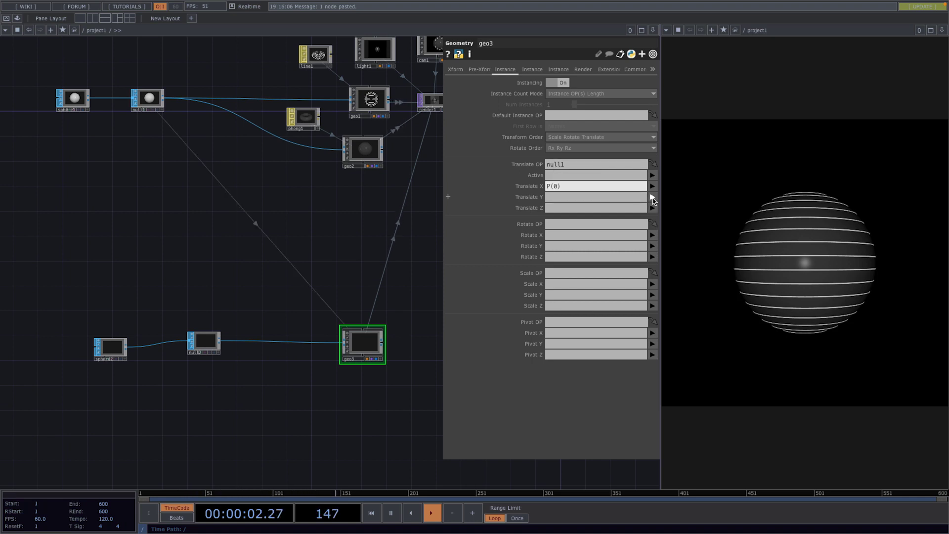
click(652, 196)
click(656, 216)
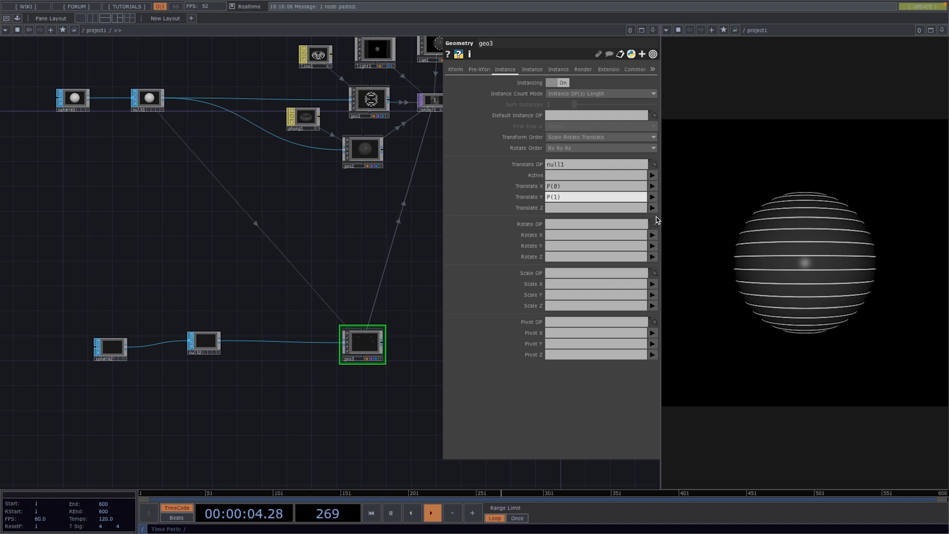
click(653, 208)
click(655, 236)
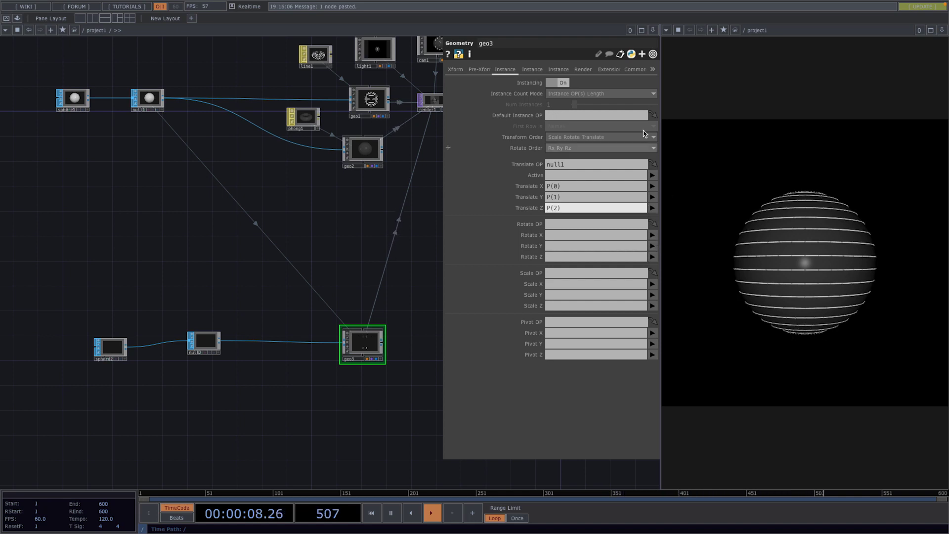
Set the instanced Geometry COMP's uniform scale to 1.3
click(477, 69)
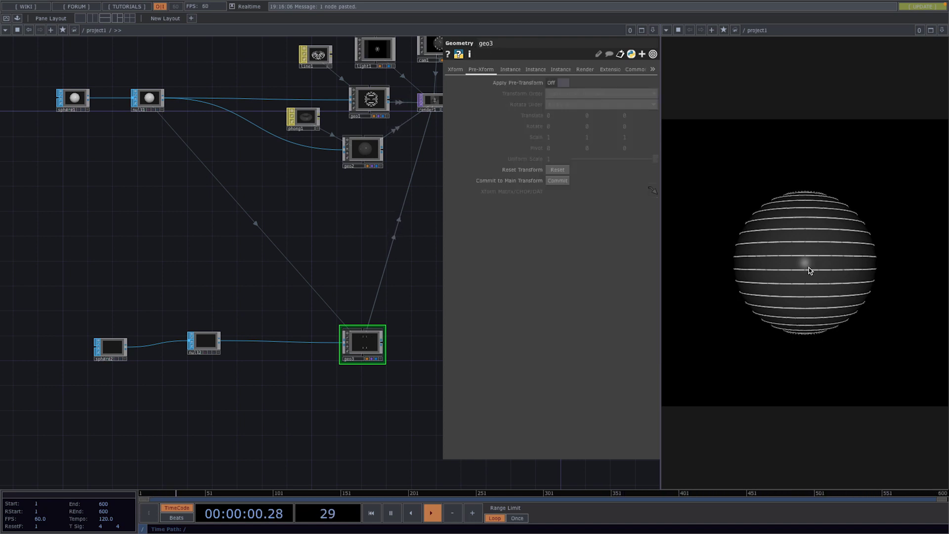
click(457, 70)
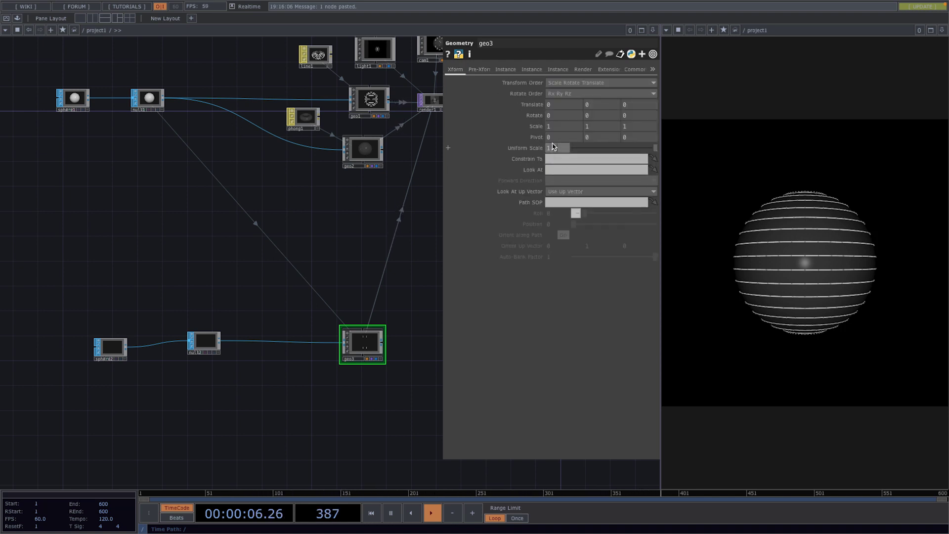
text(.3)
key(Return)
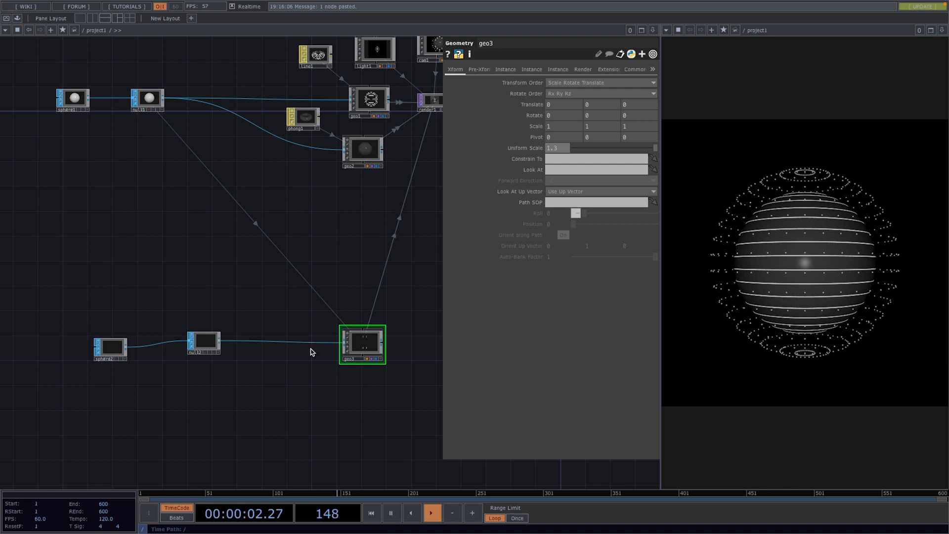
Space the small Sphere SOP farther from its Null SOP and line the two up
drag(273, 411, 327, 369)
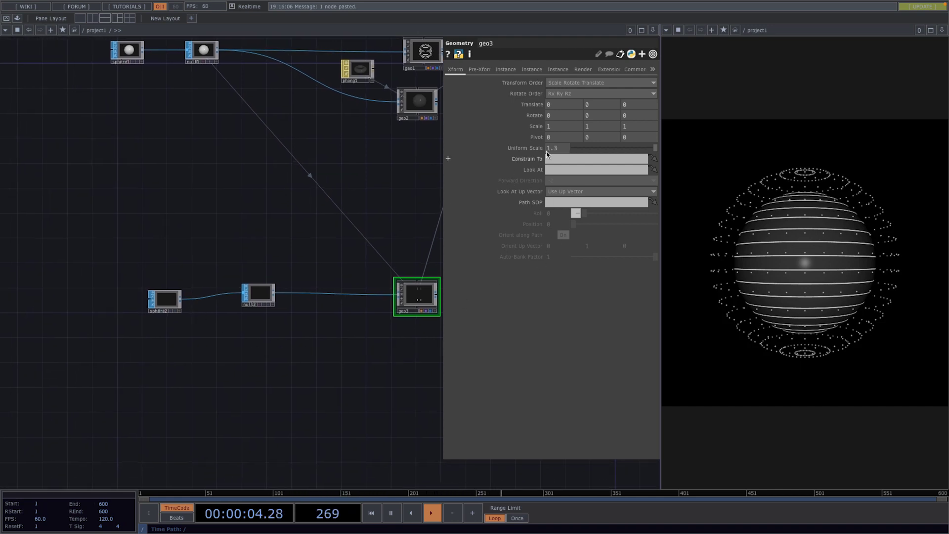
drag(105, 370, 148, 365)
drag(206, 293, 147, 289)
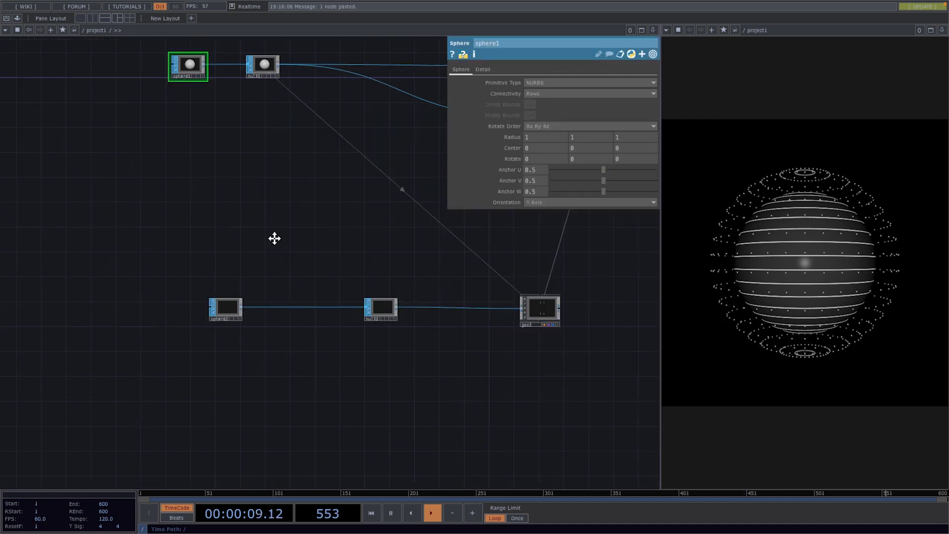
Add an LFO CHOP below the small Sphere SOP and name its channel x
drag(273, 237, 333, 212)
key(Tab)
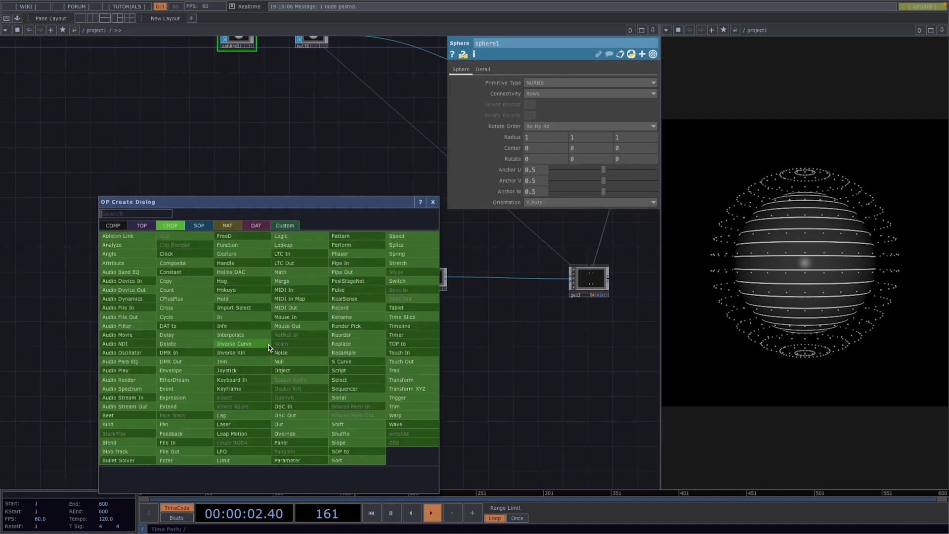
text(lfo)
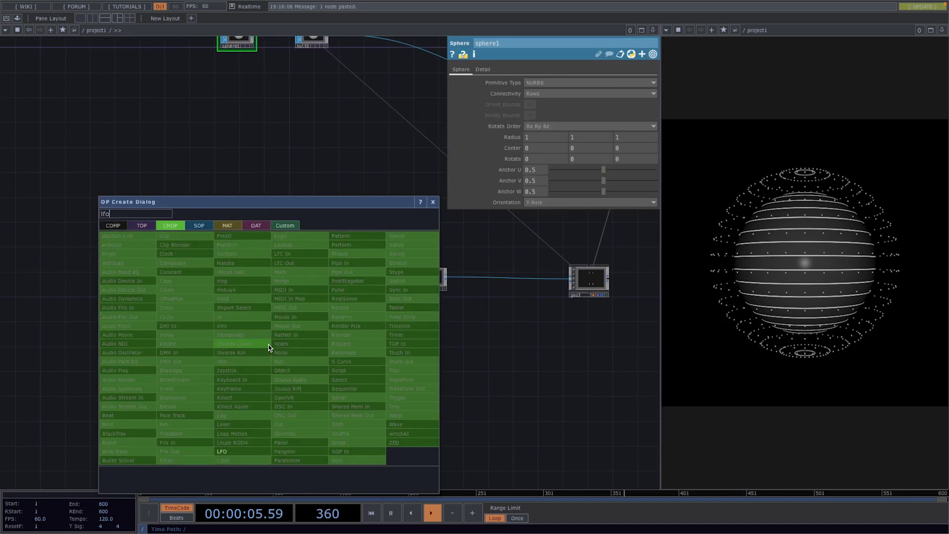
click(248, 451)
click(203, 323)
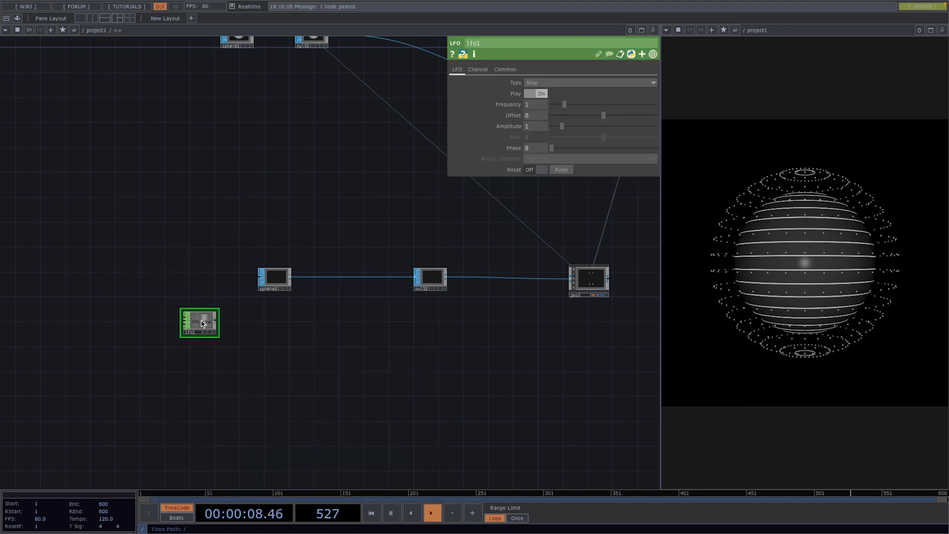
click(483, 71)
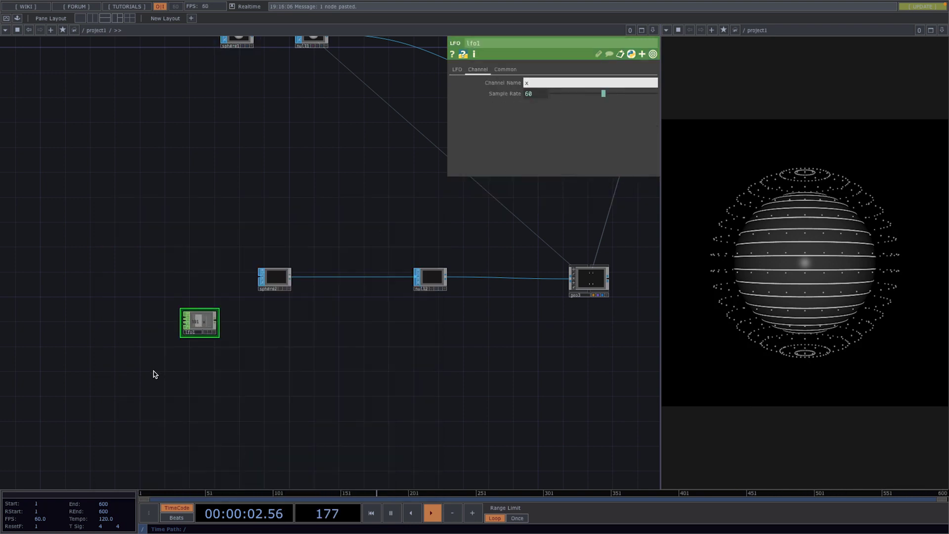
Duplicate the LFO CHOP twice, stacking the copies below it, and name their channels y and z
scroll(155, 374, up, 3)
key(ctrl+v)
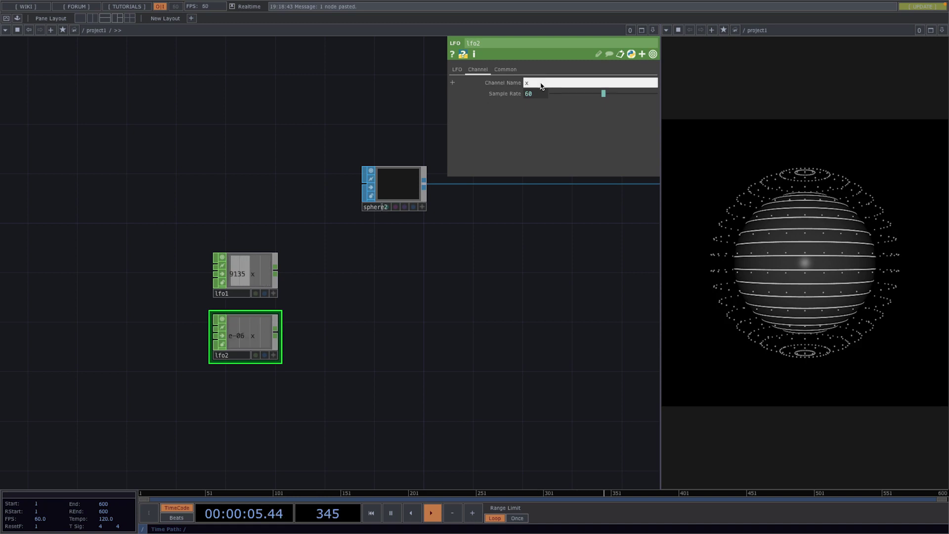
click(535, 83)
text(y)
key(Return)
key(ctrl+v)
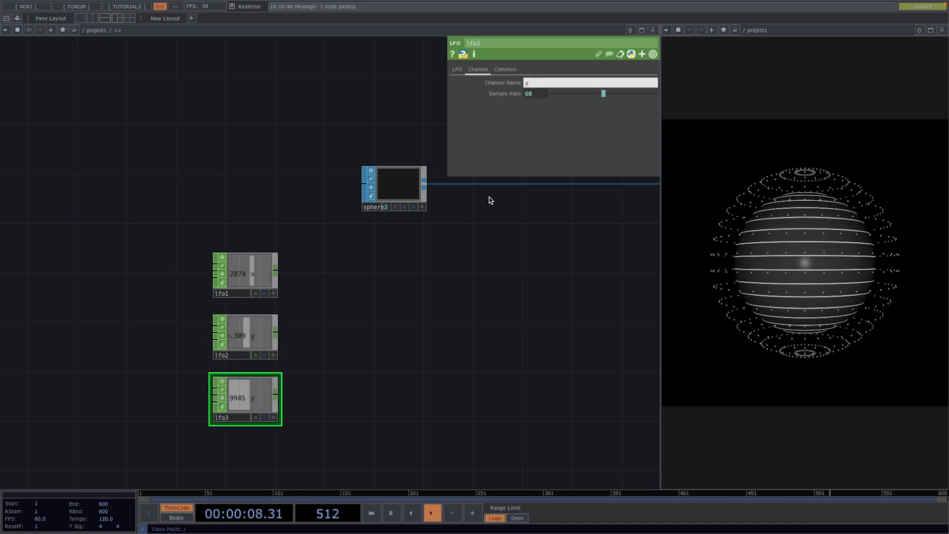
click(548, 85)
text(z)
key(Return)
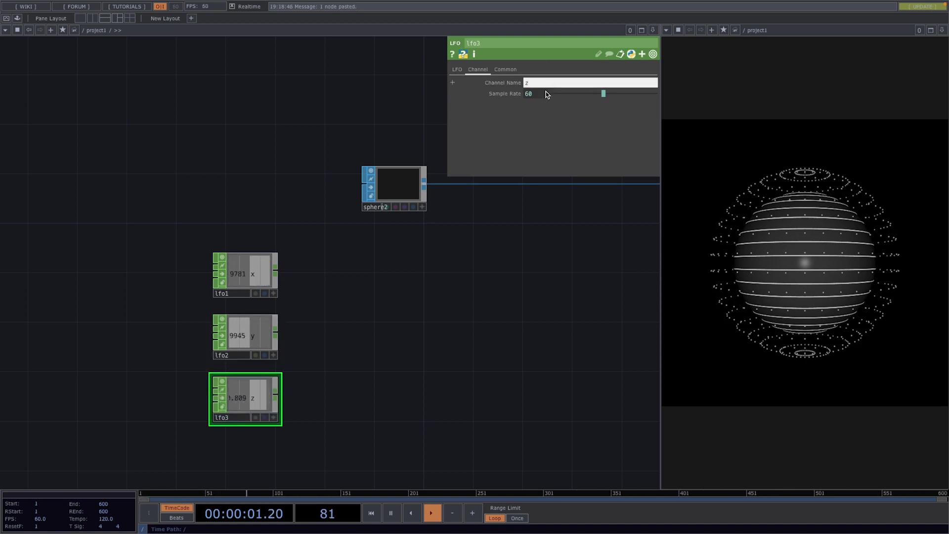
Set the frequency of all three LFO CHOPs to 0.1
scroll(305, 312, down, 2)
click(245, 280)
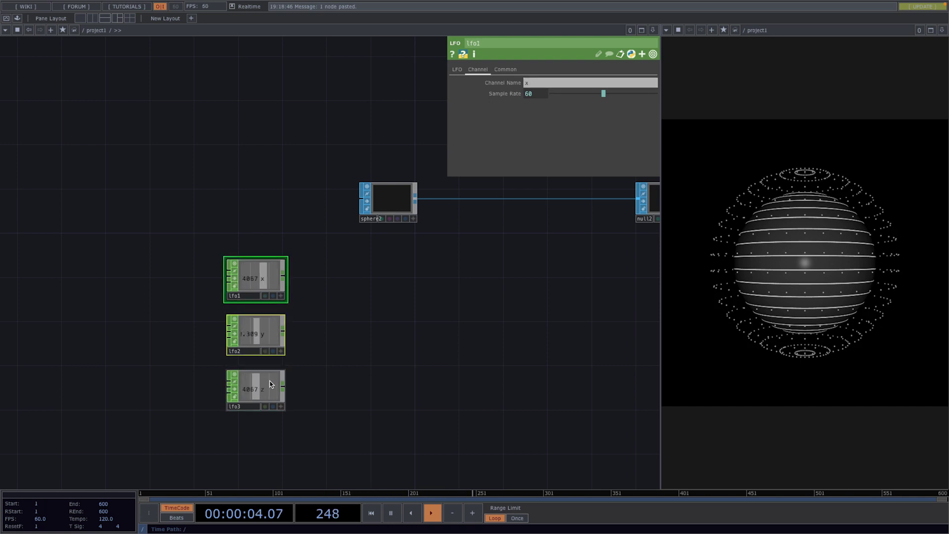
click(457, 70)
click(537, 107)
text(0.1)
key(Return)
Add a Merge CHOP beside the three LFO CHOPs and wire all of them into it
key(Tab)
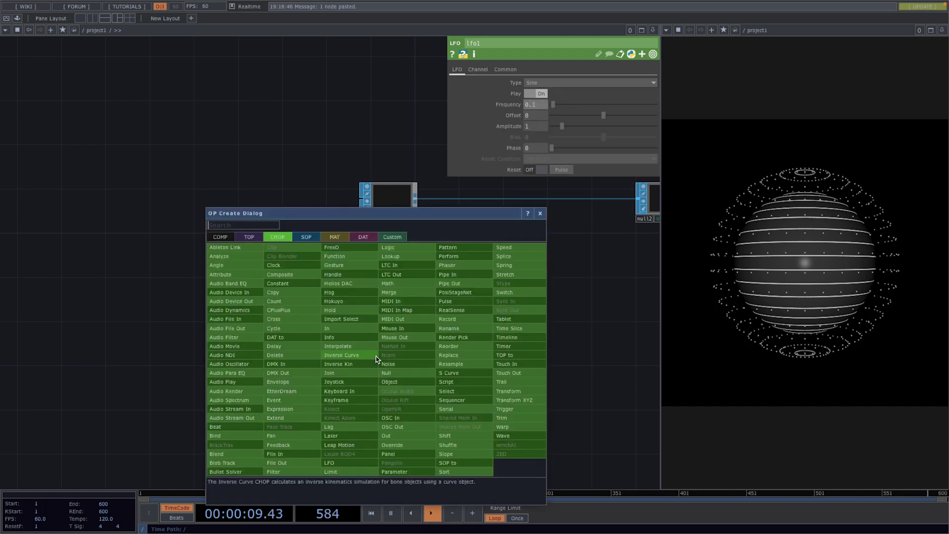
click(410, 292)
click(443, 327)
click(254, 276)
click(421, 319)
drag(459, 323, 404, 322)
Attach a Null CHOP to the Merge CHOP's output and shift the whole CHOP chain to free space after it
right_click(416, 321)
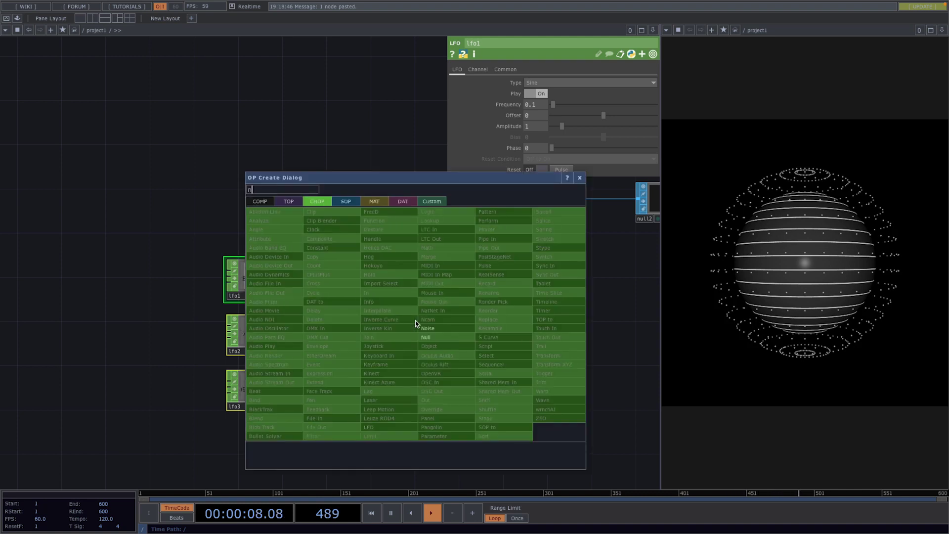
click(443, 339)
click(555, 331)
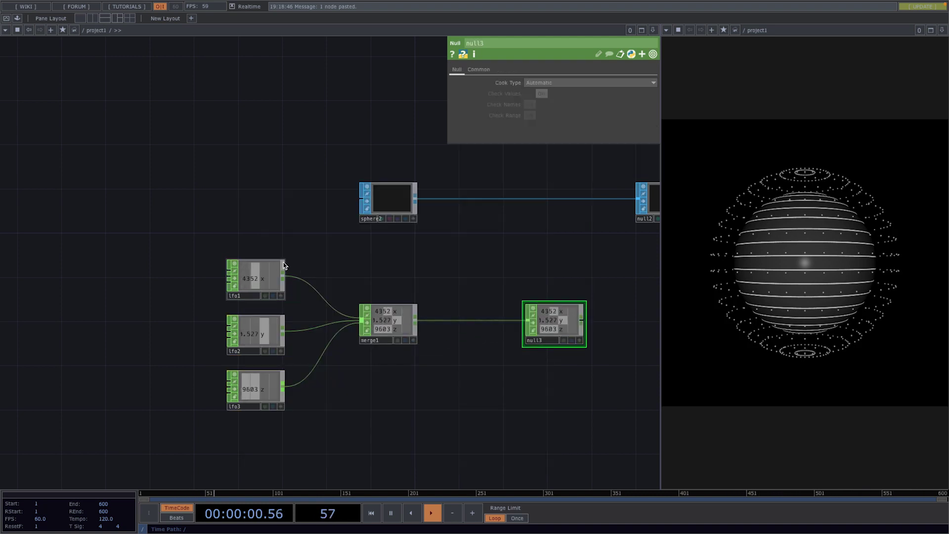
right_drag(188, 265, 491, 381)
drag(566, 338, 401, 339)
Add a Limit SOP after the Null CHOP, using null3 as its CHOP source
right_click(419, 322)
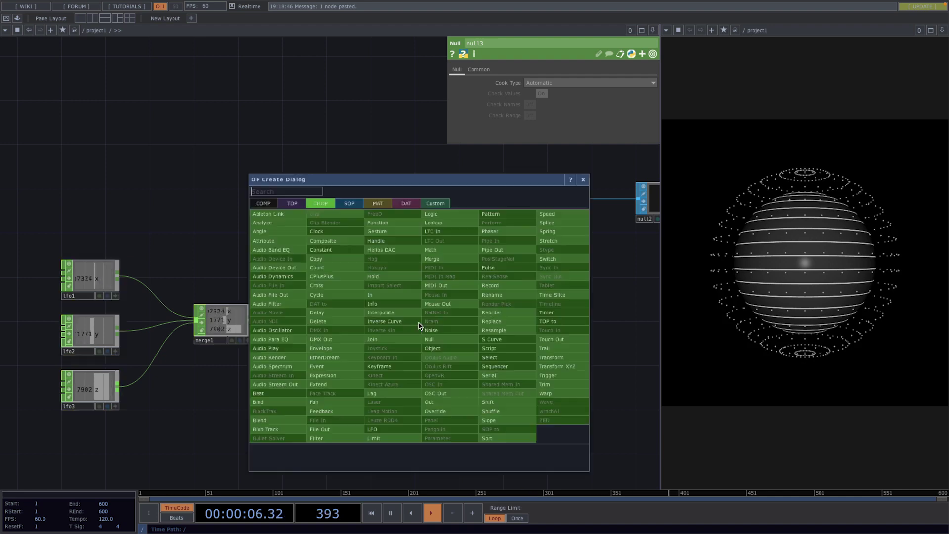
click(349, 205)
text(chopto)
click(289, 218)
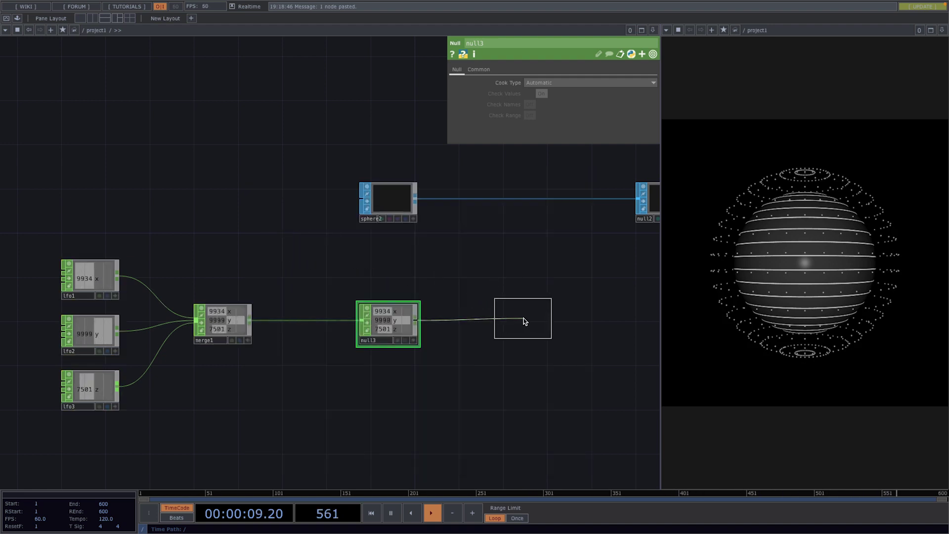
click(520, 319)
Map the Limit SOP's X, Y and Z Channel parameters to the channels x, y and z
scroll(517, 319, up, 3)
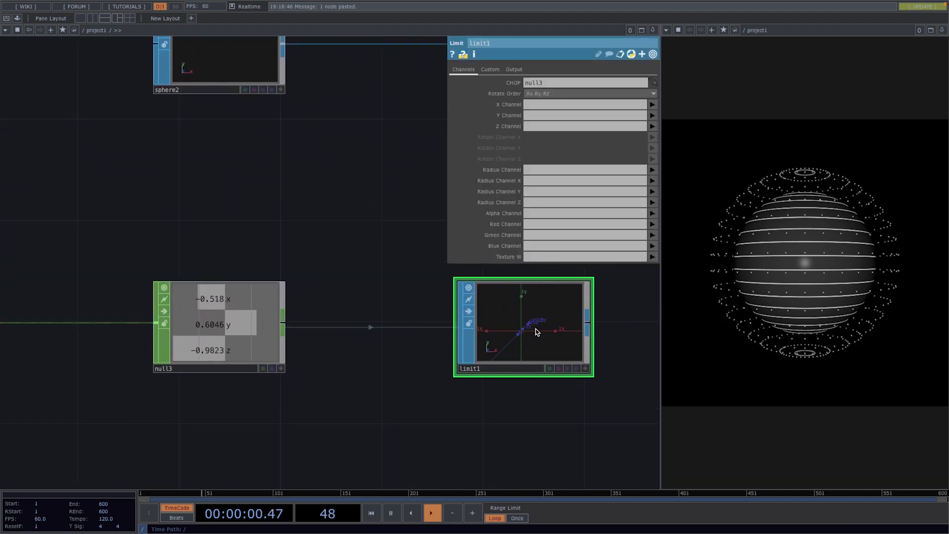
click(652, 104)
click(652, 119)
click(652, 104)
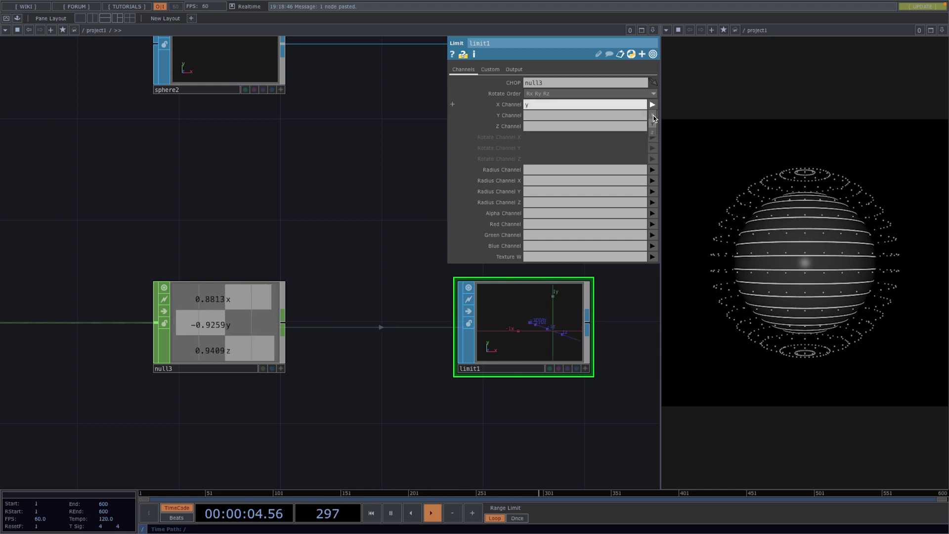
click(652, 118)
click(652, 116)
click(652, 136)
click(652, 126)
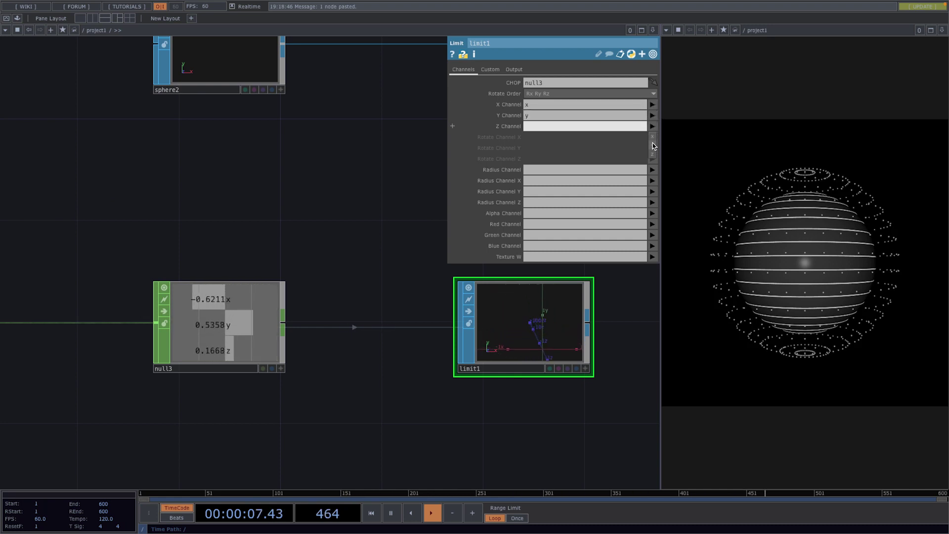
click(652, 154)
Wire the Limit SOP into null2 in place of the small Sphere SOP
drag(311, 433, 186, 447)
scroll(353, 371, up, 6)
scroll(439, 397, down, 4)
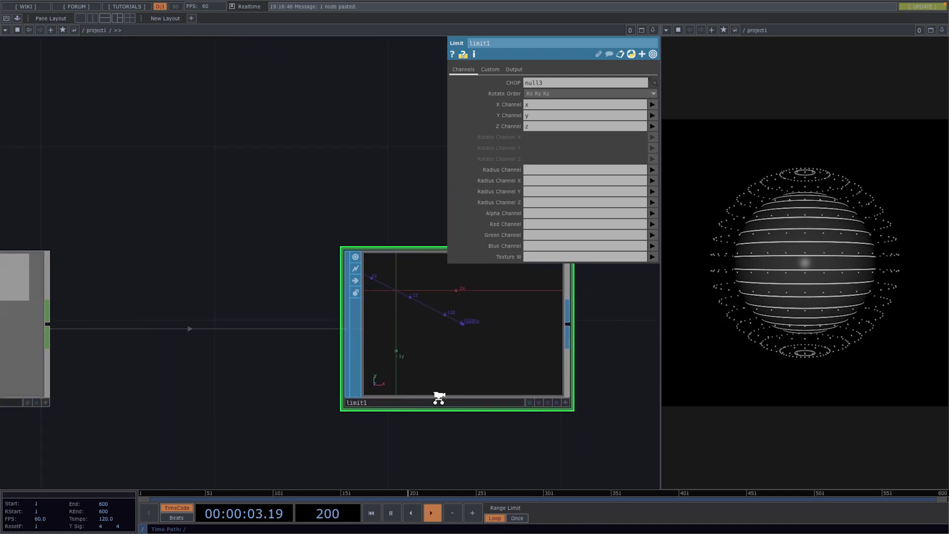
scroll(438, 398, down, 6)
scroll(408, 388, down, 2)
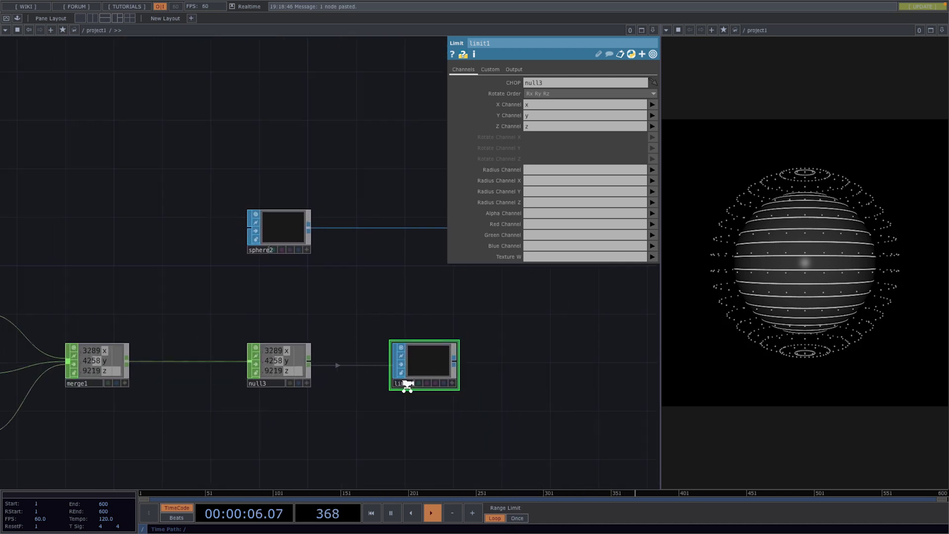
scroll(407, 385, down, 1)
drag(356, 413, 210, 424)
drag(305, 372, 363, 259)
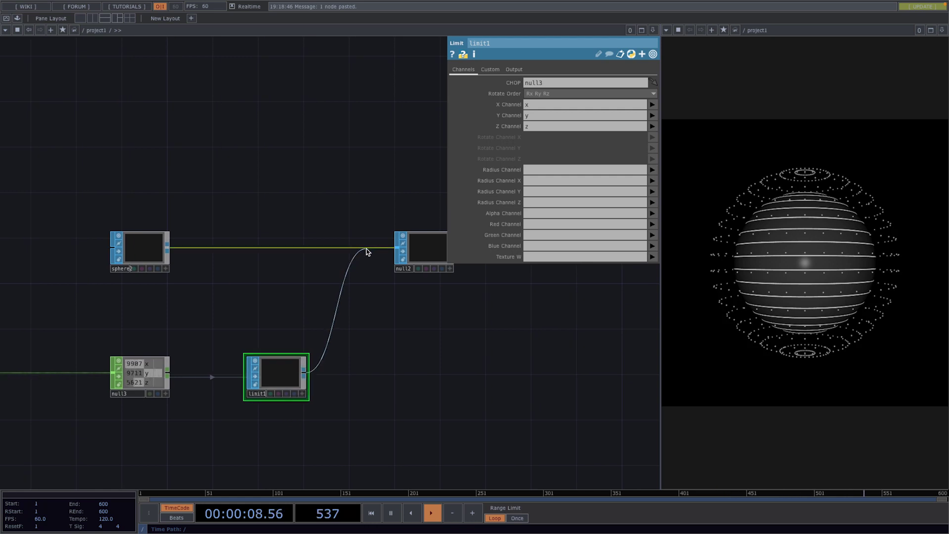
click(366, 252)
Move the Null CHOP closer to the Limit SOP and shift the LFO and Merge CHOPs away to open a gap
scroll(271, 390, down, 3)
drag(380, 351, 496, 358)
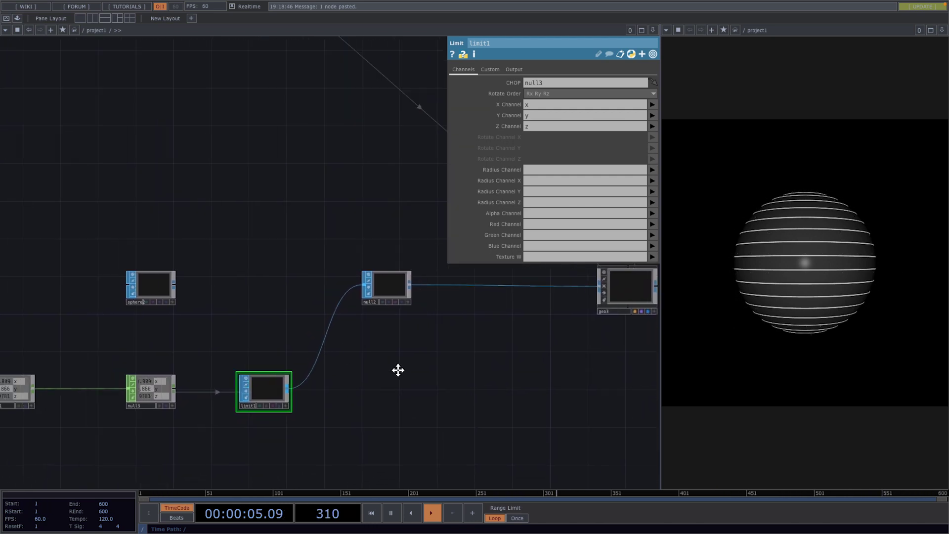
scroll(242, 406, up, 2)
scroll(242, 406, up, 1)
drag(240, 372, 273, 372)
drag(265, 411, 425, 388)
click(114, 296)
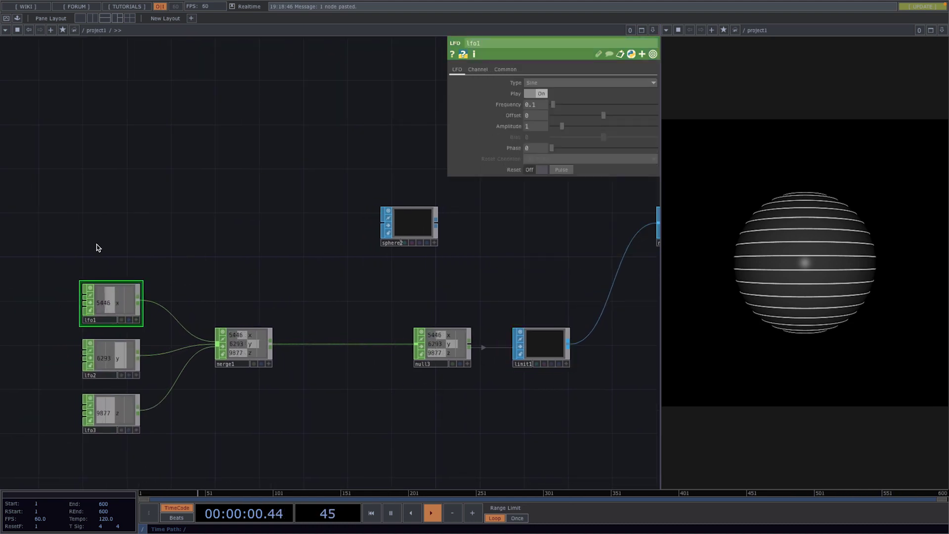
right_drag(96, 250, 252, 456)
drag(264, 353, 187, 354)
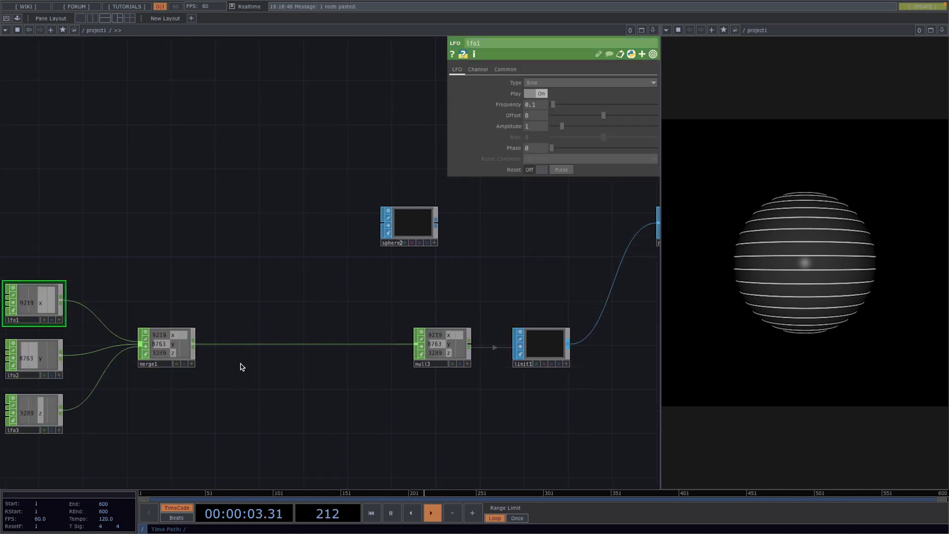
Insert a Trail CHOP between the Merge and Null CHOPs and switch its Window Length unit to samples (I)
right_click(241, 344)
click(267, 328)
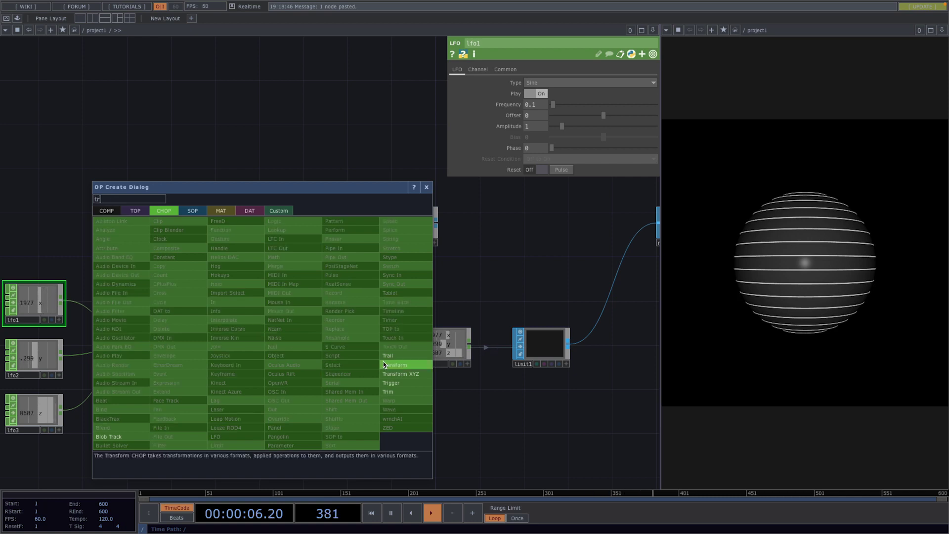
click(386, 322)
click(259, 343)
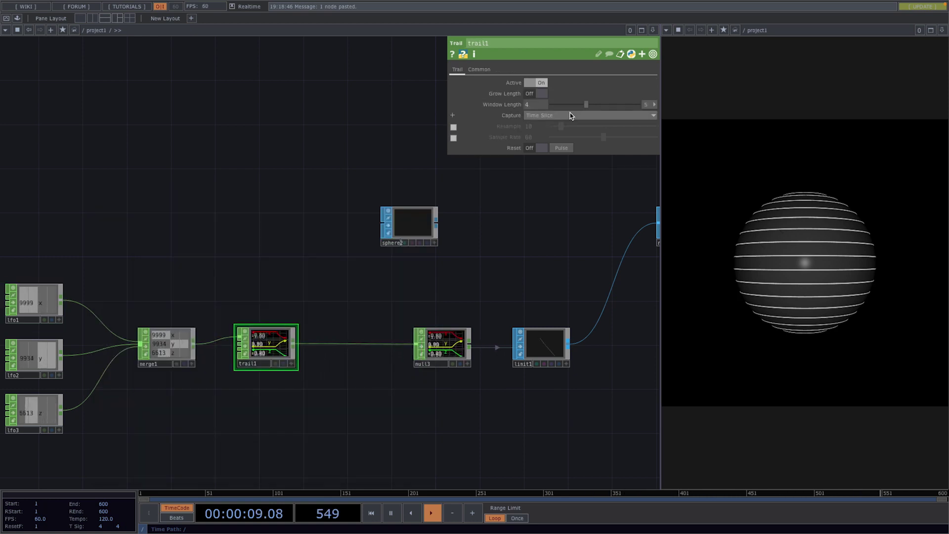
click(649, 105)
click(651, 115)
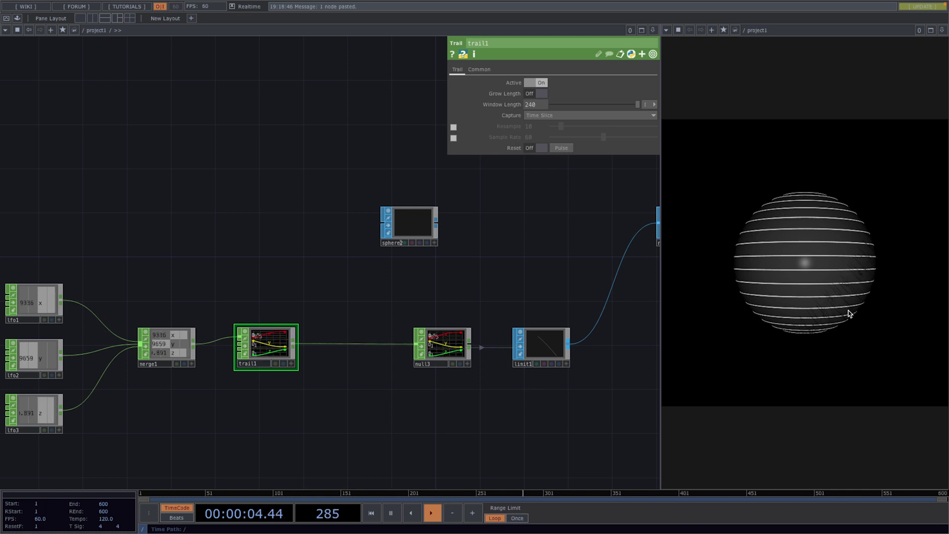
Add a Constant MAT below the instanced Geometry COMP geo3 and assign it as that COMP's material
drag(404, 423, 178, 436)
scroll(299, 429, down, 5)
drag(457, 393, 275, 401)
key(Tab)
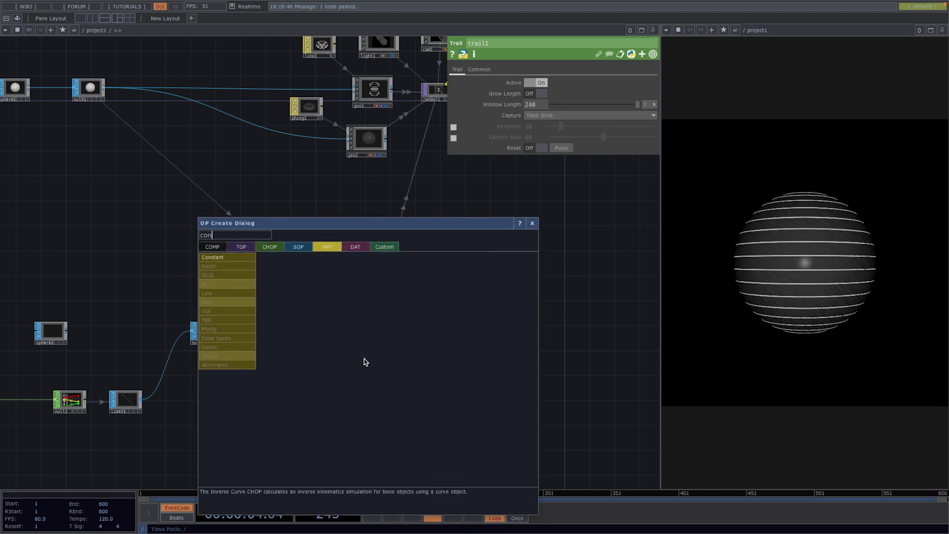
click(218, 257)
click(370, 380)
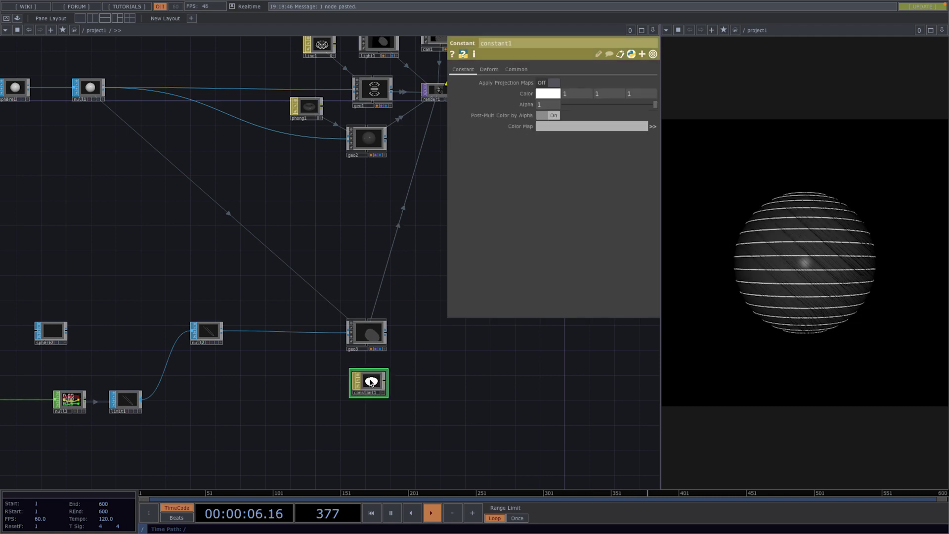
drag(370, 380, 372, 324)
click(372, 324)
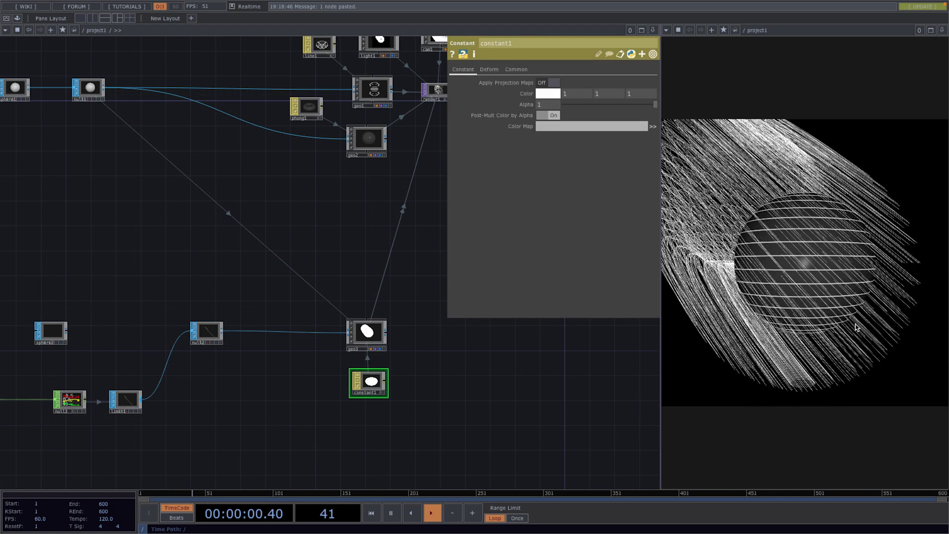
Set the amplitude of all three LFO CHOPs to 0.38
drag(249, 425, 409, 412)
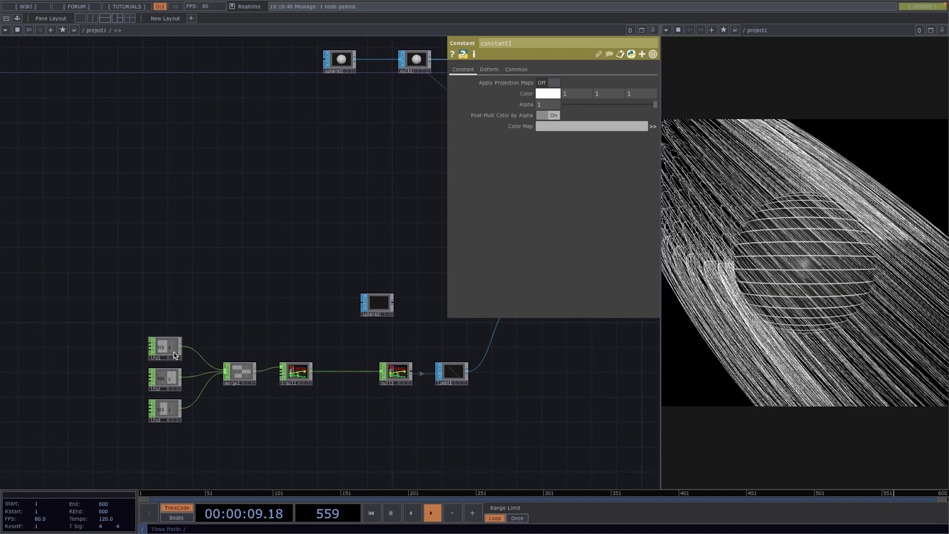
click(174, 355)
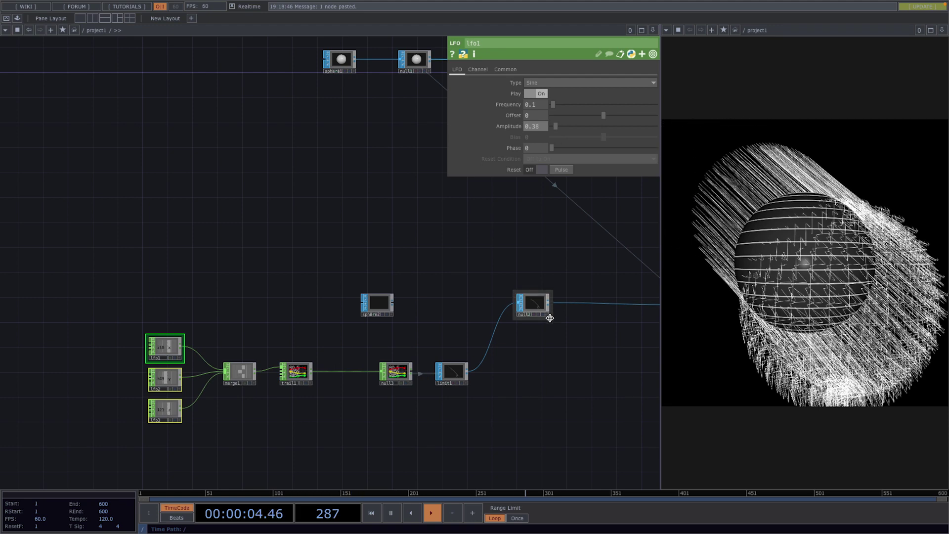
Set the uniform scale of the instanced Geometry COMP geo3 to 1
drag(594, 374, 341, 398)
click(495, 339)
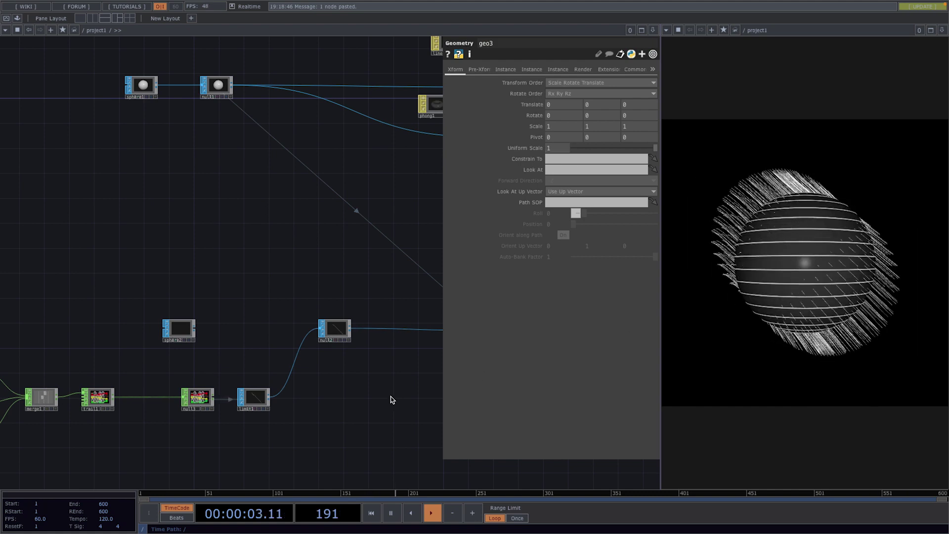
key(p)
Move the Null CHOP and the Limit SOP together farther from the Trail CHOP to make room between them
scroll(392, 399, up, 3)
drag(392, 399, 426, 347)
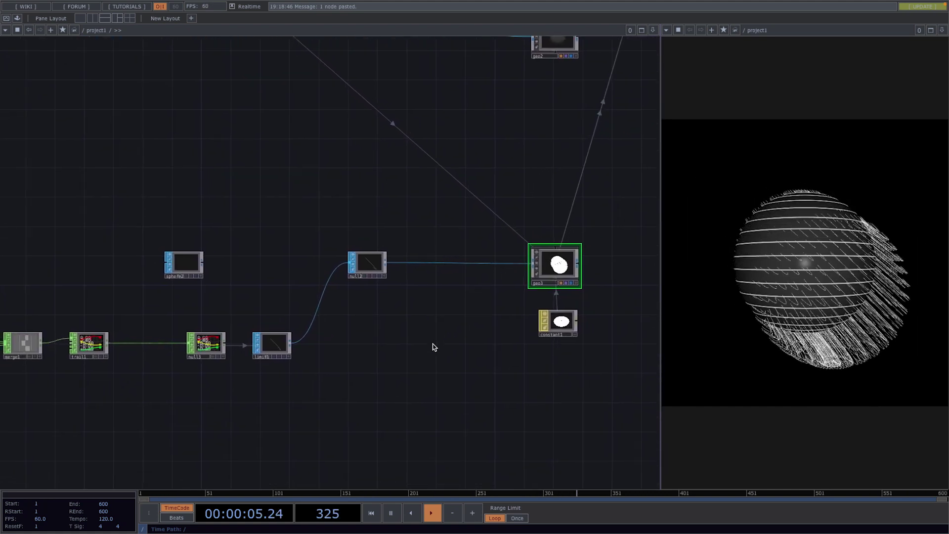
drag(361, 370, 538, 343)
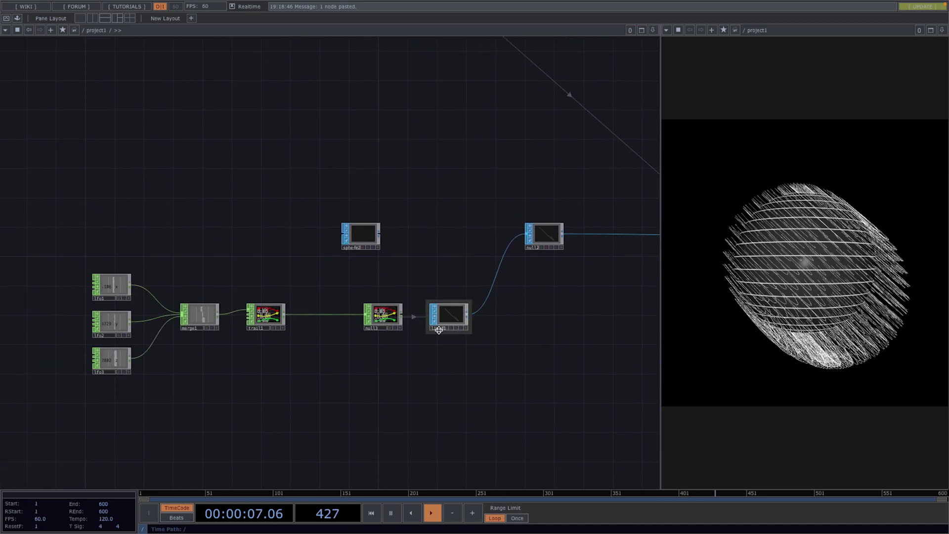
click(385, 317)
right_drag(369, 286, 449, 325)
drag(386, 320, 459, 322)
scroll(398, 356, up, 2)
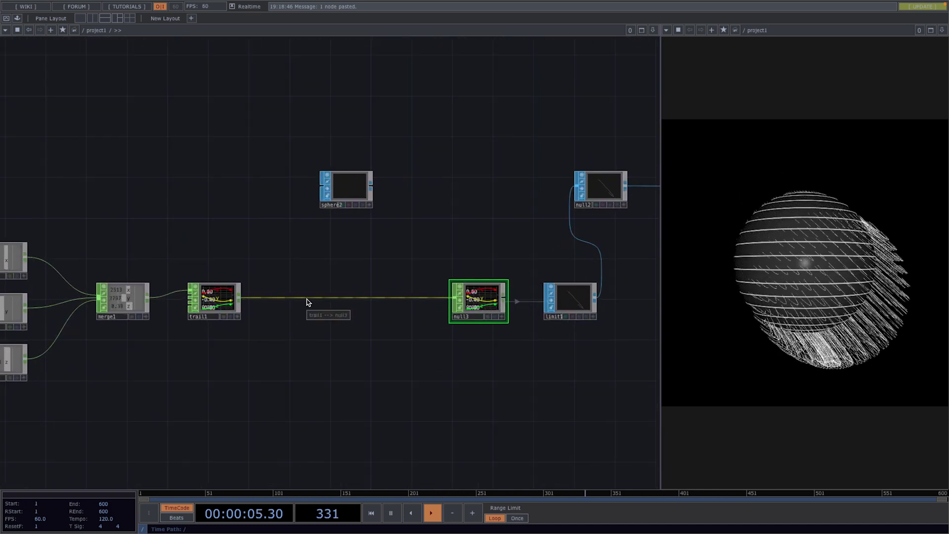
Insert a Limit CHOP on the wire between the Trail CHOP and the Null CHOP null3
right_click(306, 299)
click(328, 289)
text(limi)
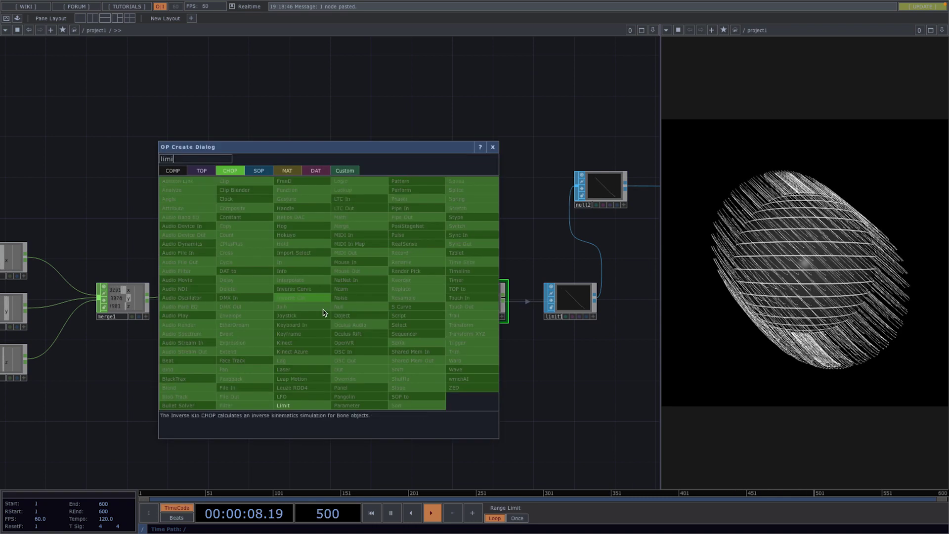
key(Return)
click(331, 301)
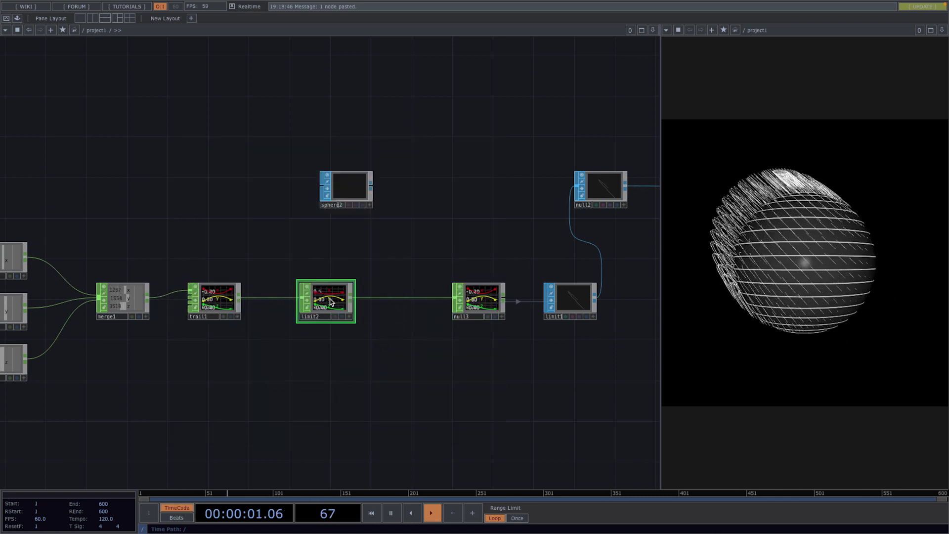
Set the new Limit CHOP to quantize values with Round and a value step of 0.022
key(p)
click(481, 73)
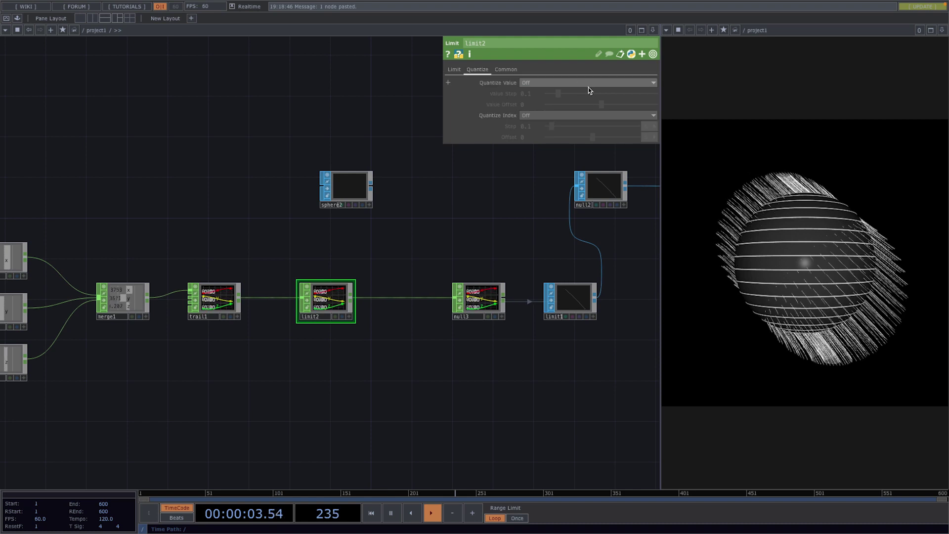
click(554, 82)
click(530, 115)
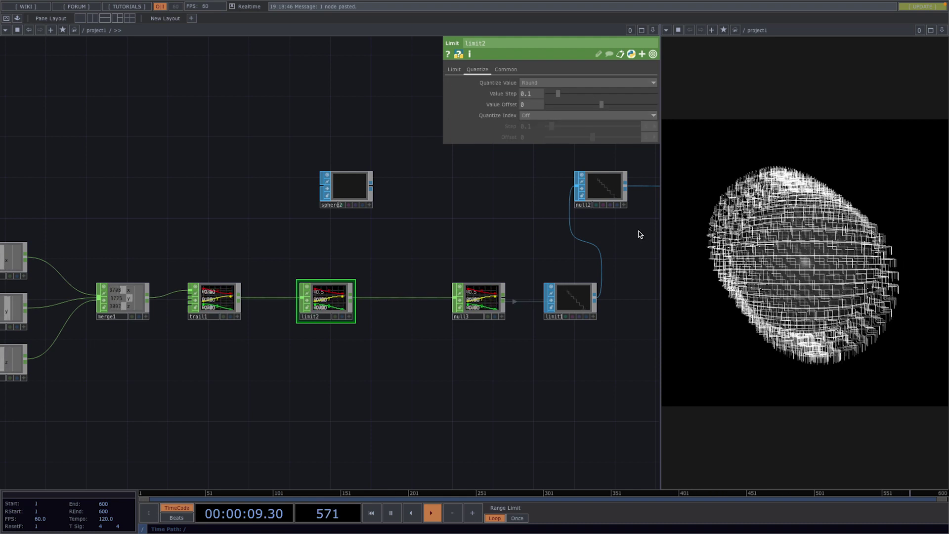
drag(557, 92, 551, 94)
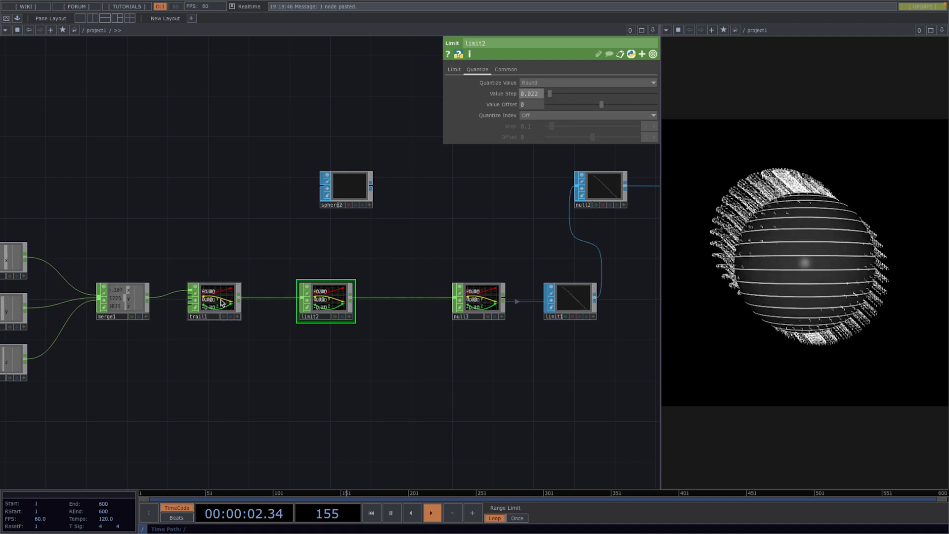
Set the window length of the Trail CHOP to 40
click(222, 303)
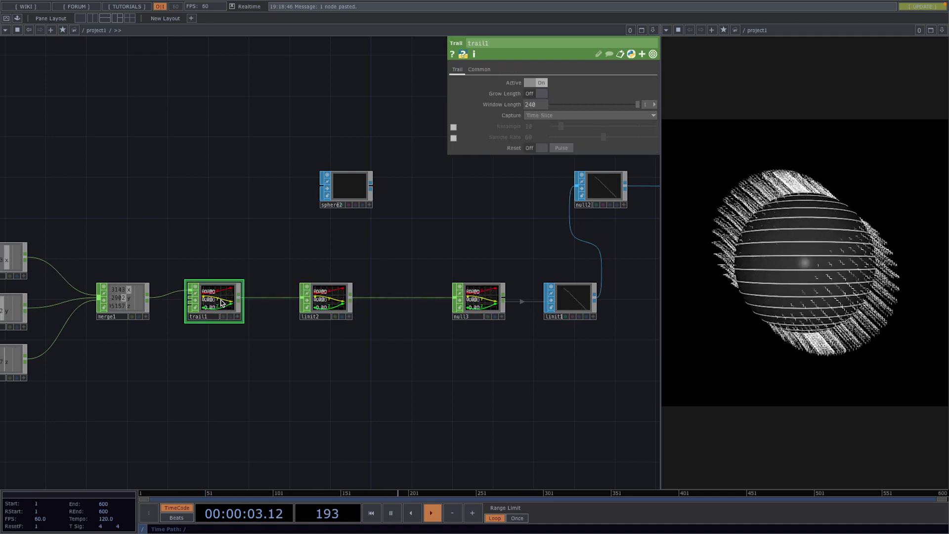
click(655, 104)
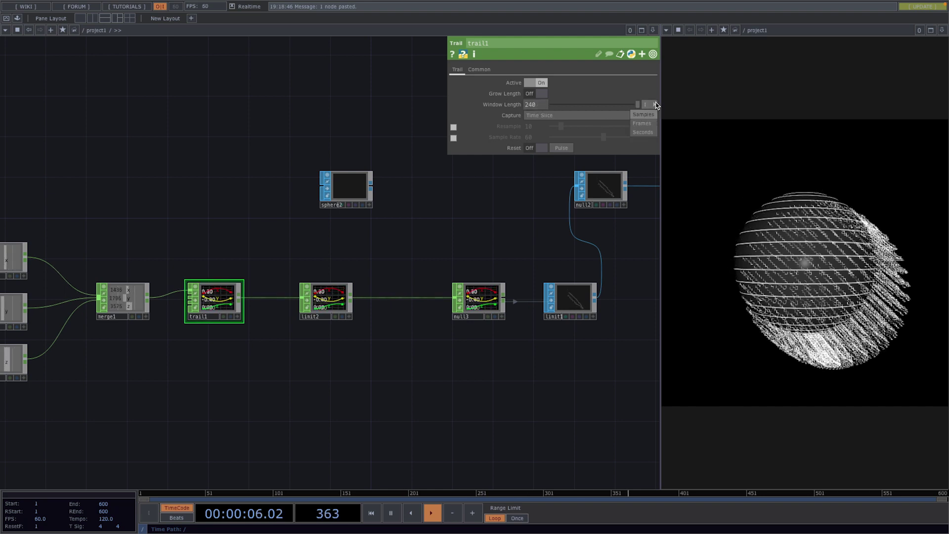
click(655, 105)
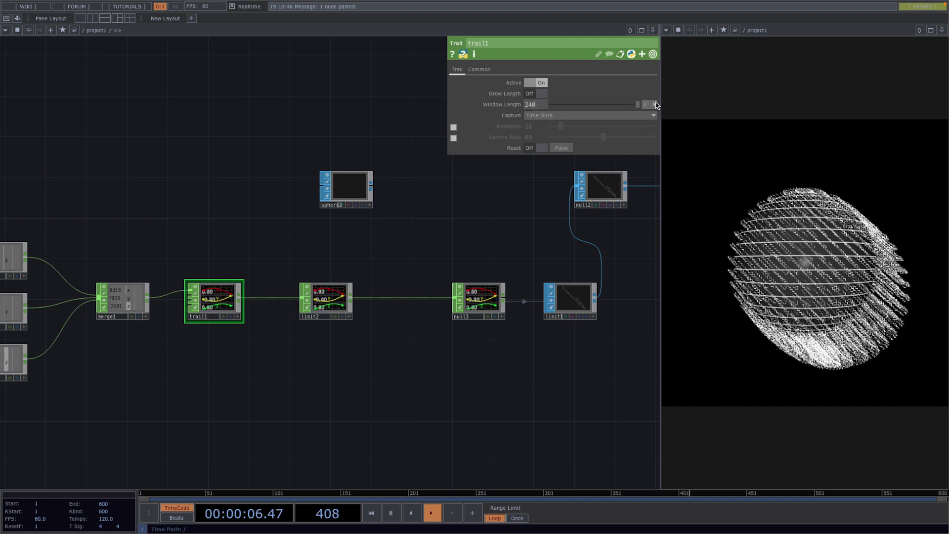
click(537, 106)
text(40)
key(Return)
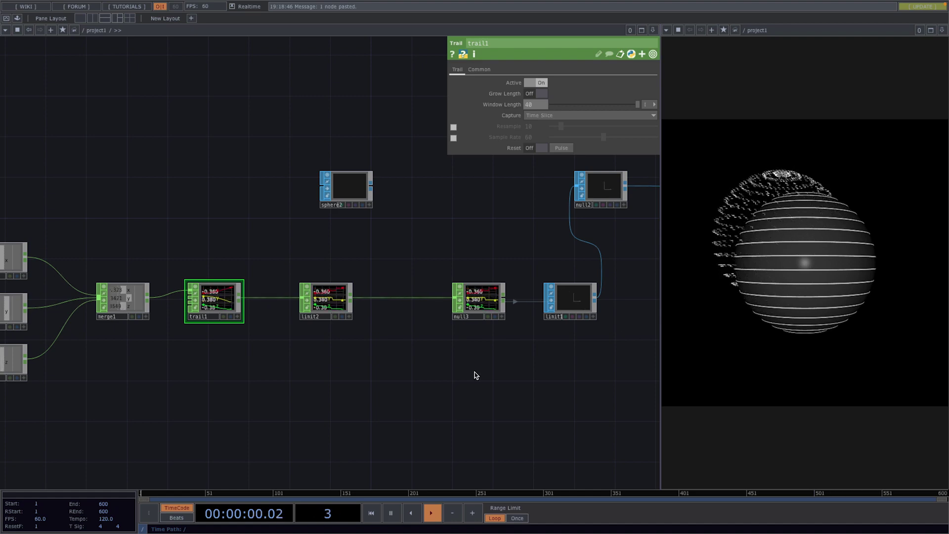
Inspect the Null SOP null1 fed by the first sphere and its link to the instanced Geometry COMP
scroll(479, 376, down, 3)
drag(484, 375, 316, 341)
scroll(272, 378, down, 1)
scroll(317, 336, down, 2)
scroll(316, 336, down, 1)
scroll(276, 67, up, 3)
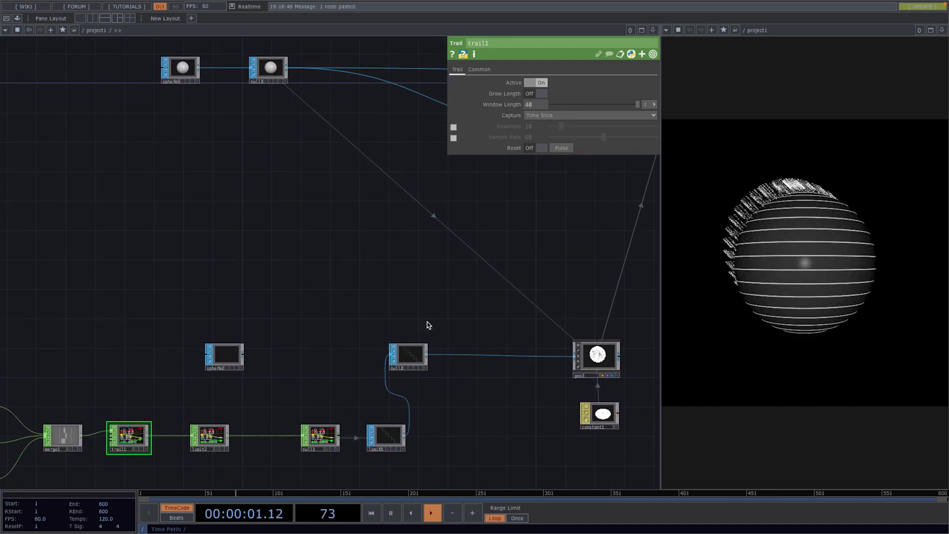
click(269, 71)
scroll(270, 71, up, 3)
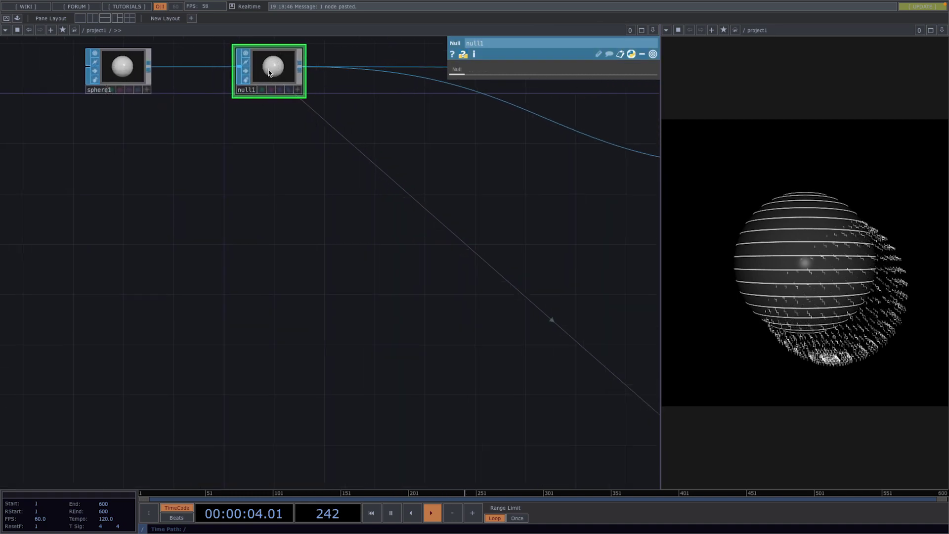
Add a Noise CHOP in the empty area below the three LFO CHOPs
scroll(292, 126, down, 5)
drag(309, 241, 310, 171)
scroll(310, 173, down, 1)
scroll(210, 307, up, 1)
drag(209, 307, 208, 251)
key(Tab)
text(noise)
click(181, 303)
click(129, 291)
scroll(129, 290, up, 4)
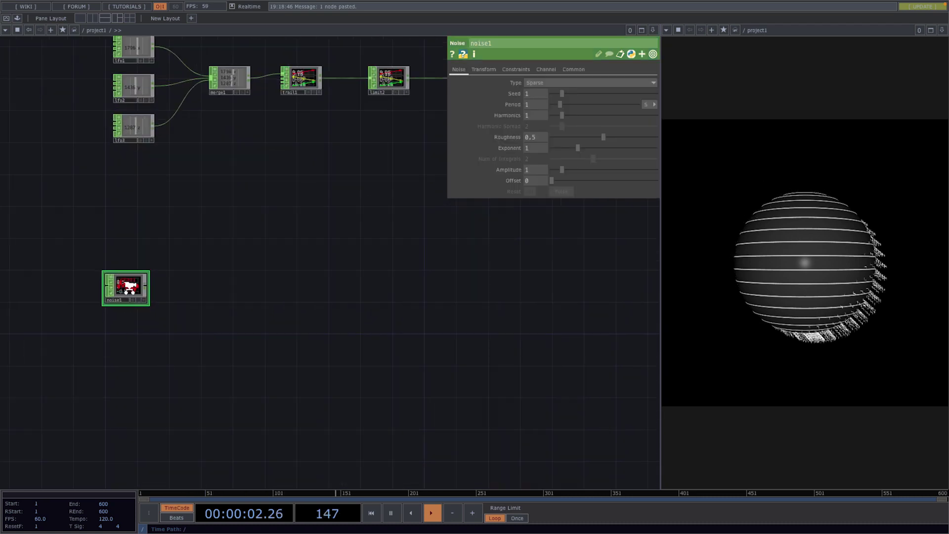
Set the Noise CHOP's type to Random and name its channel rx
click(541, 82)
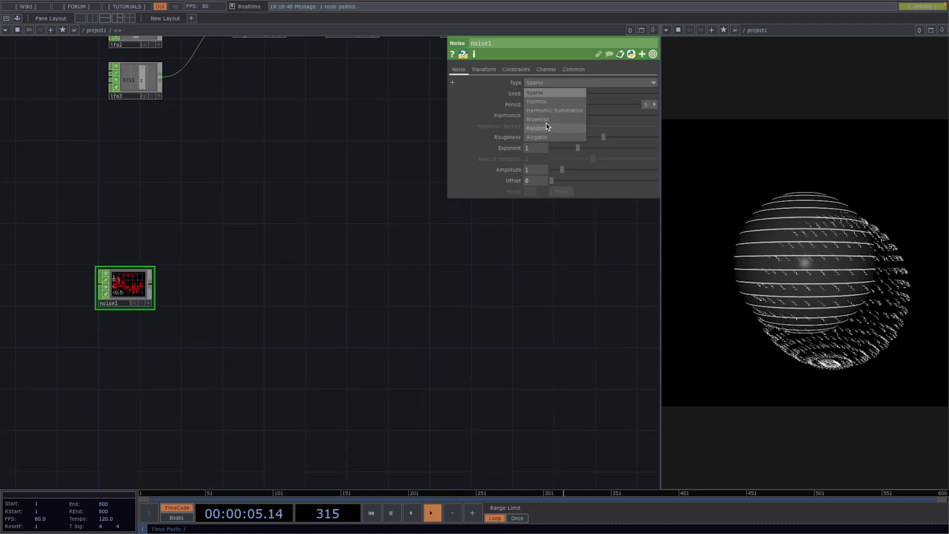
click(547, 130)
click(546, 69)
click(556, 85)
text(rx)
key(Return)
Measure the Noise CHOP's end in samples and drive it with an expression reading numPoints of the Null SOP null1
click(650, 104)
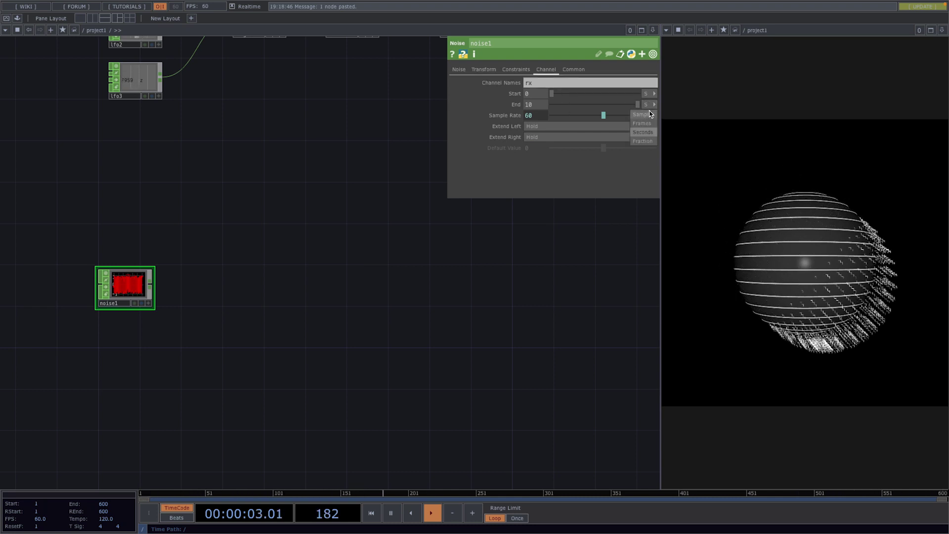
click(540, 107)
text(op('ou)
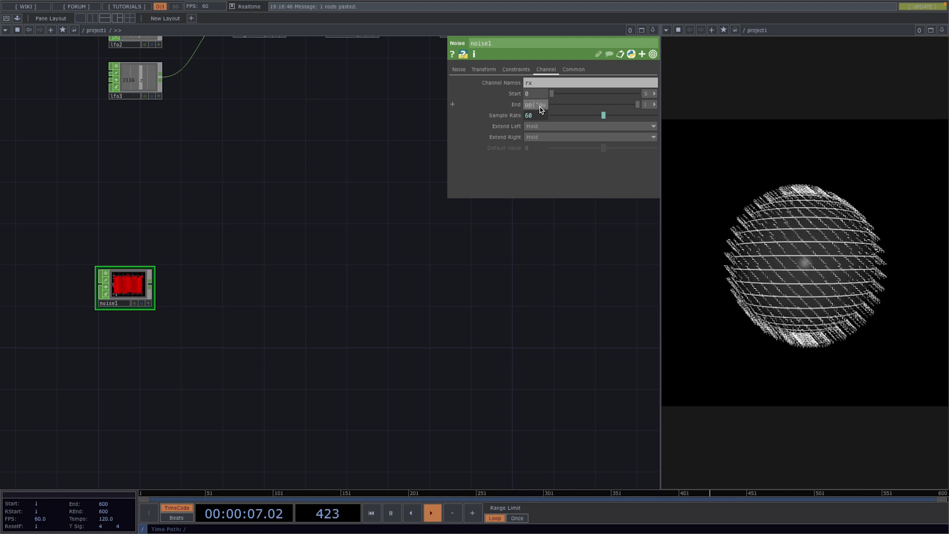
text(null)
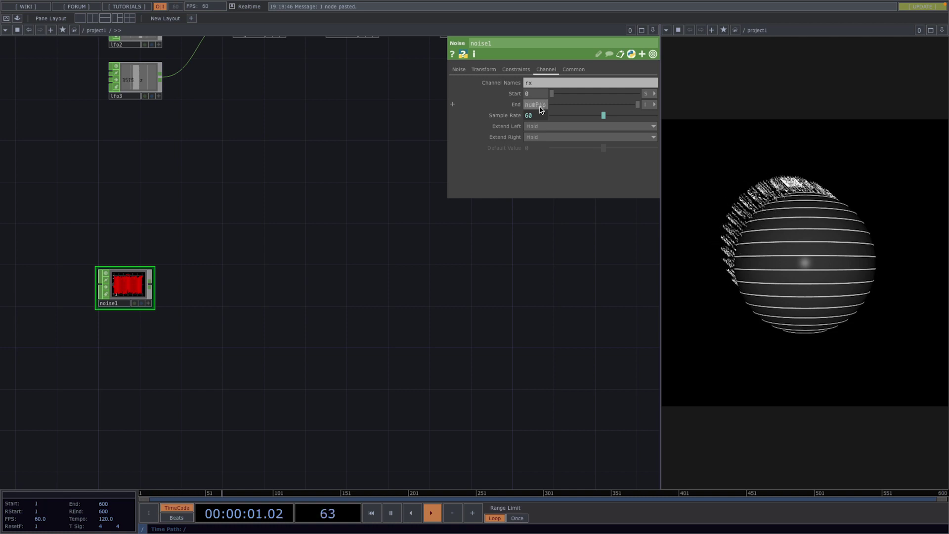
text(oints)
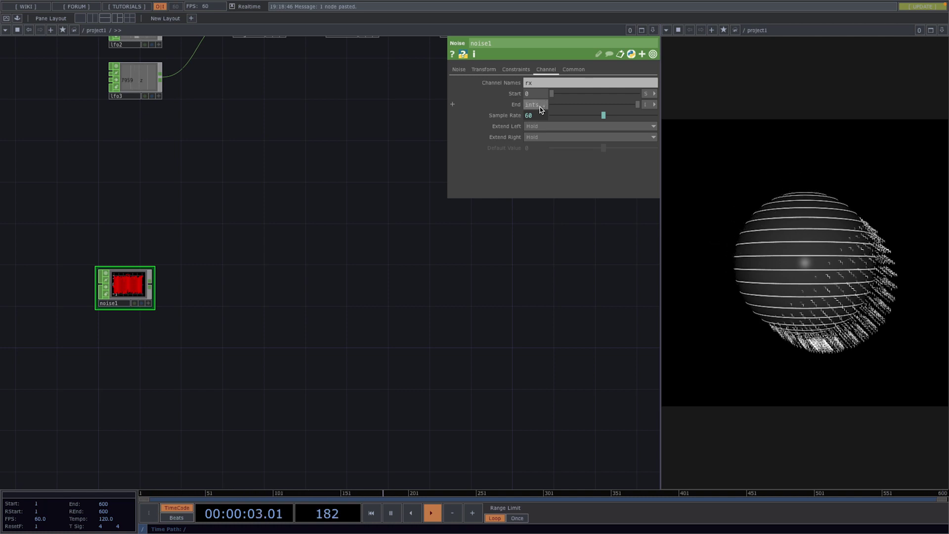
key(Return)
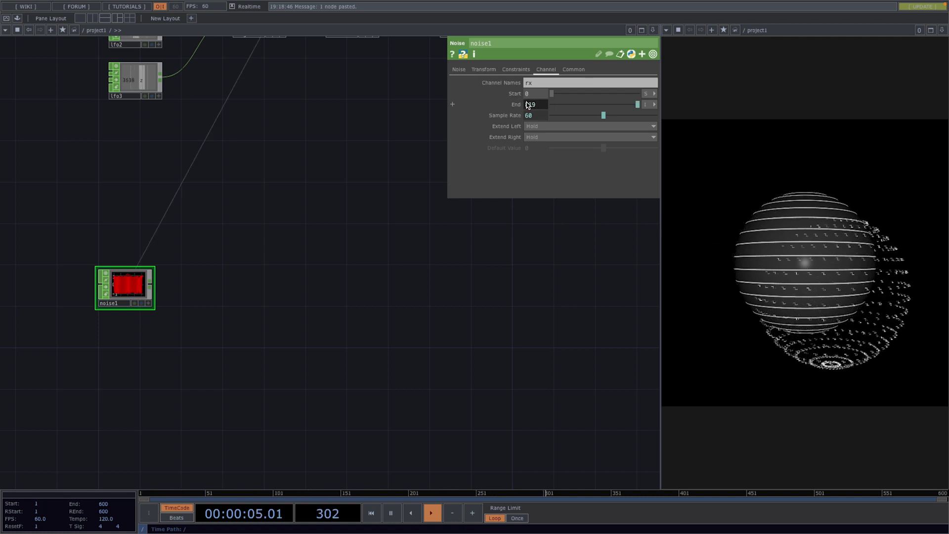
Duplicate the Noise CHOP twice, placing the copies in a column below the original
scroll(242, 314, down, 2)
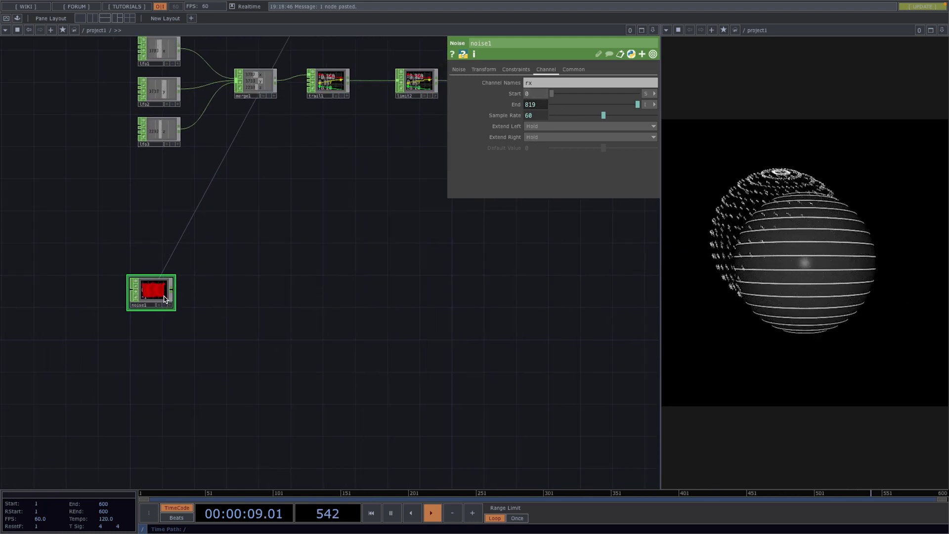
scroll(159, 294, up, 2)
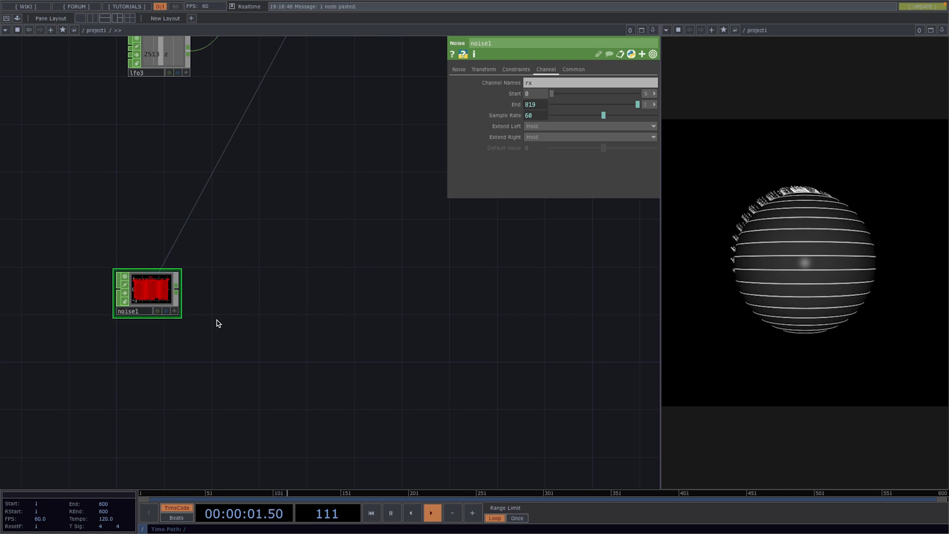
drag(221, 301, 215, 245)
key(ctrl+v)
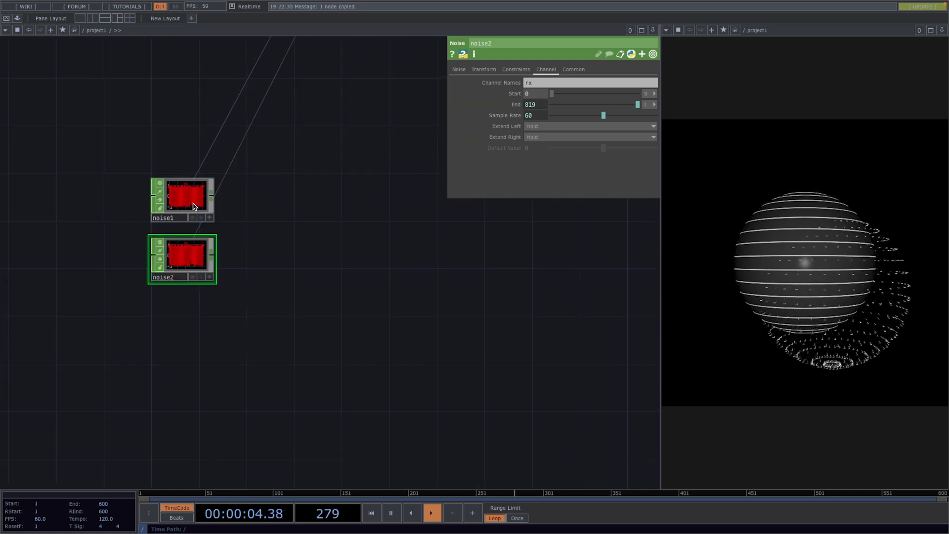
key(ctrl+v)
Name the channel of the second Noise CHOP ry and that of the third rz
click(186, 256)
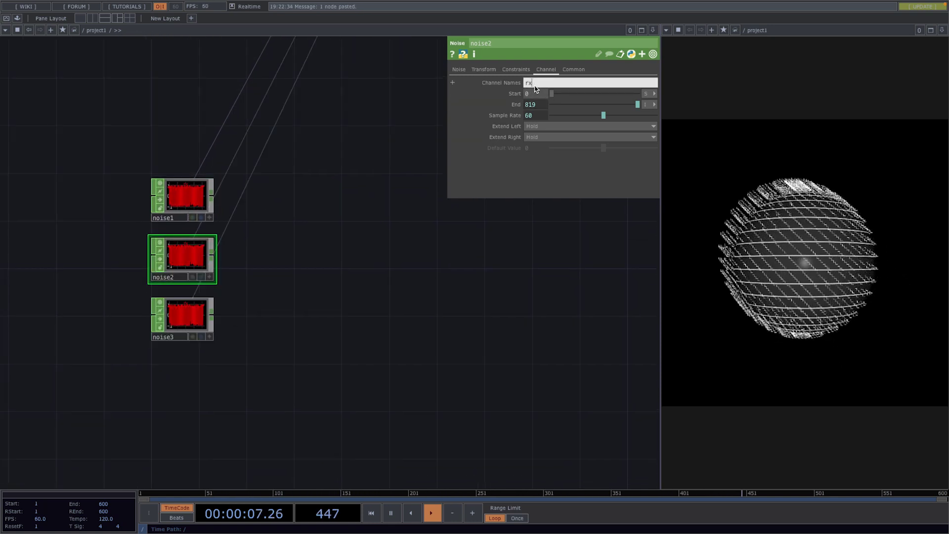
click(535, 85)
text(ry)
key(Return)
click(186, 315)
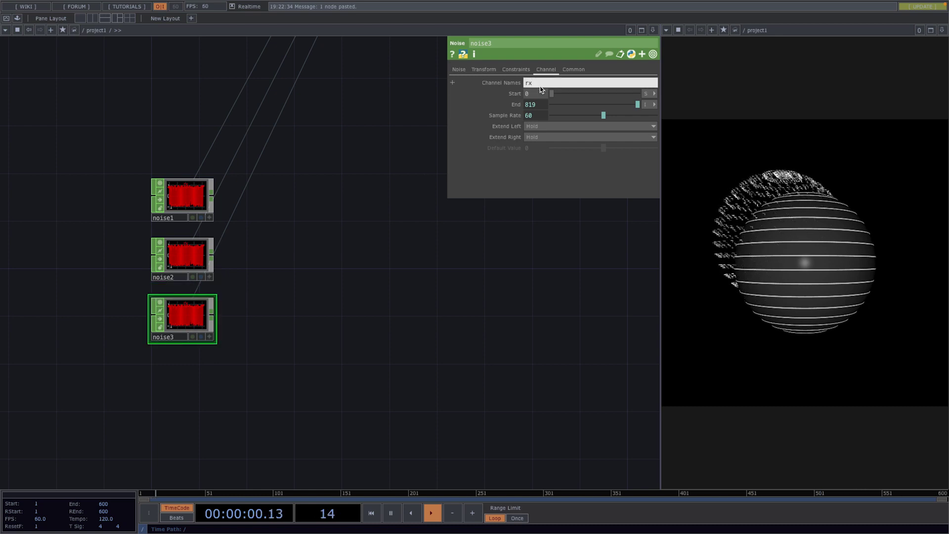
click(540, 86)
text(rz)
key(Return)
Add a Merge CHOP beside the three Noise CHOPs and connect all of them to its input
scroll(346, 284, down, 2)
drag(370, 280, 232, 295)
key(Tab)
text(mer)
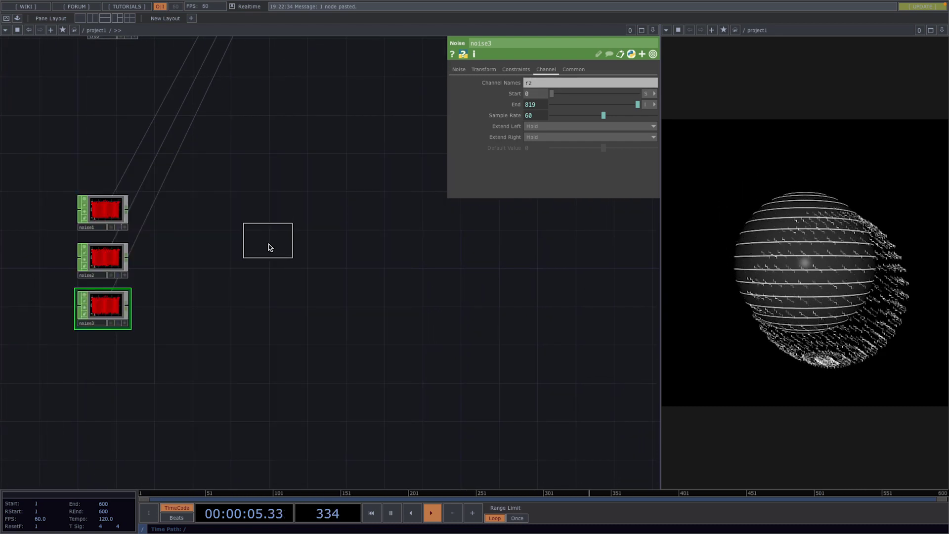
click(237, 262)
click(112, 217)
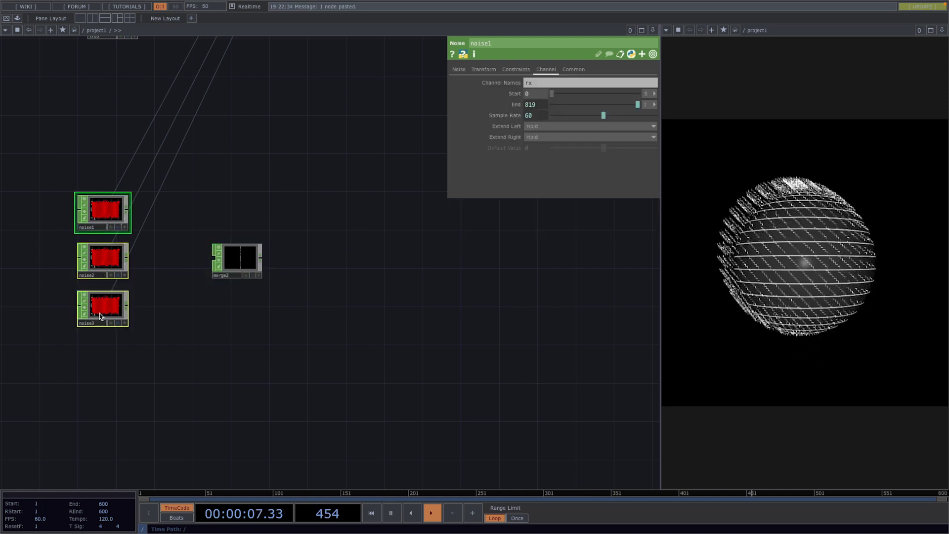
drag(201, 272, 208, 266)
scroll(250, 251, up, 5)
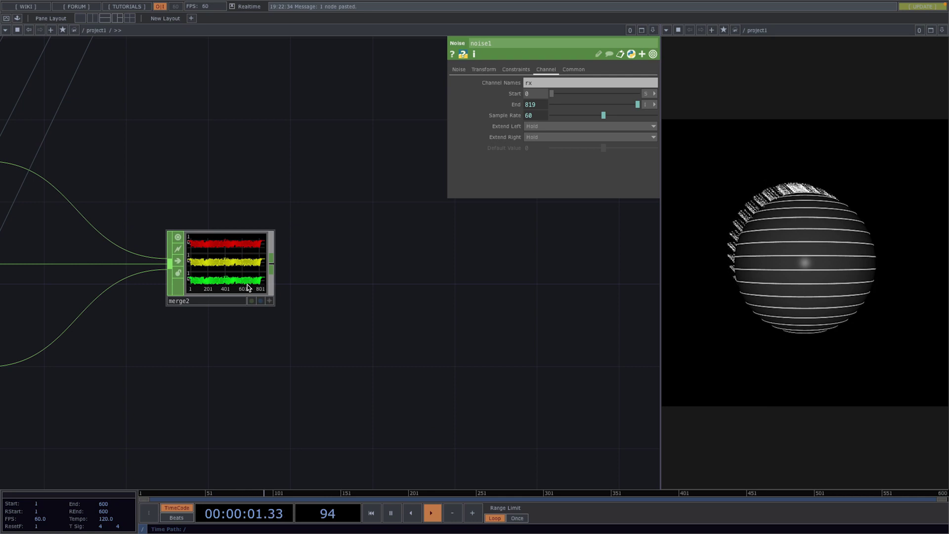
Append a Math CHOP to the output of the Merge CHOP that combines the noise channels
scroll(247, 287, down, 2)
right_click(269, 264)
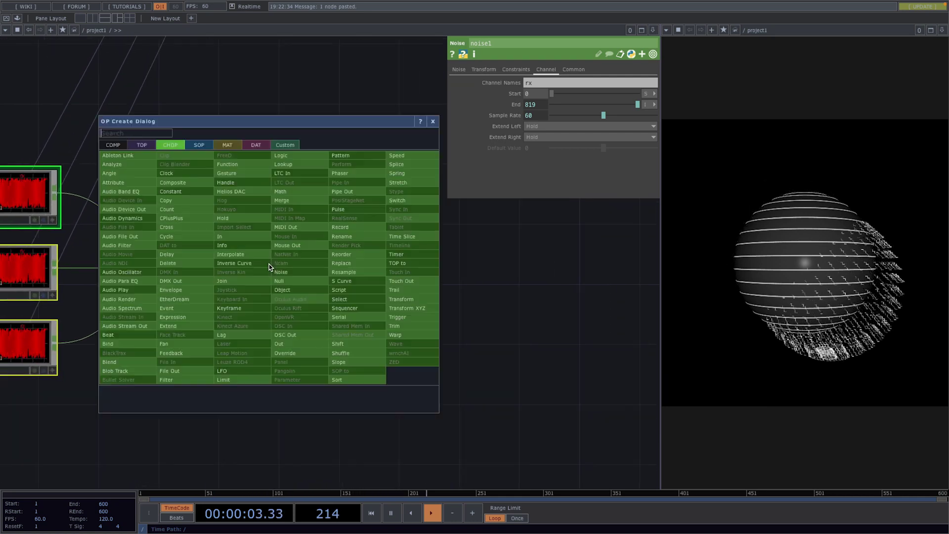
text(math)
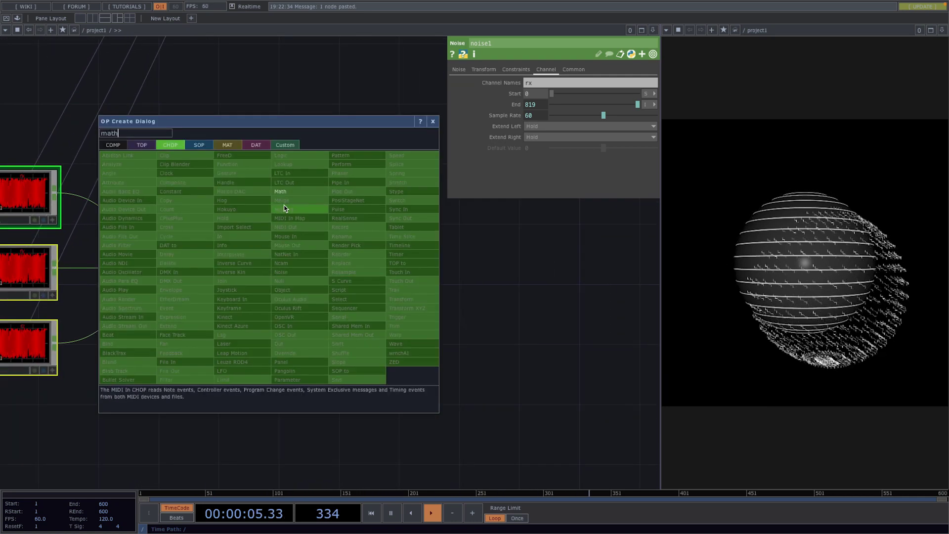
click(284, 191)
click(369, 268)
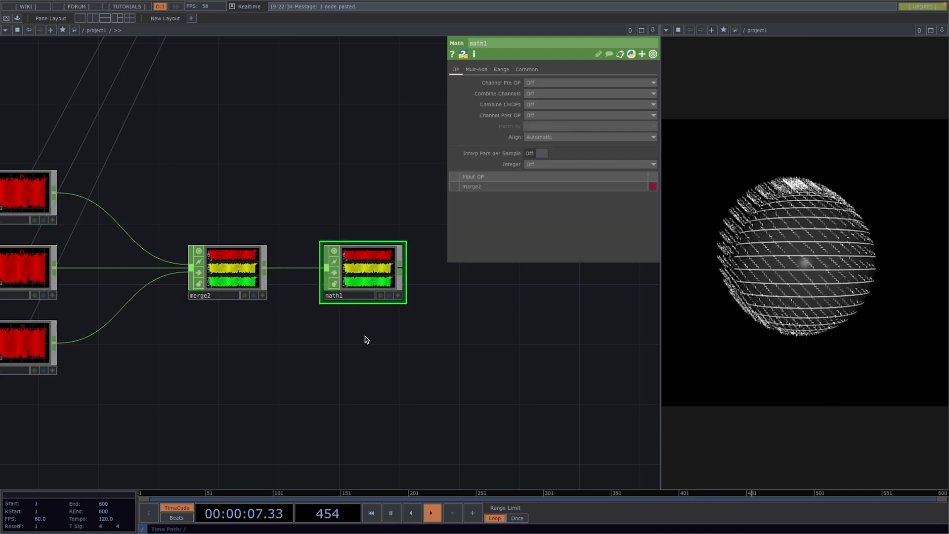
Remap the Math CHOP's values from the range -1 to 1 to the range 0 to 360
drag(364, 339, 180, 363)
middle_drag(181, 363, 169, 363)
drag(186, 361, 225, 355)
click(501, 70)
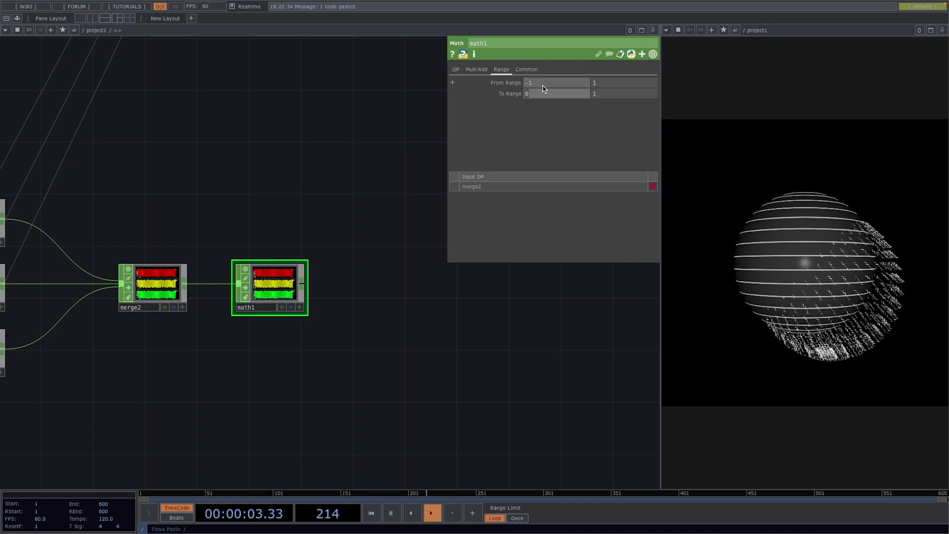
key(Tab)
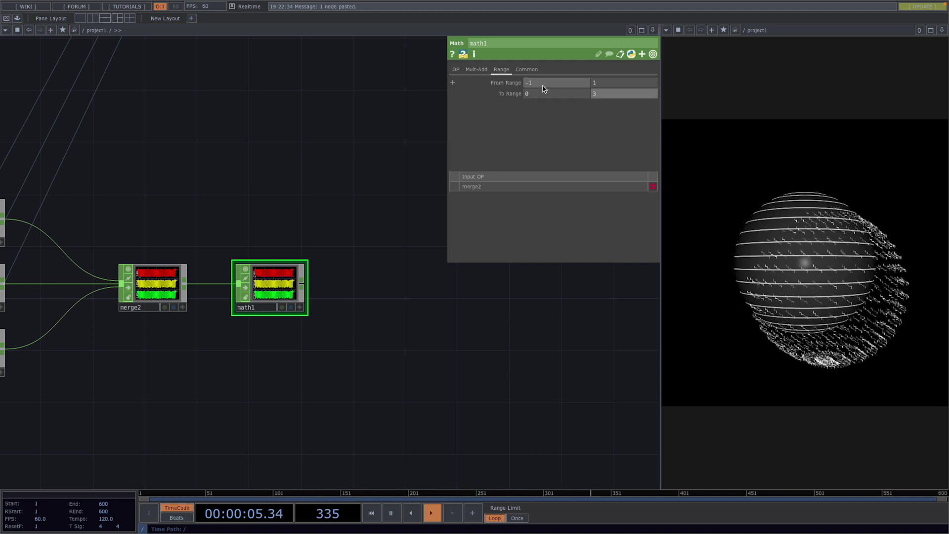
Append a Null CHOP to the Math CHOP and place it below the Constant MAT of geo3
scroll(350, 368, down, 4)
drag(334, 302, 245, 246)
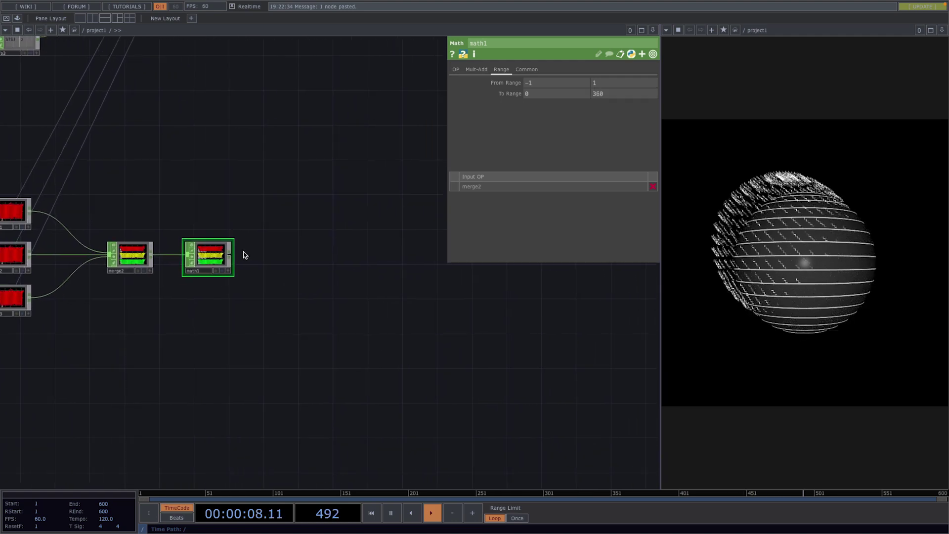
right_click(234, 256)
click(250, 267)
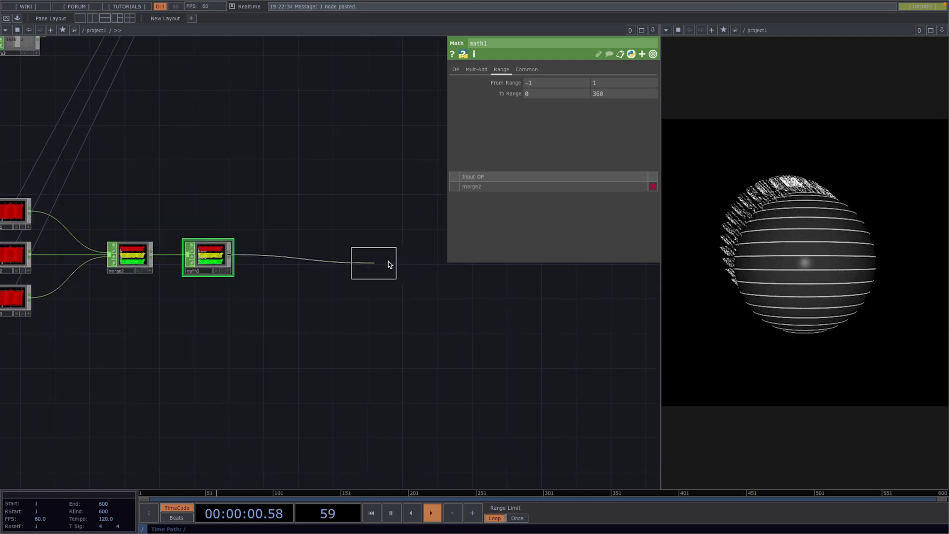
click(418, 255)
scroll(250, 361, down, 3)
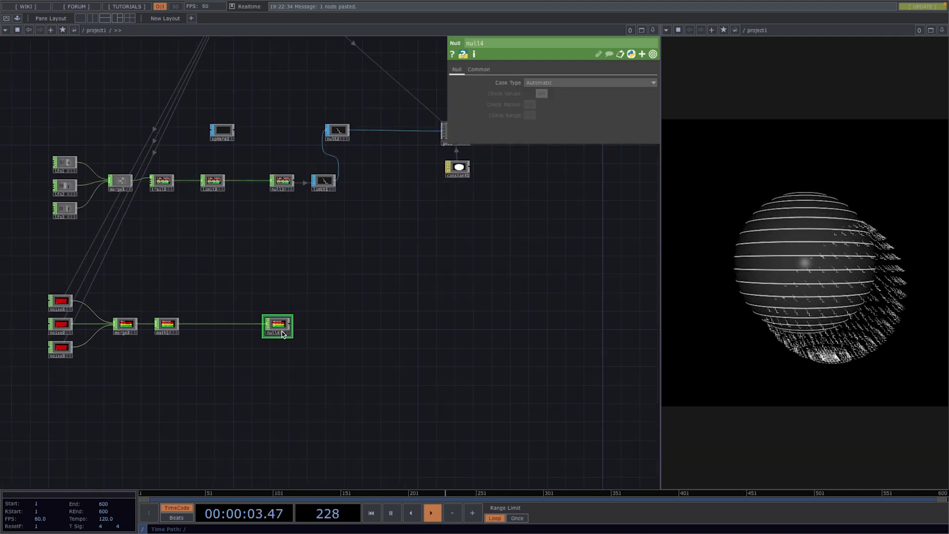
drag(282, 325, 451, 318)
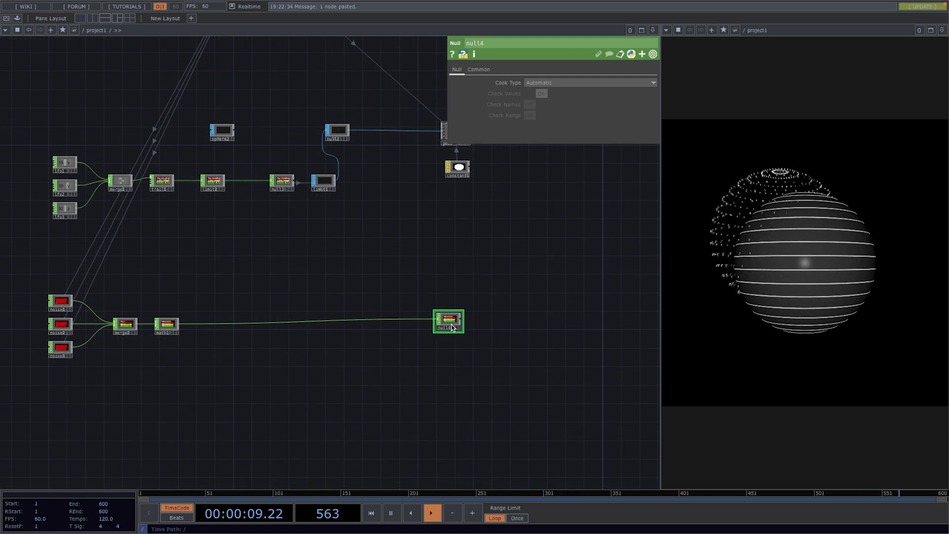
Rename the Null CHOP of the noise chain as roation and assign it as the Rotate OP in geo3's instancing
scroll(446, 322, up, 2)
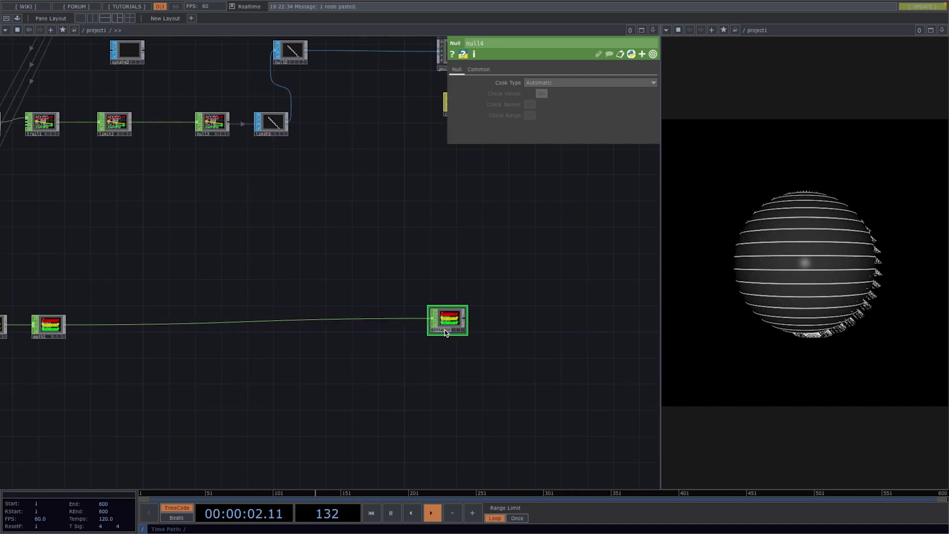
scroll(450, 257, down, 3)
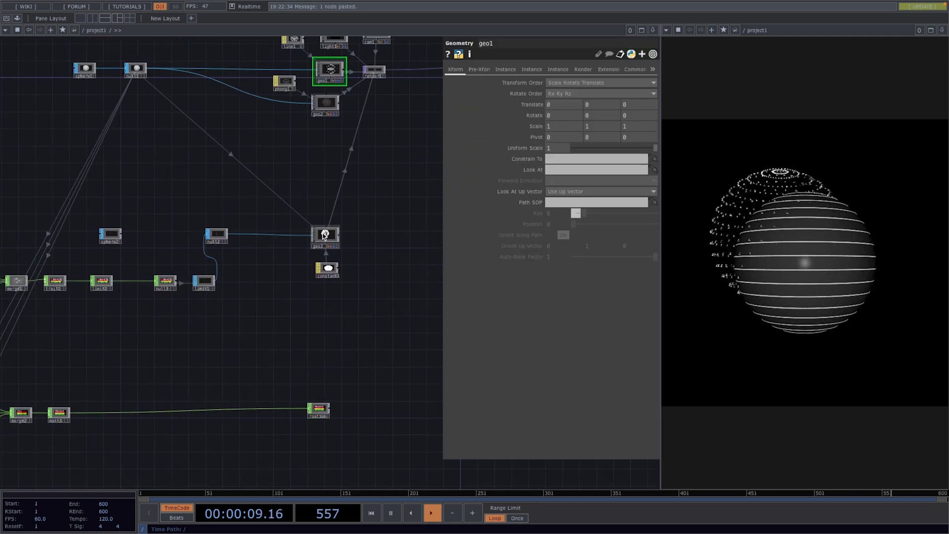
scroll(328, 69, up, 3)
scroll(324, 234, up, 1)
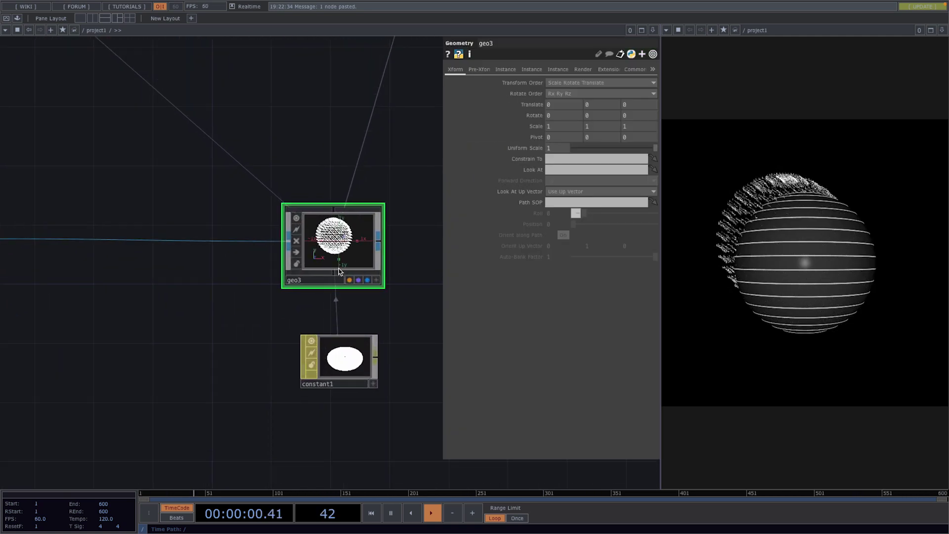
click(505, 69)
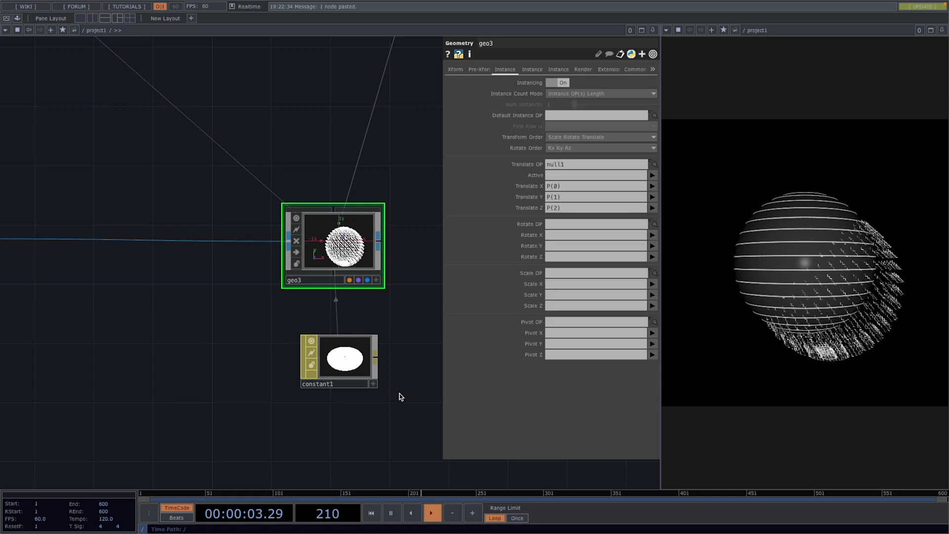
drag(403, 392, 412, 294)
scroll(358, 331, down, 3)
drag(333, 404, 306, 176)
drag(321, 327, 593, 224)
Map the rx, ry and rz channels to Rotate X, Rotate Y and Rotate Z of geo3's instances
click(654, 235)
click(654, 243)
click(652, 245)
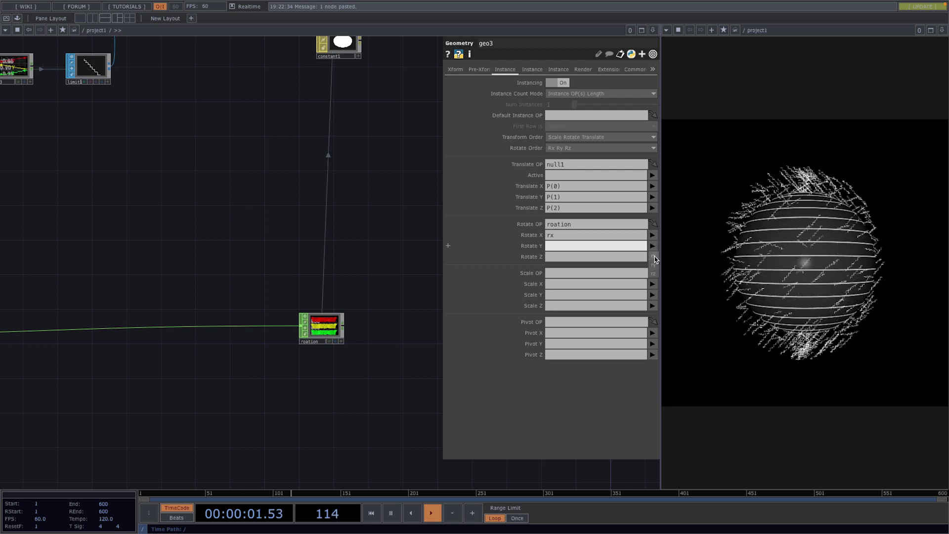
click(653, 257)
click(656, 260)
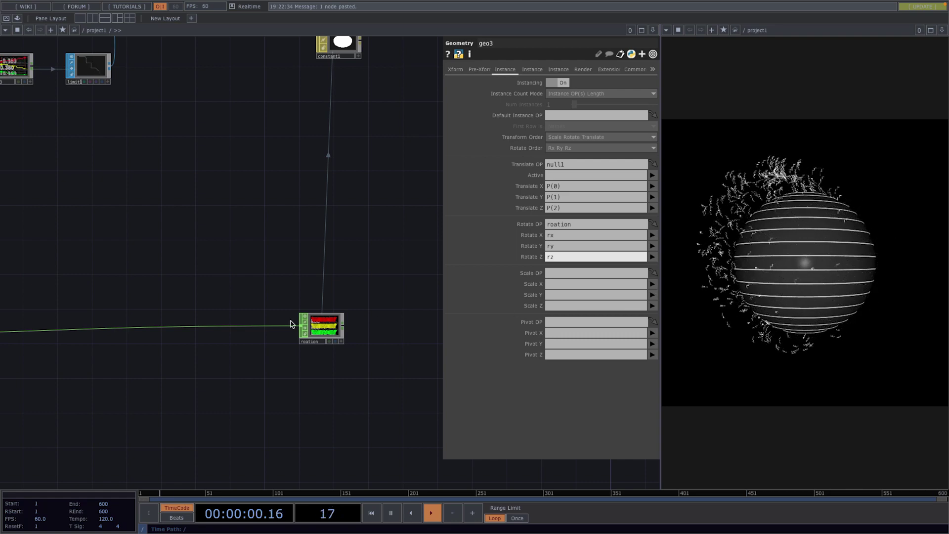
Add a Grid SOP below the three Noise CHOPs
scroll(252, 312, down, 6)
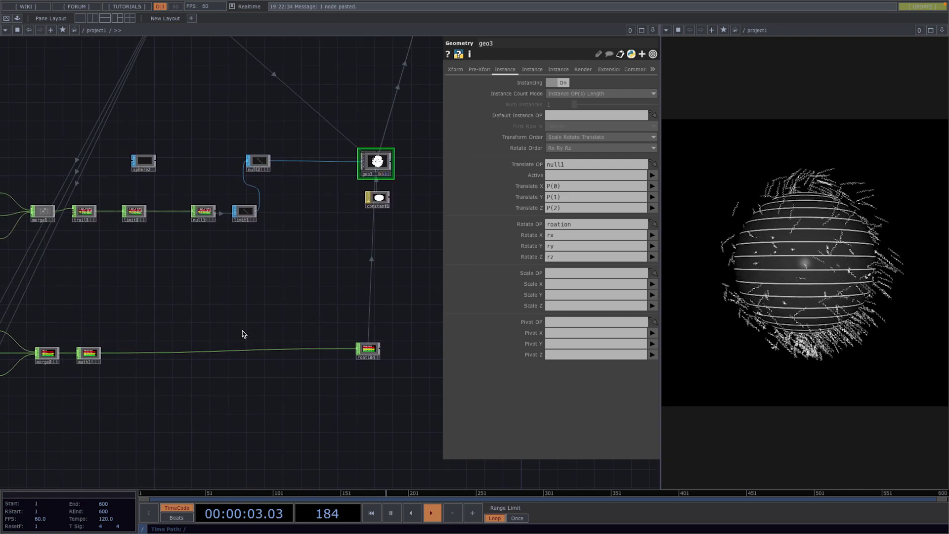
drag(164, 308, 174, 256)
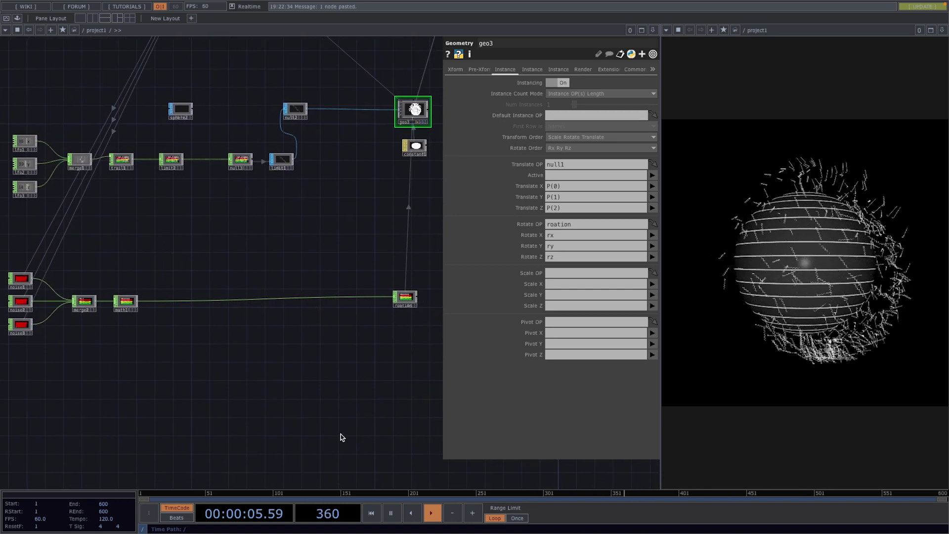
key(p)
scroll(341, 434, down, 2)
drag(354, 448, 381, 475)
drag(378, 297, 395, 206)
drag(233, 323, 260, 255)
scroll(127, 312, up, 2)
key(Tab)
text(grid)
click(90, 326)
click(140, 309)
Append a Null SOP to the Grid SOP, leaving a wide gap between the two nodes
scroll(140, 309, up, 2)
key(Tab)
text(nu)
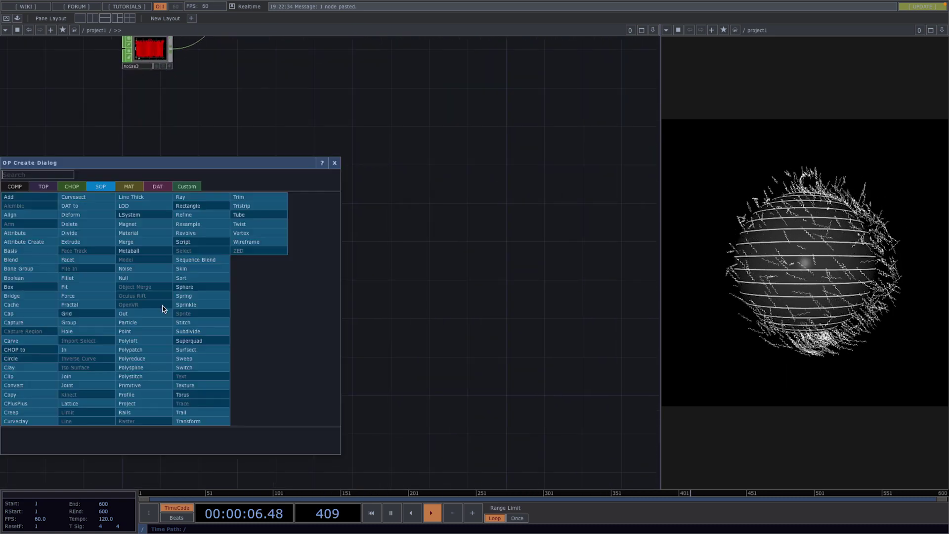
click(149, 278)
click(591, 313)
scroll(505, 339, down, 2)
drag(506, 339, 315, 336)
scroll(315, 336, down, 1)
drag(382, 318, 493, 316)
Append a Geometry COMP to the grid's Null SOP
key(Tab)
text(geo)
click(339, 196)
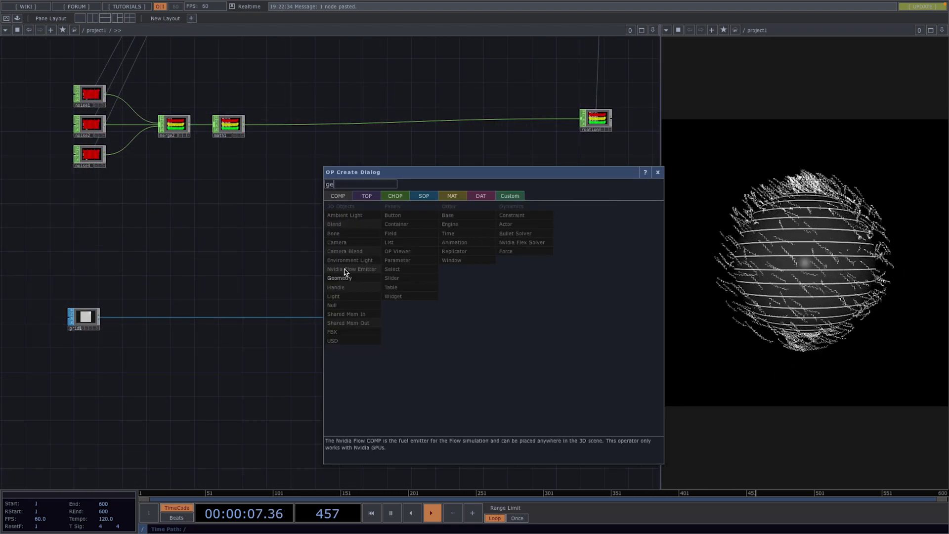
click(345, 277)
click(652, 300)
drag(555, 355, 450, 356)
drag(371, 328, 448, 335)
Insert a Transform SOP between the Grid and its Null SOP and set its uniform scale to about 4.24
right_click(403, 320)
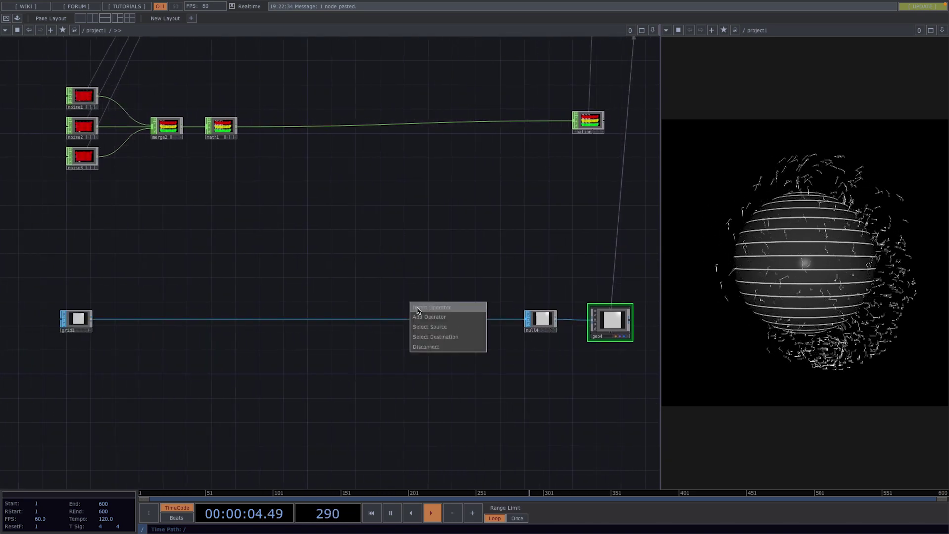
click(420, 307)
text(tr)
click(447, 423)
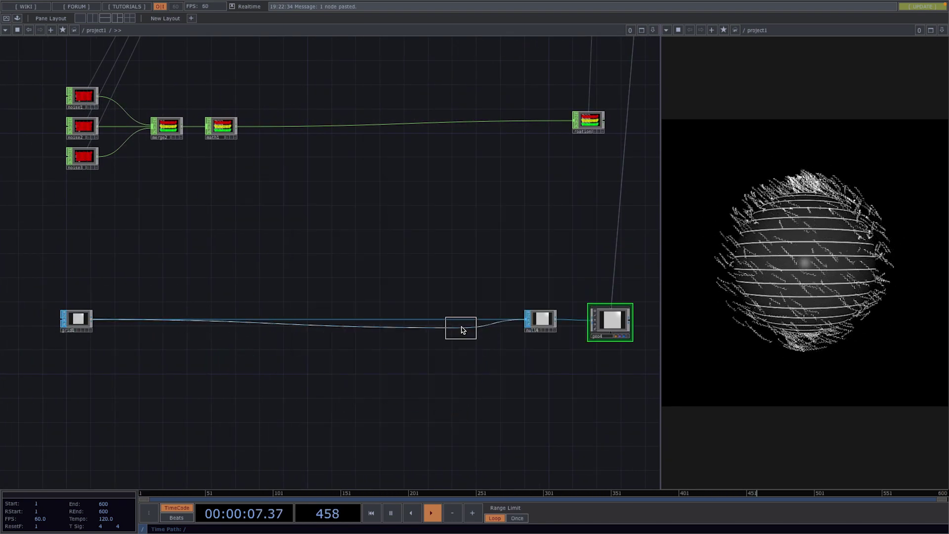
click(460, 320)
key(p)
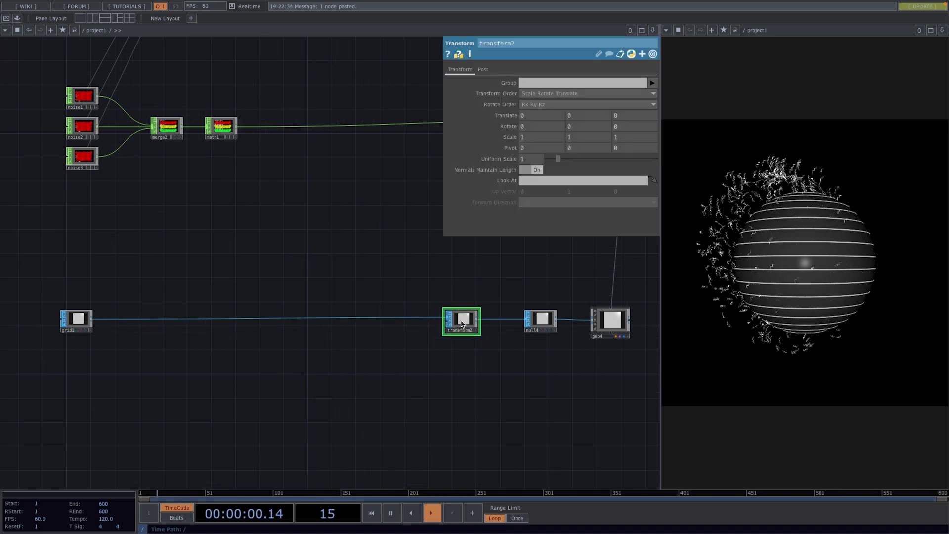
drag(559, 158, 593, 161)
drag(482, 381, 405, 384)
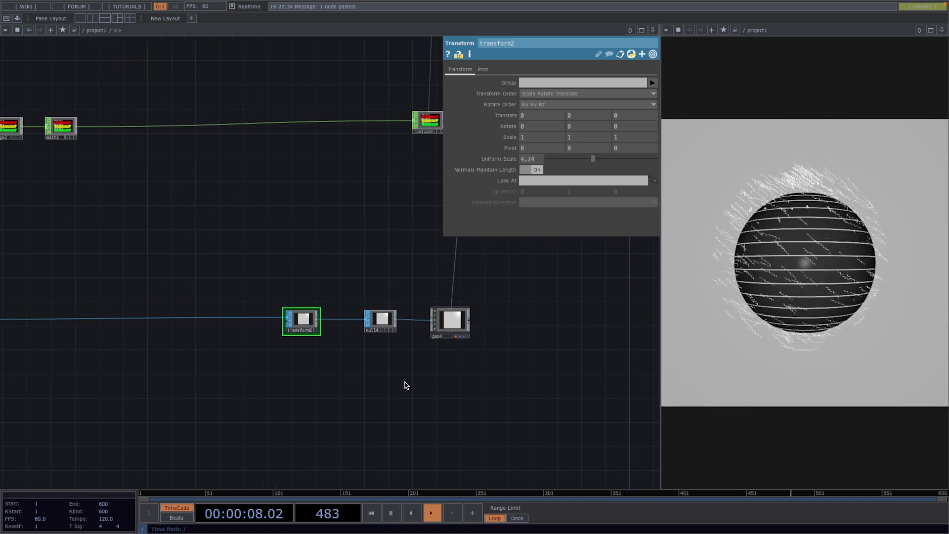
Add a Line MAT below the grid's Geometry COMP and assign it as that geometry's material
key(Tab)
click(365, 262)
text(lin)
click(271, 310)
click(460, 368)
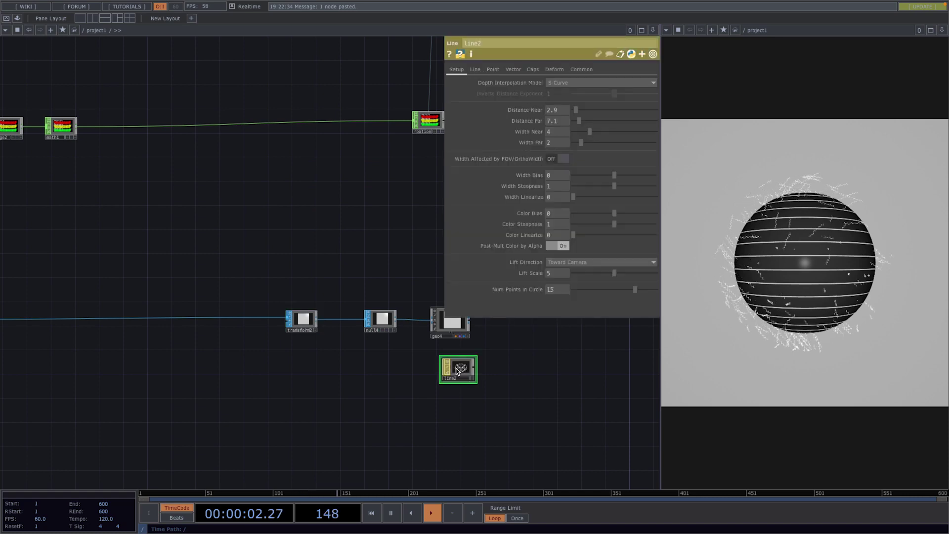
drag(459, 368, 450, 335)
click(451, 319)
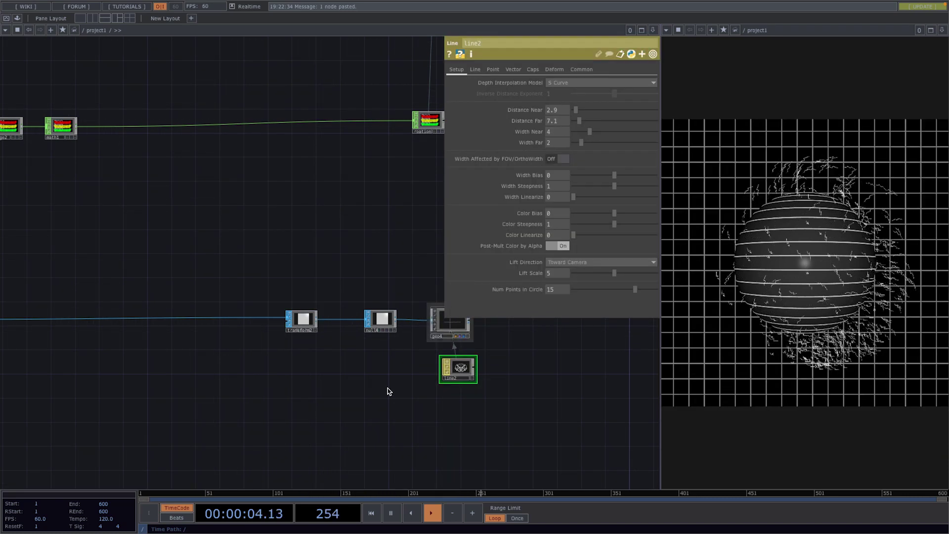
key(h)
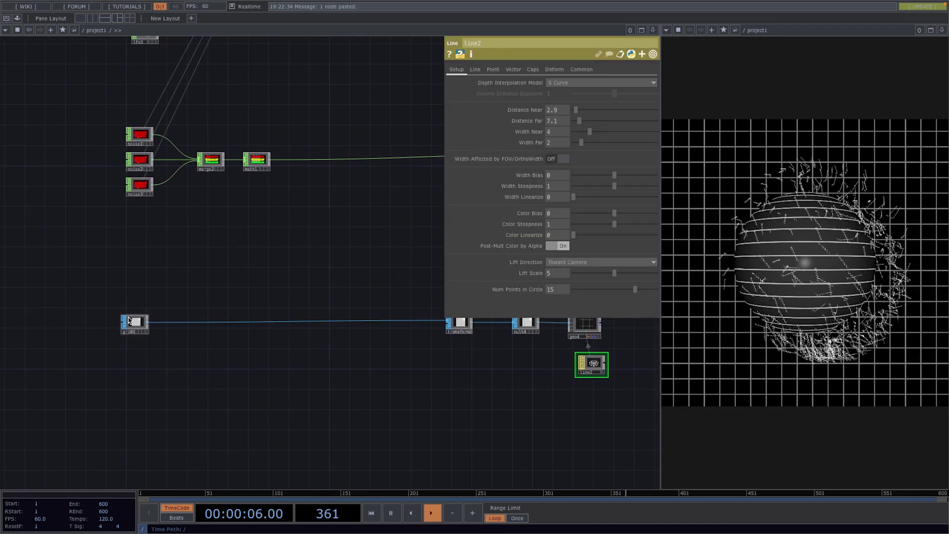
Change the Grid SOP's primitive type and connectivity so the grid is drawn only as parallel rows of lines
click(134, 322)
scroll(133, 321, up, 3)
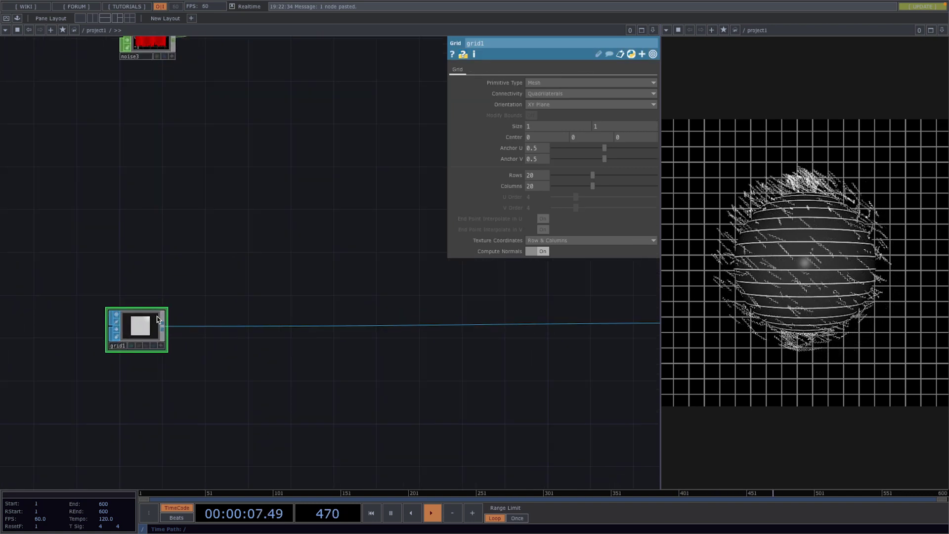
click(547, 83)
click(543, 111)
click(570, 94)
click(540, 105)
Set the grid's Transform SOP to translate Z -1, rotate 24, 0, -45 and scale 1.9, 2.3, 1
drag(567, 386, 173, 398)
click(521, 346)
drag(603, 269, 473, 282)
mouse_move(622, 109)
middle_down()
mouse_move(631, 115)
mouse_move(608, 106)
middle_up()
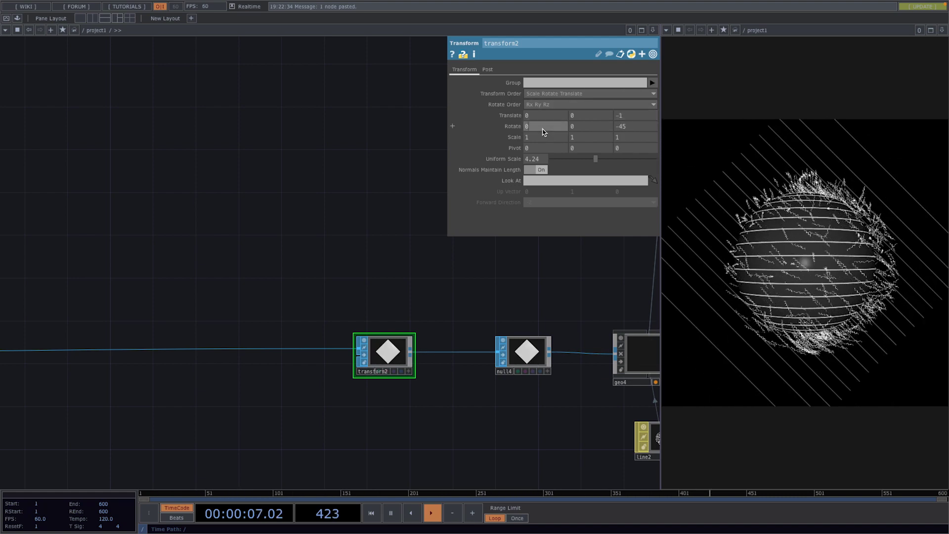
middle_drag(543, 107, 546, 110)
scroll(436, 277, down, 2)
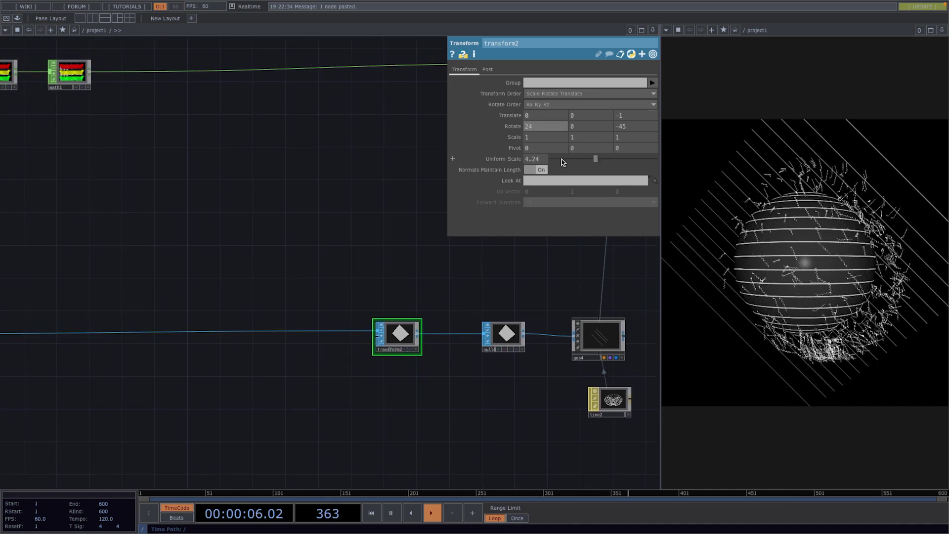
middle_drag(555, 143, 585, 122)
Increase the Grid SOP's number of rows to pack the diagonal lines more tightly
scroll(379, 306, down, 3)
drag(247, 364, 497, 311)
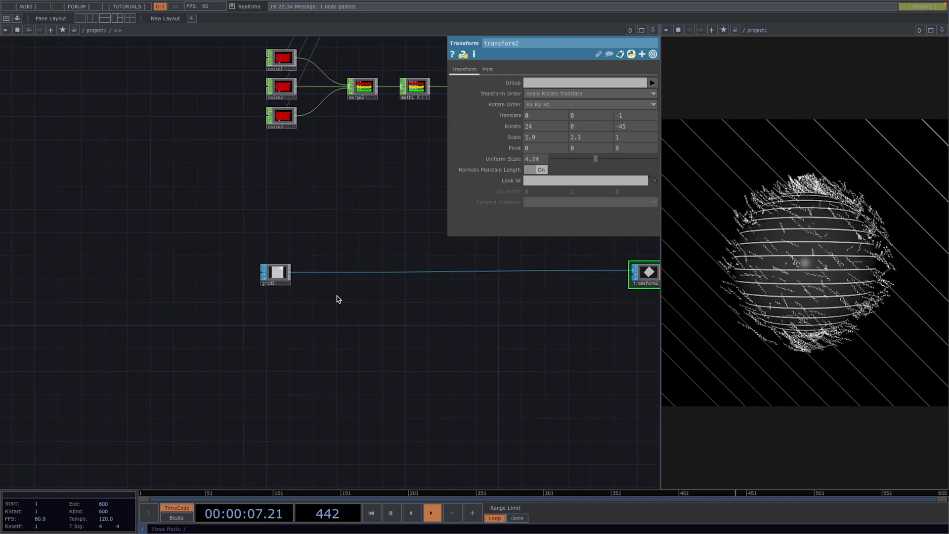
click(283, 272)
drag(376, 364, 217, 386)
drag(592, 175, 710, 172)
Set the Y scale of the grid's Transform SOP to 2.7
drag(467, 343, 340, 371)
click(372, 326)
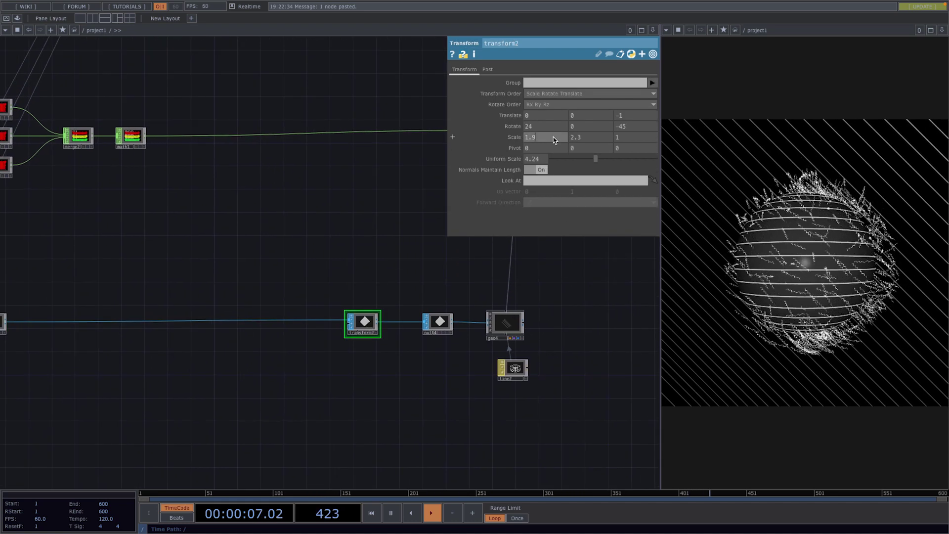
middle_drag(553, 137, 581, 136)
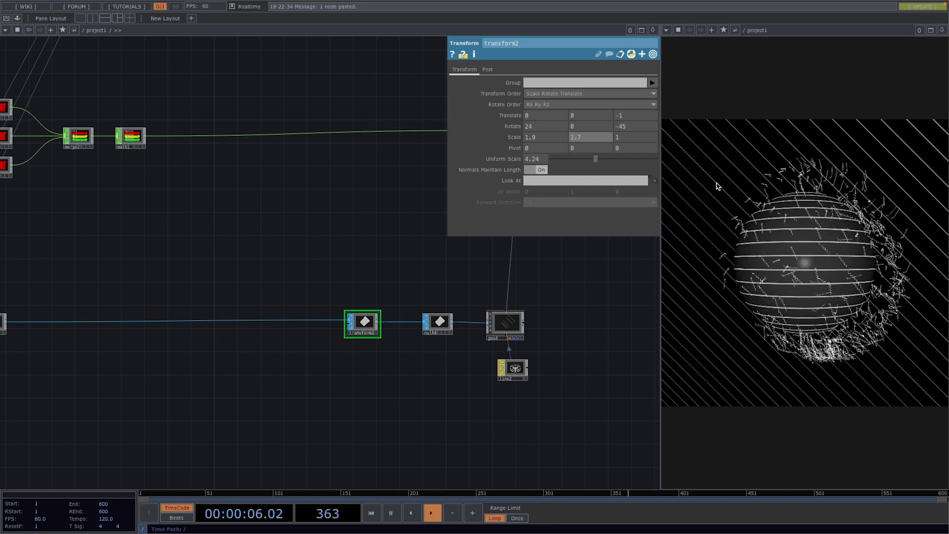
Darken the grid's Line MAT to a near color of about 0.341 grey and a far color of 0.216 grey
click(512, 377)
click(478, 69)
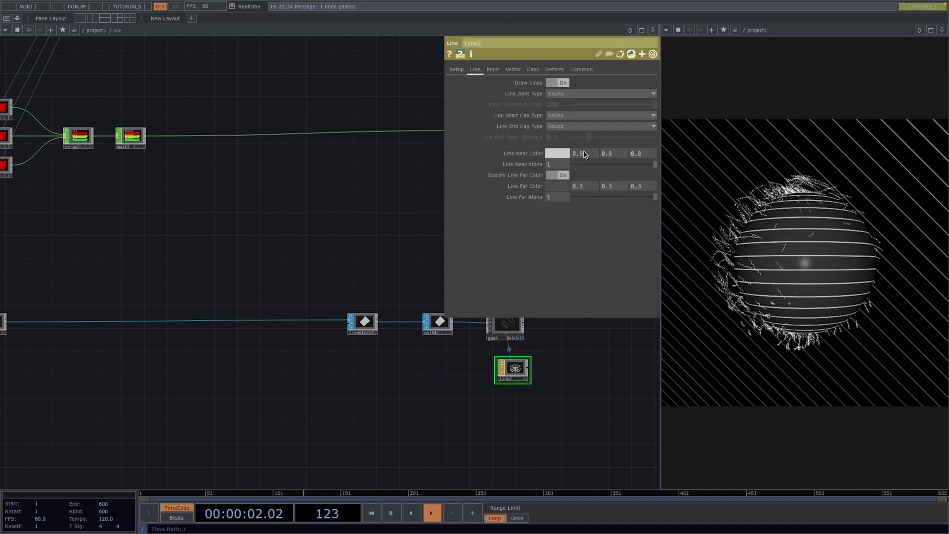
click(557, 153)
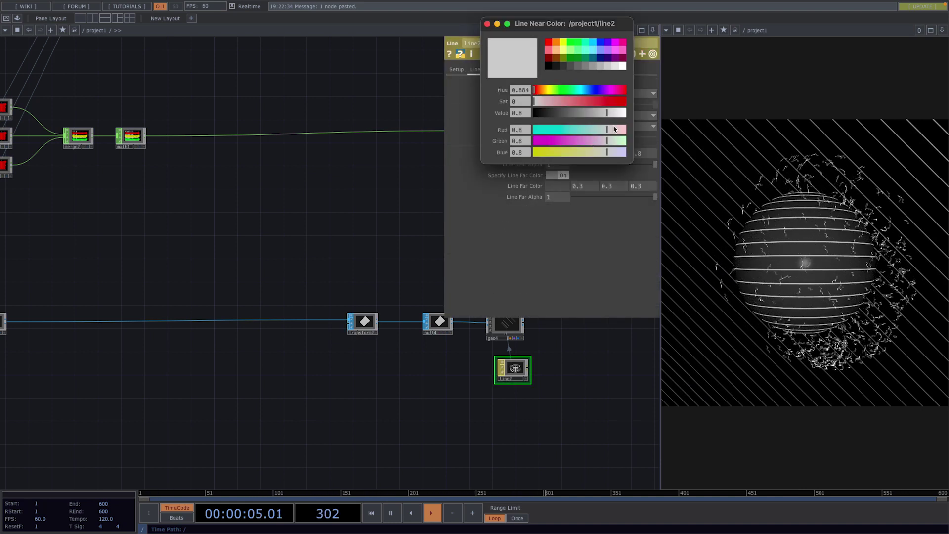
drag(608, 113, 553, 113)
click(554, 186)
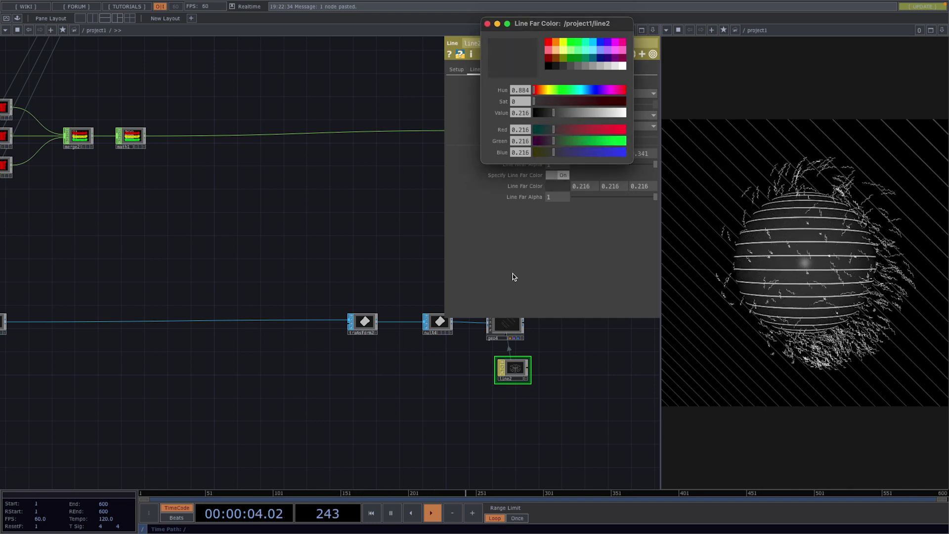
click(556, 367)
key(p)
Select the whole grid chain and move it further down to free space beneath the noise network
drag(542, 307, 441, 402)
scroll(499, 351, down, 2)
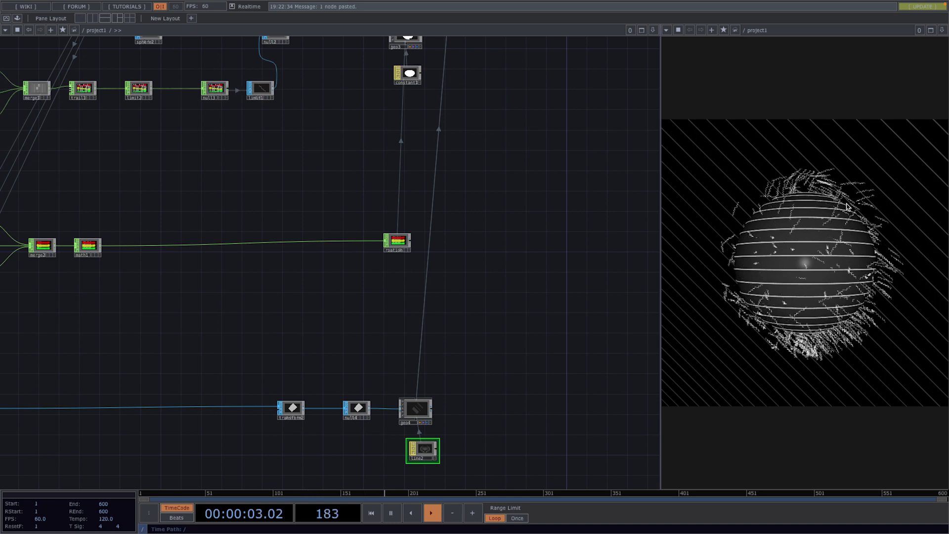
scroll(511, 321, down, 2)
drag(506, 345, 518, 182)
right_drag(93, 207, 508, 318)
drag(448, 252, 448, 360)
Add a Noise TOP below the three Noise CHOPs
drag(436, 291, 499, 378)
scroll(201, 343, up, 2)
key(Tab)
text(noise)
key(Return)
click(169, 328)
scroll(169, 327, up, 2)
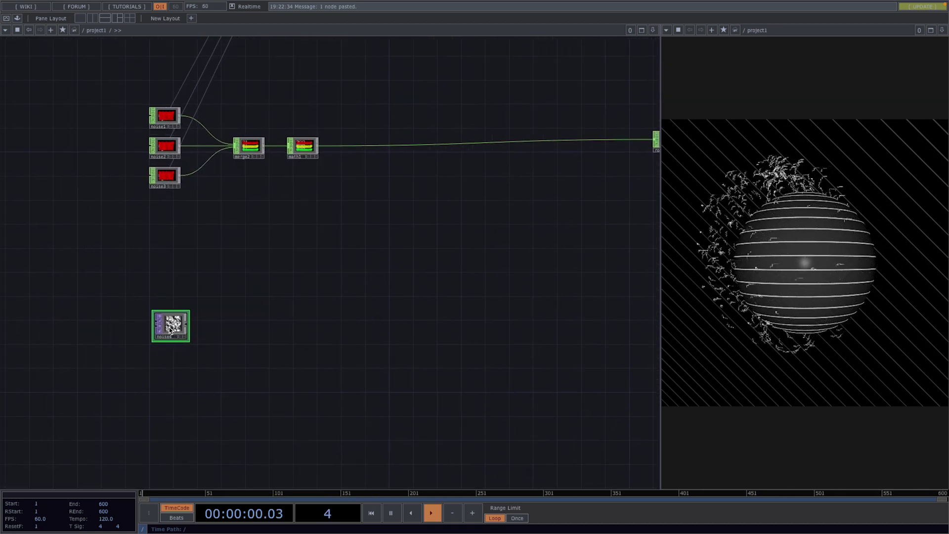
Set the Noise TOP's resolution to 820 by 1, driving the width with an expression referencing the sphere's Null SOP
key(p)
drag(236, 292, 206, 444)
scroll(211, 406, down, 2)
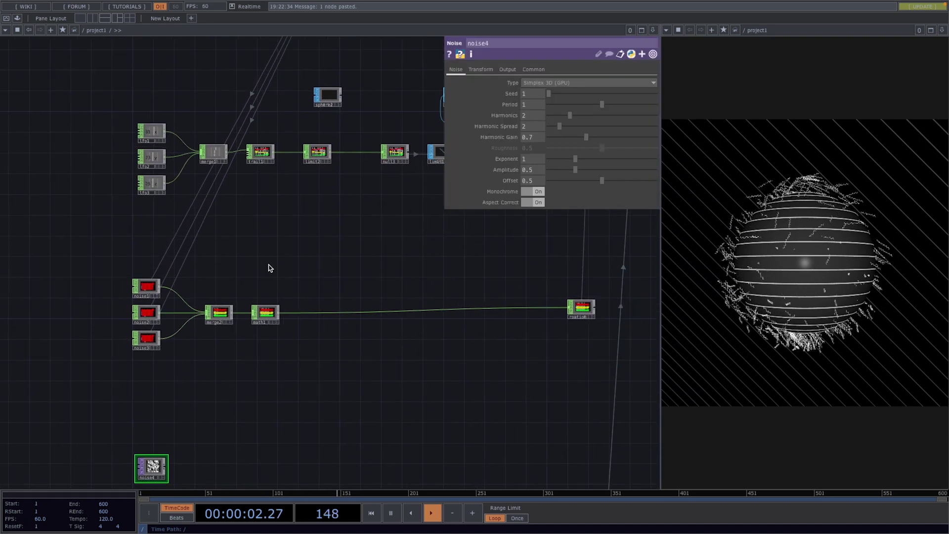
drag(277, 330, 288, 452)
scroll(390, 159, down, 2)
drag(390, 160, 394, 182)
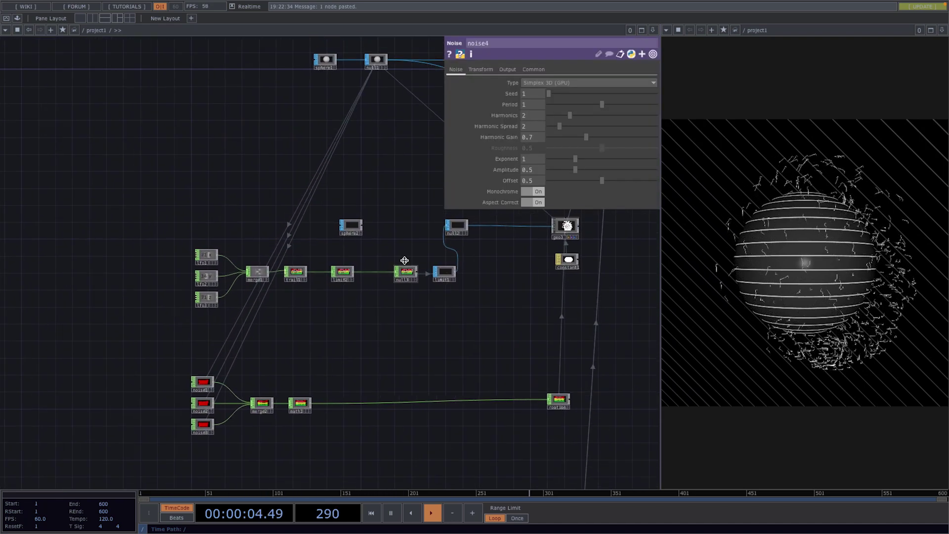
middle_drag(394, 183, 394, 190)
drag(365, 326, 337, 133)
scroll(195, 382, up, 4)
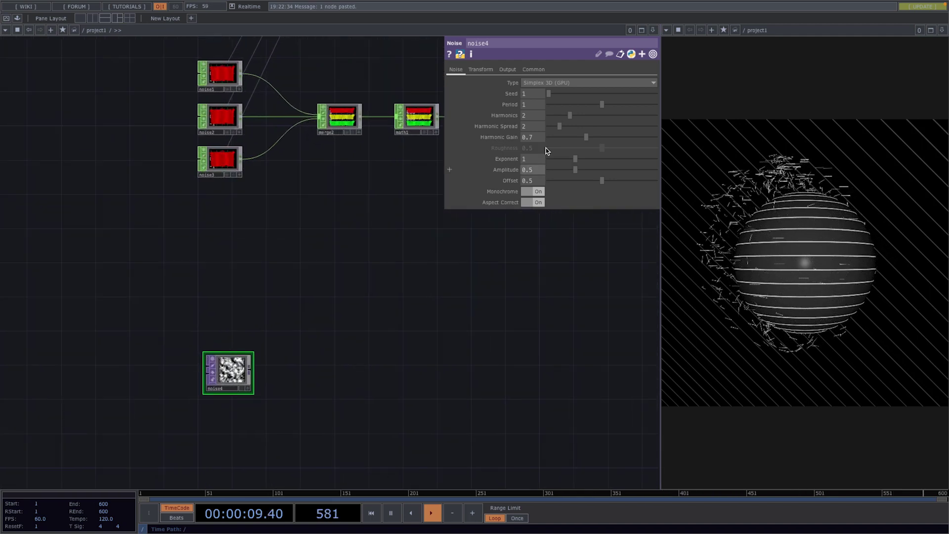
click(507, 70)
click(534, 69)
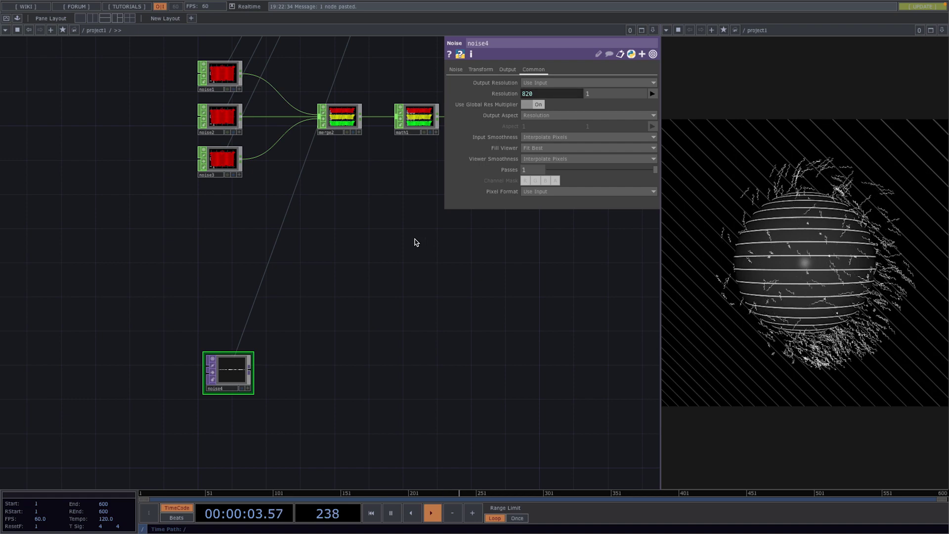
Turn off Monochrome on the Noise TOP and connect a new Null TOP to its output
click(463, 71)
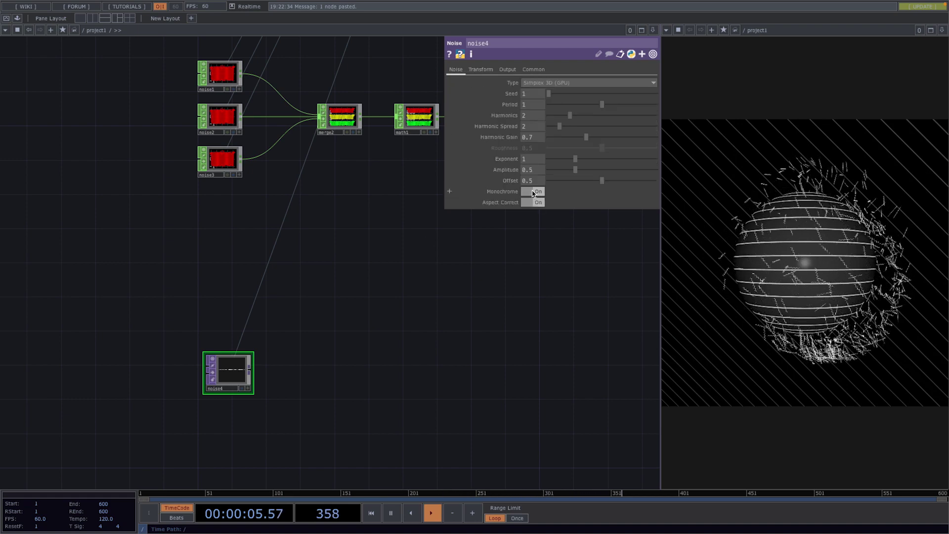
scroll(385, 311, down, 2)
right_click(280, 362)
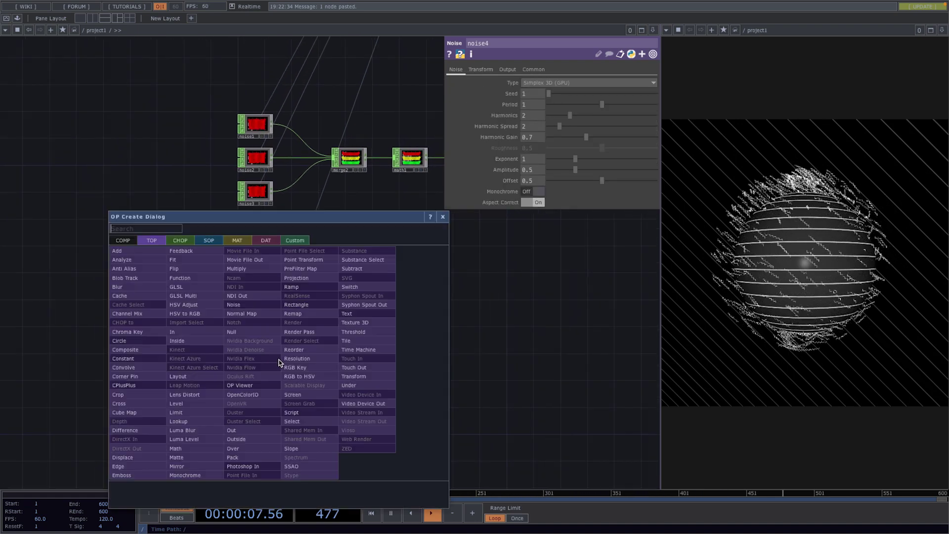
text(nul)
click(262, 332)
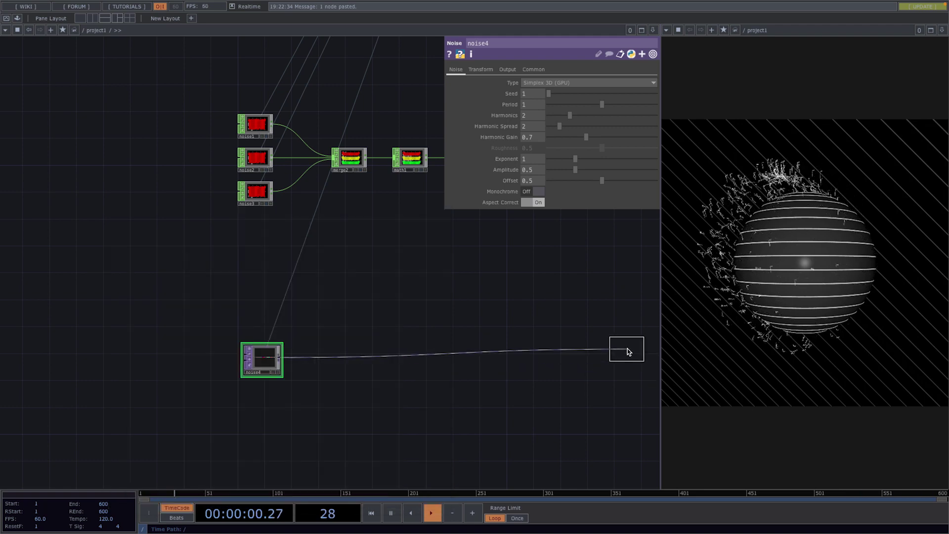
click(625, 354)
Rename the new Null TOP to color and align it beneath the rotation Null CHOP
drag(514, 381, 209, 369)
drag(312, 340, 537, 339)
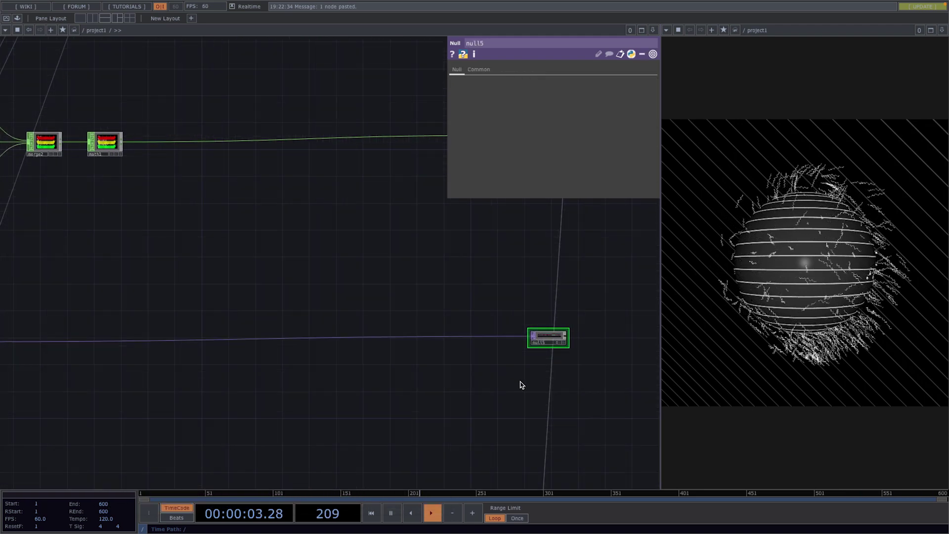
drag(516, 381, 314, 391)
drag(360, 348, 317, 348)
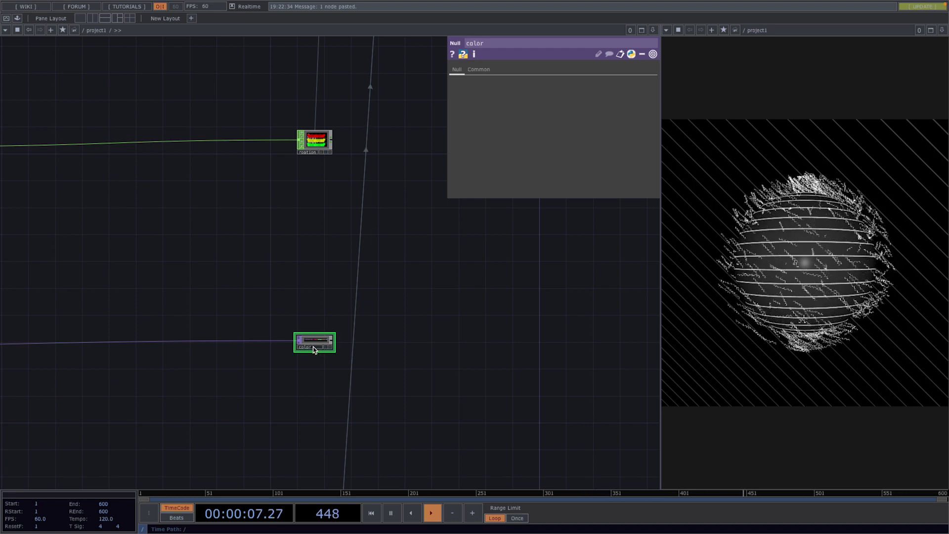
Use the color null as geo3's instance Color OP, mapping r, g and b to the R, G and B parameters
scroll(313, 348, down, 5)
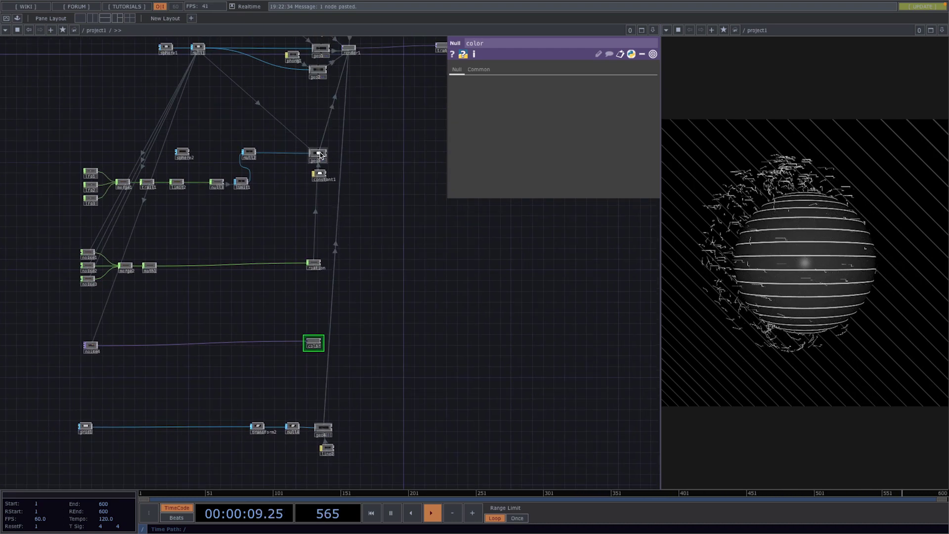
click(318, 154)
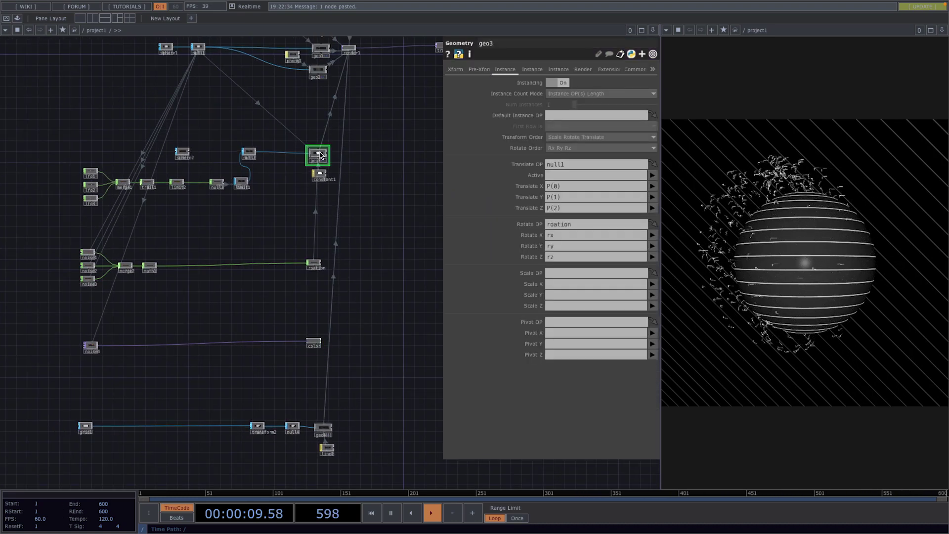
click(532, 69)
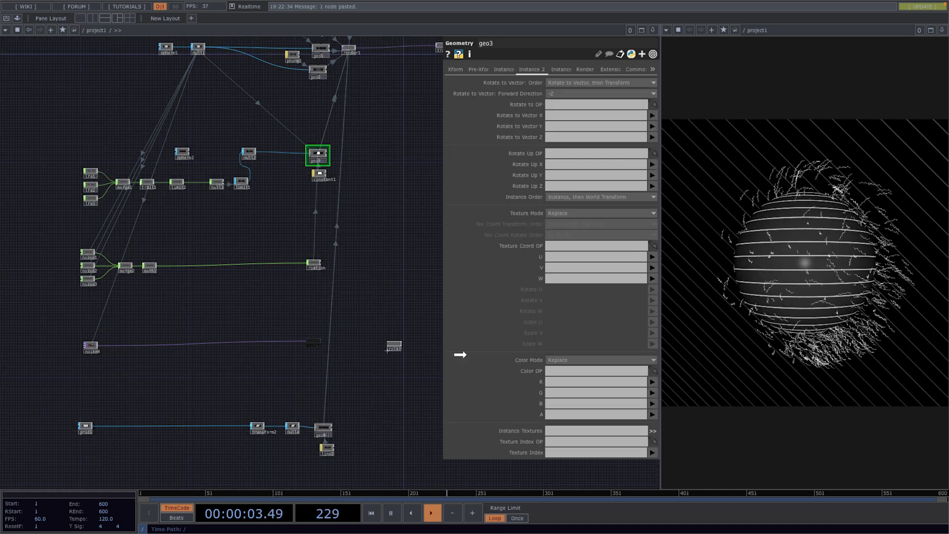
drag(518, 367, 549, 371)
click(549, 389)
text(g)
key(Tab)
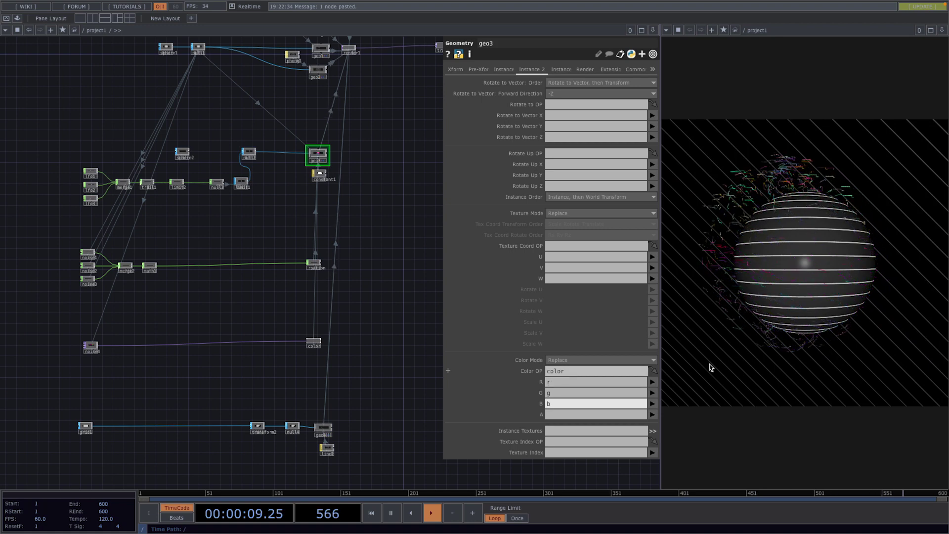
Set the Noise TOP's harmonics to 0 and its period to 2
scroll(176, 336, up, 8)
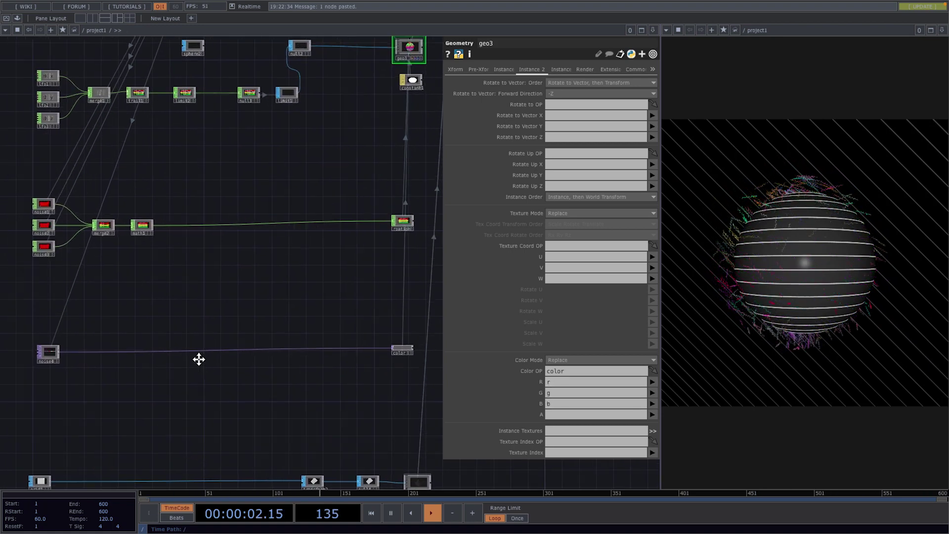
click(175, 343)
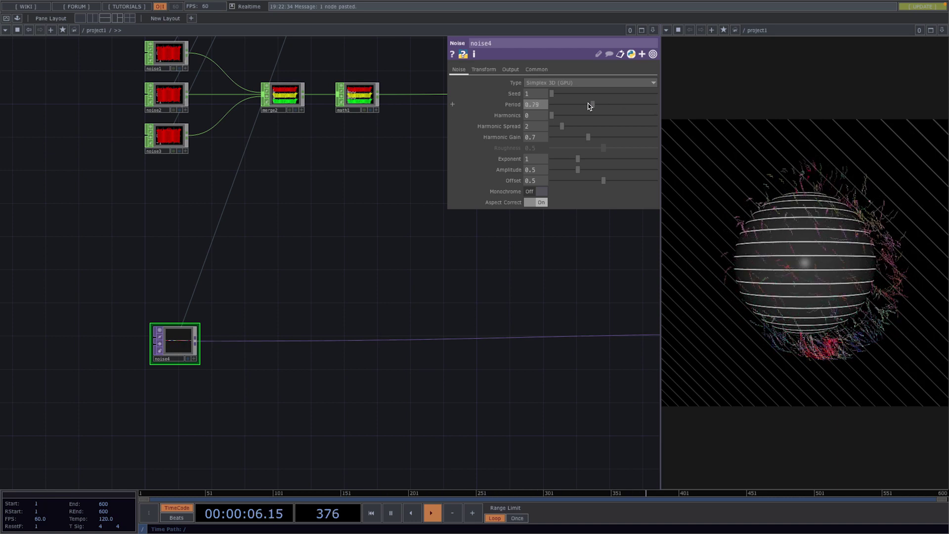
drag(583, 106, 546, 105)
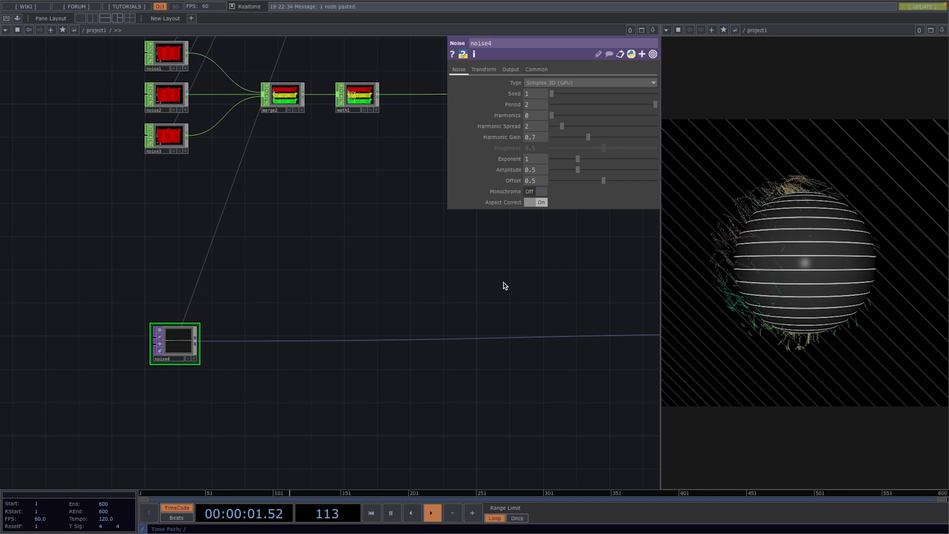
Enable blending on the inner sphere's Phong MAT and lower its front alpha to about 0.506
drag(504, 285, 265, 412)
scroll(328, 402, down, 5)
drag(319, 302, 223, 397)
drag(292, 190, 286, 288)
click(270, 165)
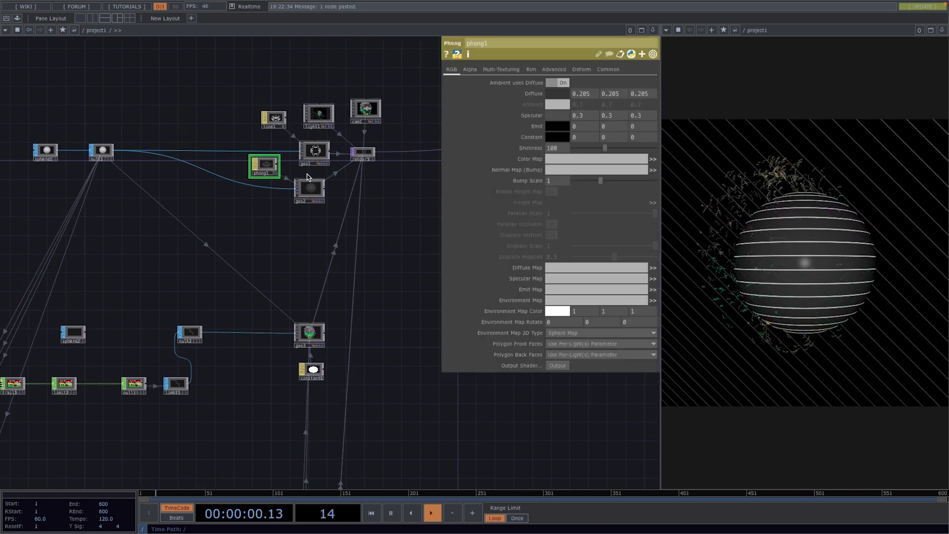
scroll(212, 195, up, 3)
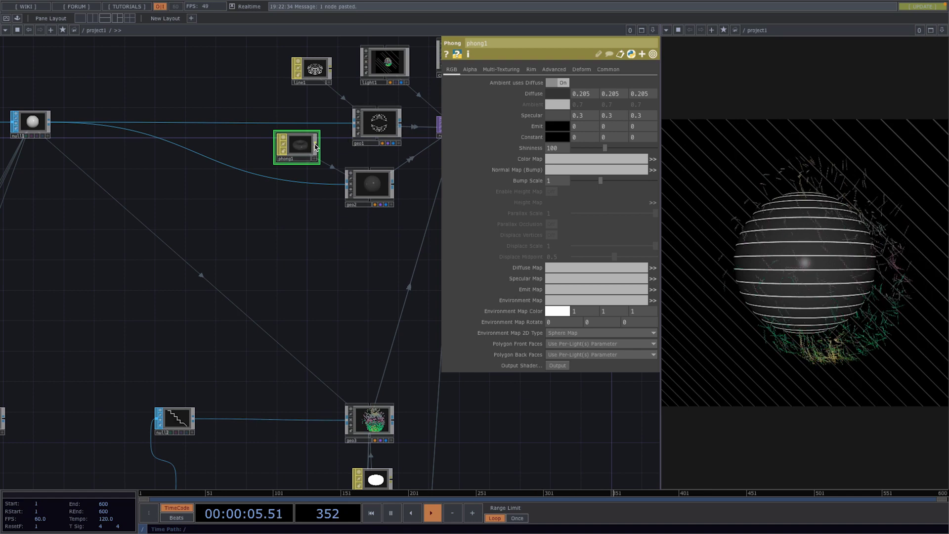
click(610, 69)
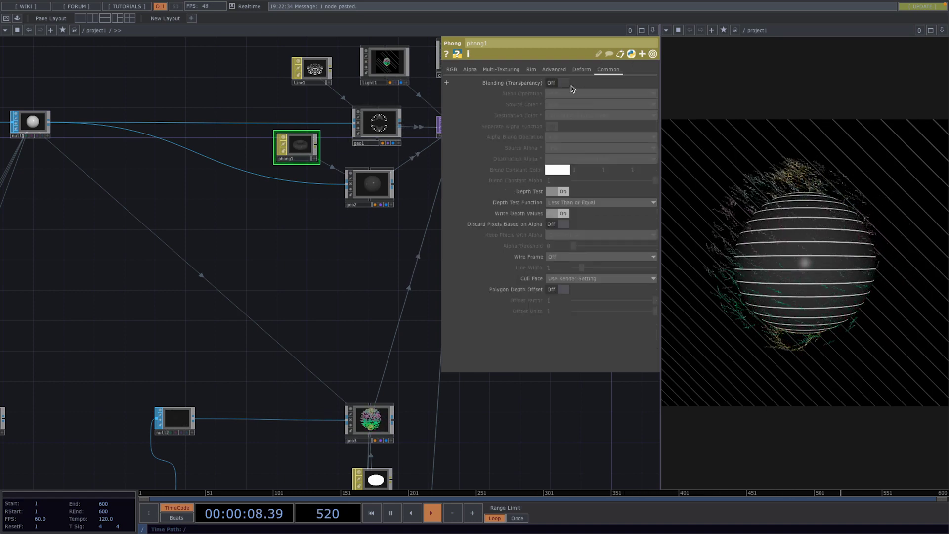
click(563, 83)
click(470, 70)
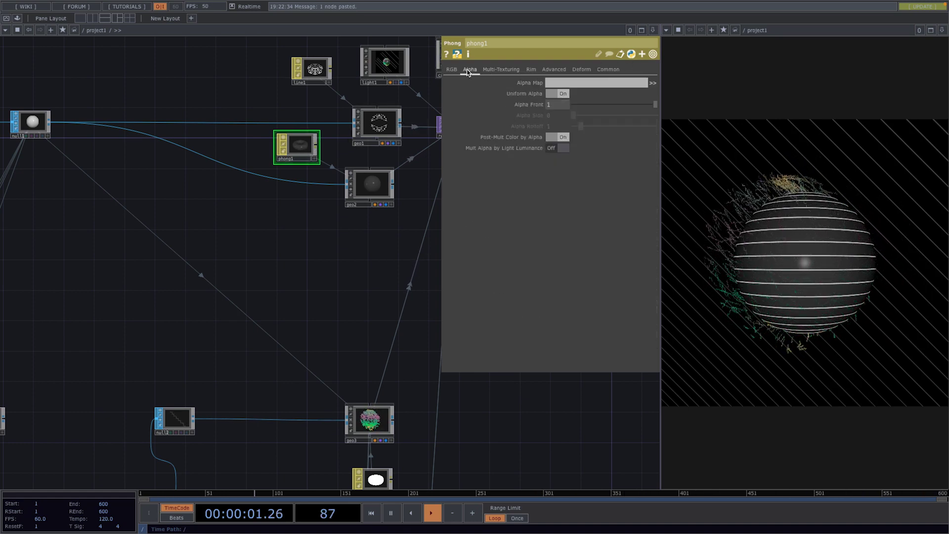
drag(633, 104, 598, 106)
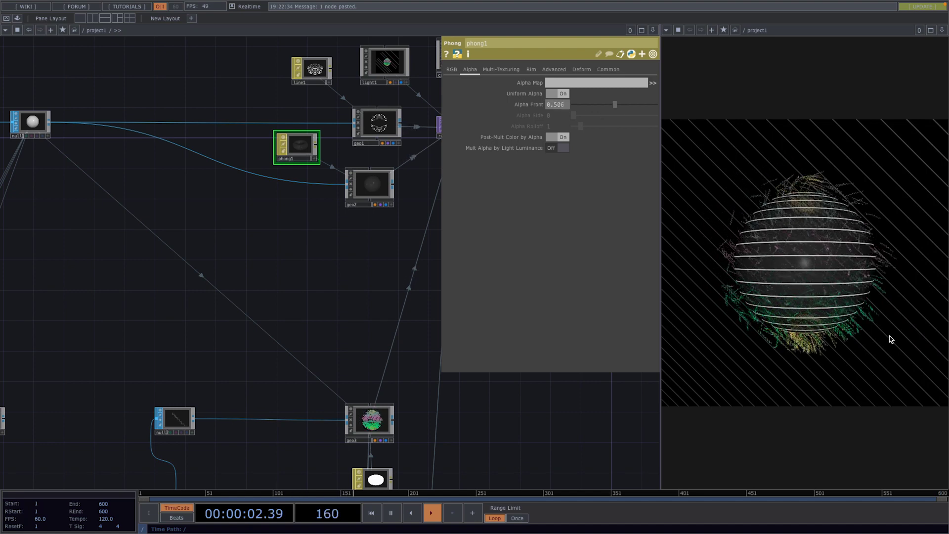
Drive the Y rotation of the instanced trails geometry geo3 with a time-based expression
drag(318, 284, 221, 278)
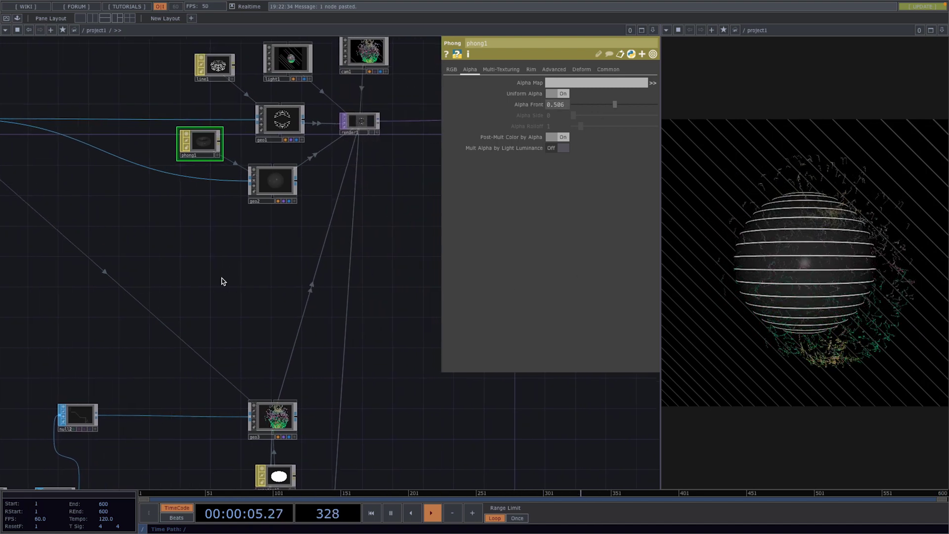
scroll(220, 276, down, 1)
click(276, 135)
scroll(275, 136, up, 3)
scroll(275, 133, up, 1)
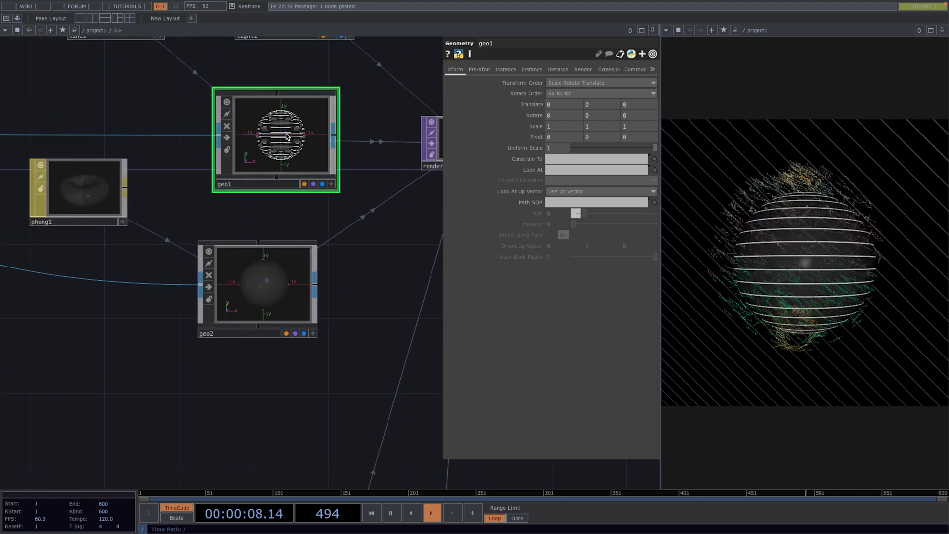
scroll(289, 151, down, 3)
drag(290, 343, 317, 222)
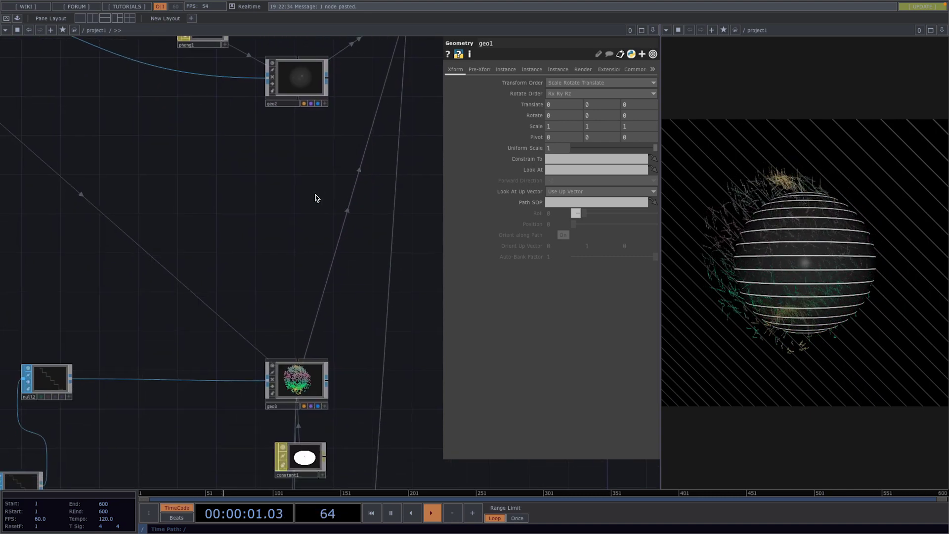
click(297, 387)
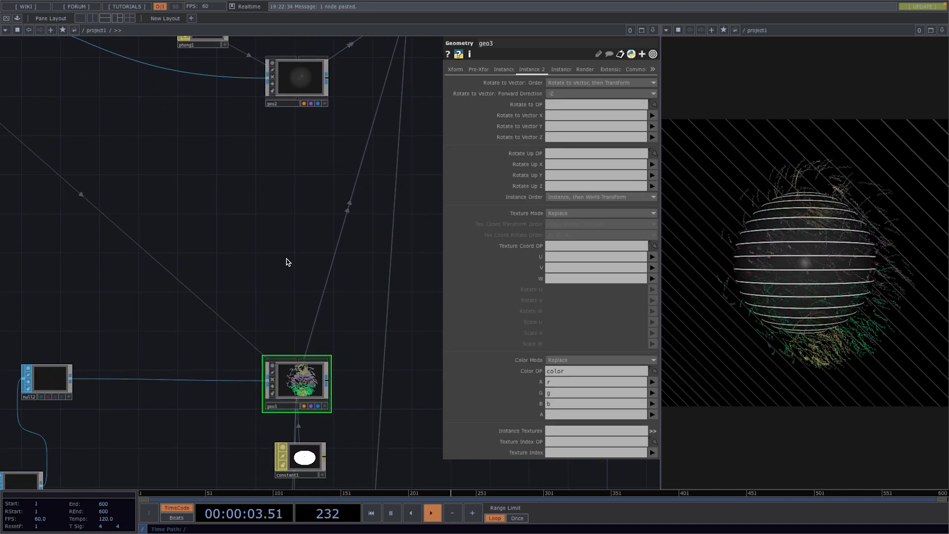
click(503, 69)
click(477, 73)
click(455, 70)
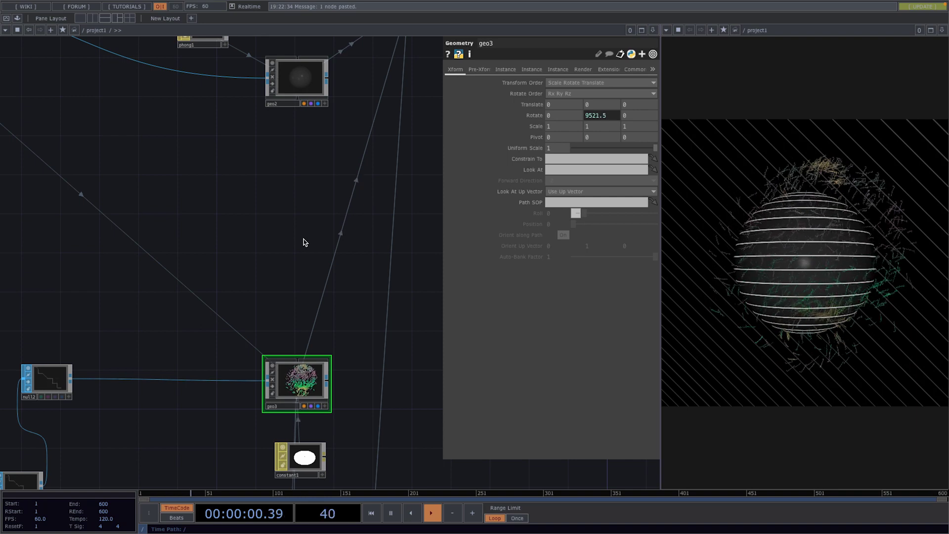
Drive the Y rotation of the line-ringed sphere geometry geo1 with a time-based expression as well
drag(303, 242, 318, 368)
scroll(318, 368, down, 2)
click(317, 172)
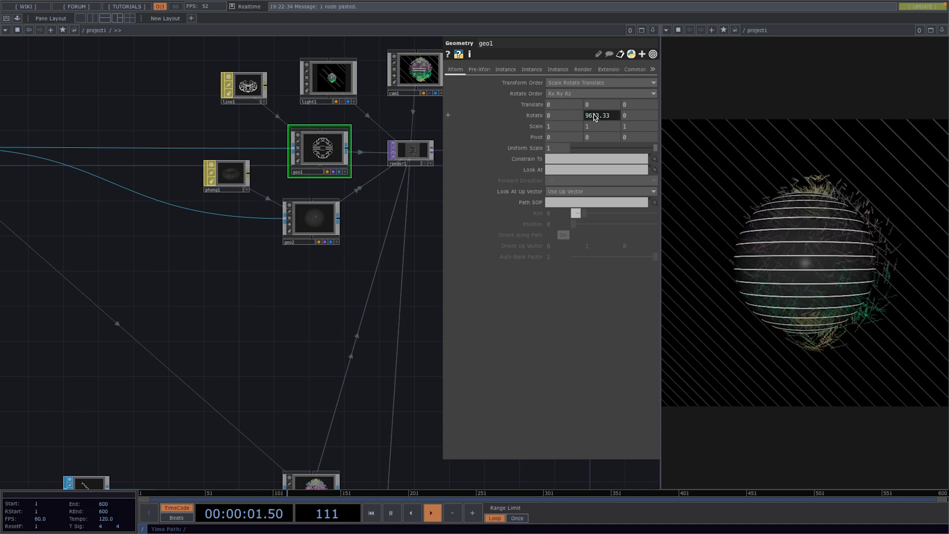
Set the Phong MAT's front alpha to about 0.663
click(227, 175)
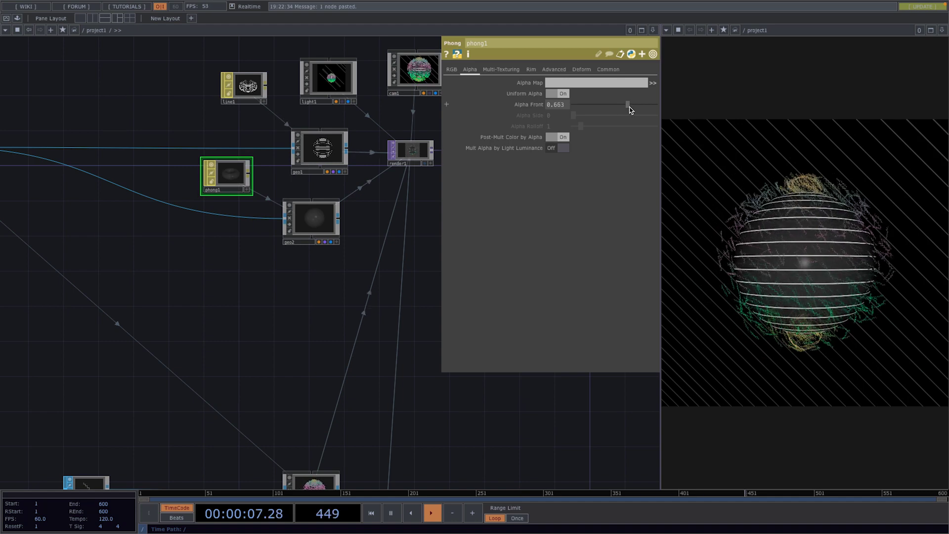
scroll(340, 345, down, 5)
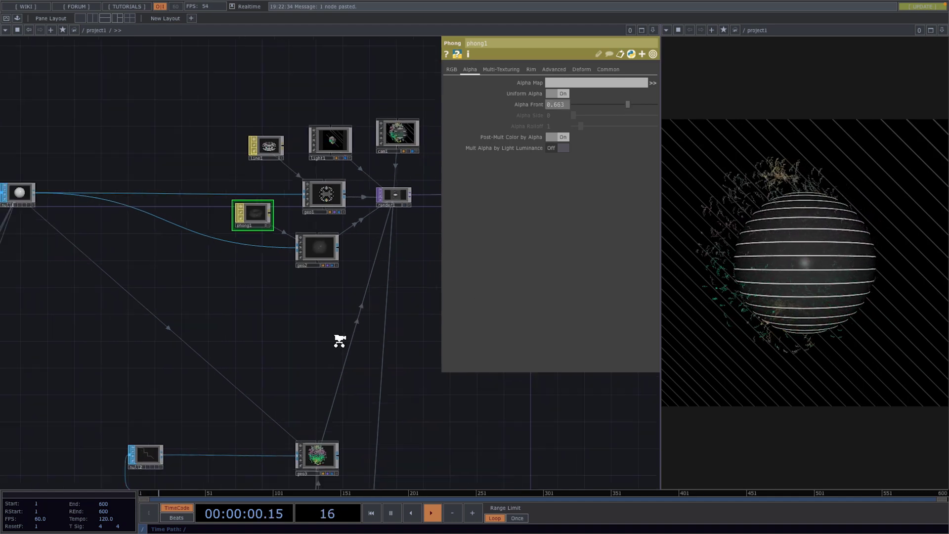
drag(403, 307, 418, 168)
drag(396, 304, 354, 283)
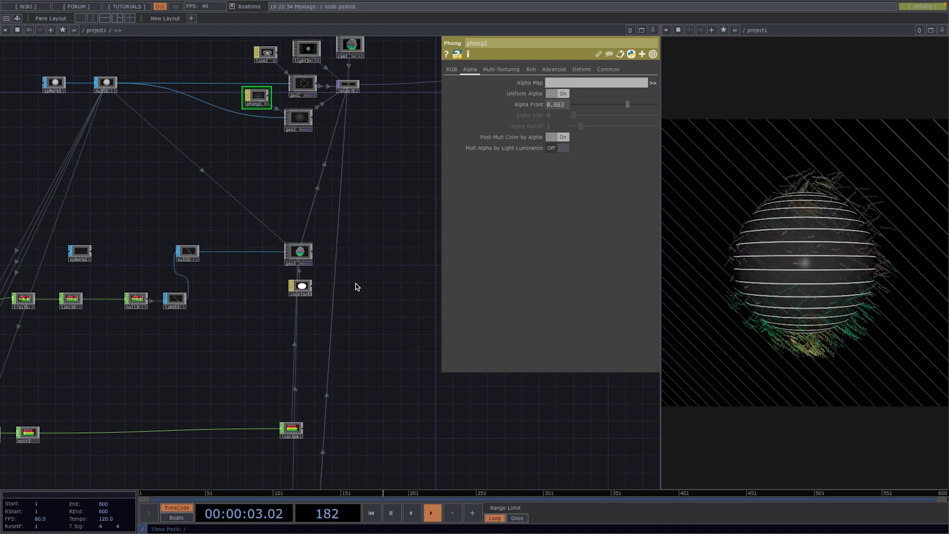
Select all nodes in the network, turn off their viewers and deselect them
scroll(354, 284, up, 5)
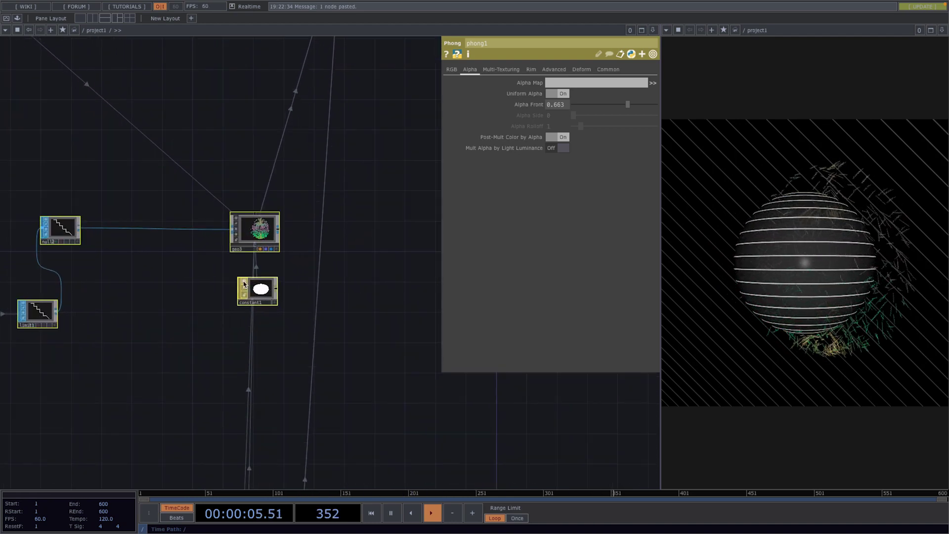
click(243, 281)
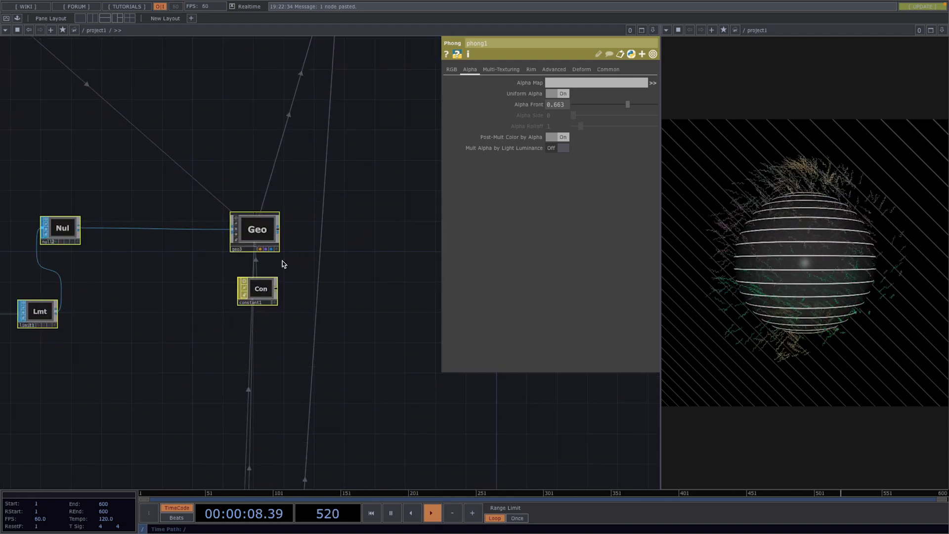
scroll(344, 237, down, 1)
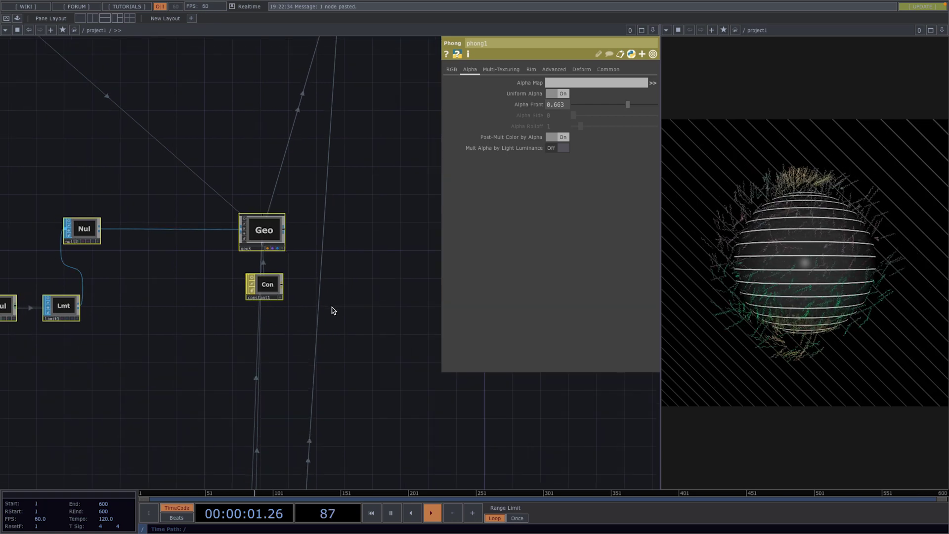
scroll(332, 309, down, 1)
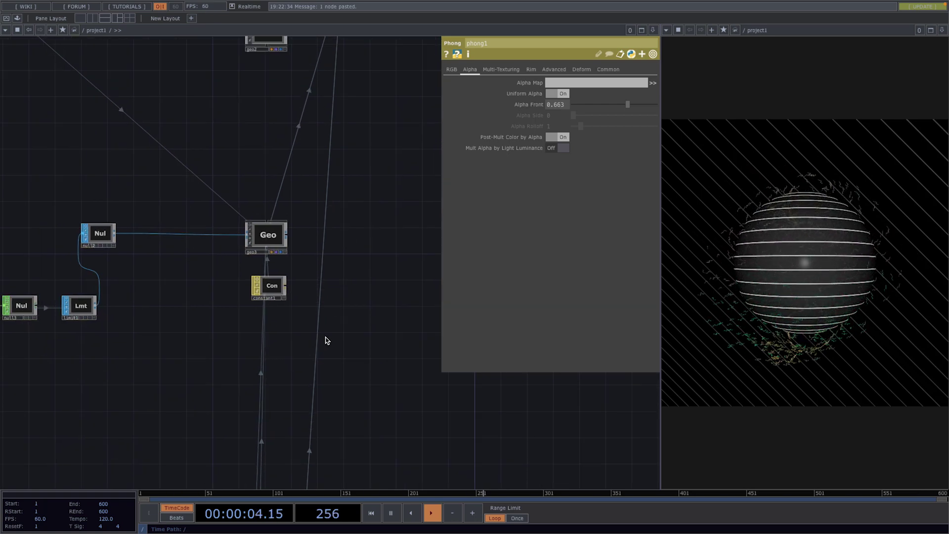
scroll(293, 334, down, 1)
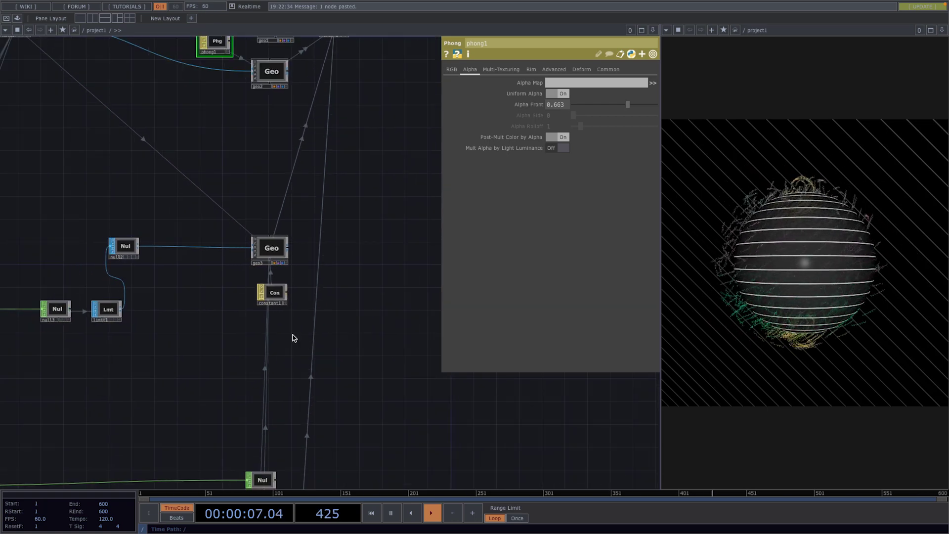
scroll(293, 334, down, 1)
drag(256, 185, 360, 215)
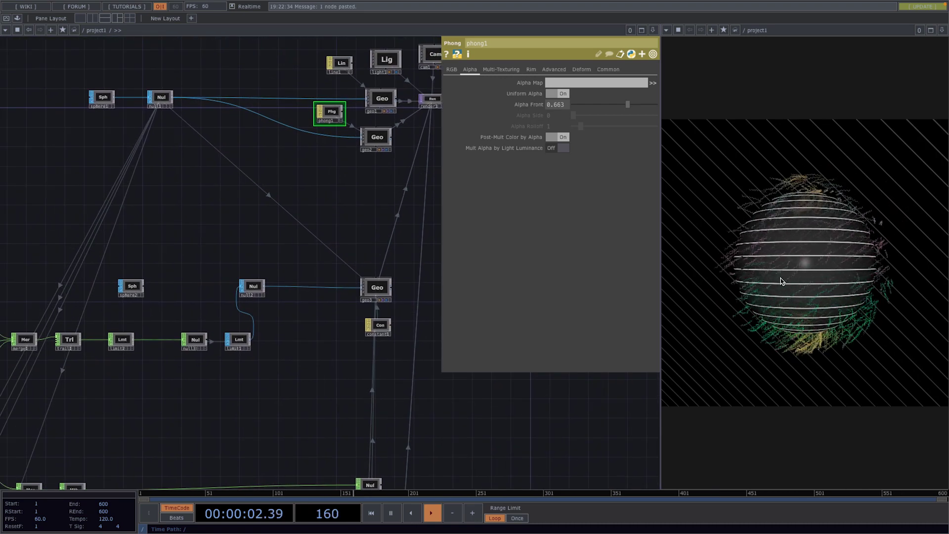
Bypass the limit2 CHOP that follows the Trail CHOP
scroll(109, 371, up, 5)
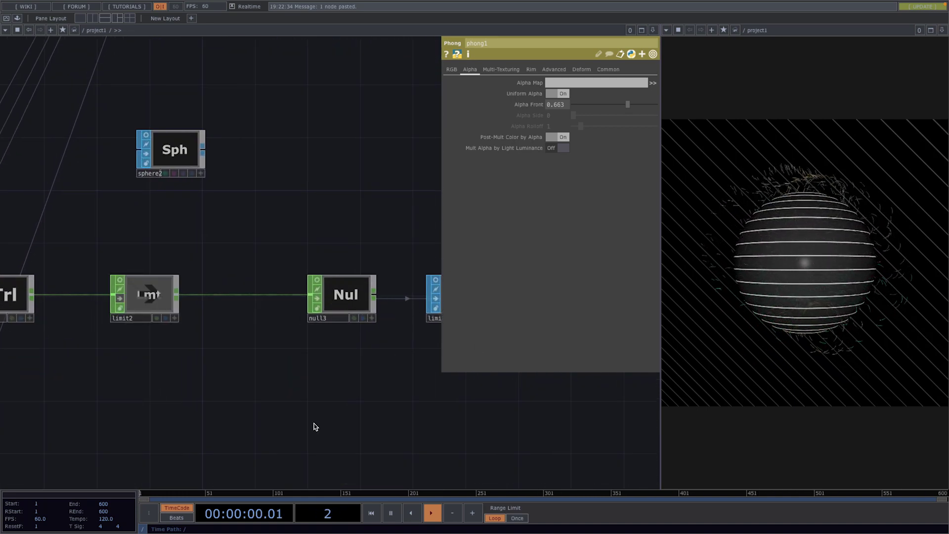
scroll(277, 396, down, 2)
drag(470, 425, 252, 402)
Move the Constant MAT from below geo3 to the free space directly to its right
scroll(252, 403, down, 3)
drag(354, 395, 234, 394)
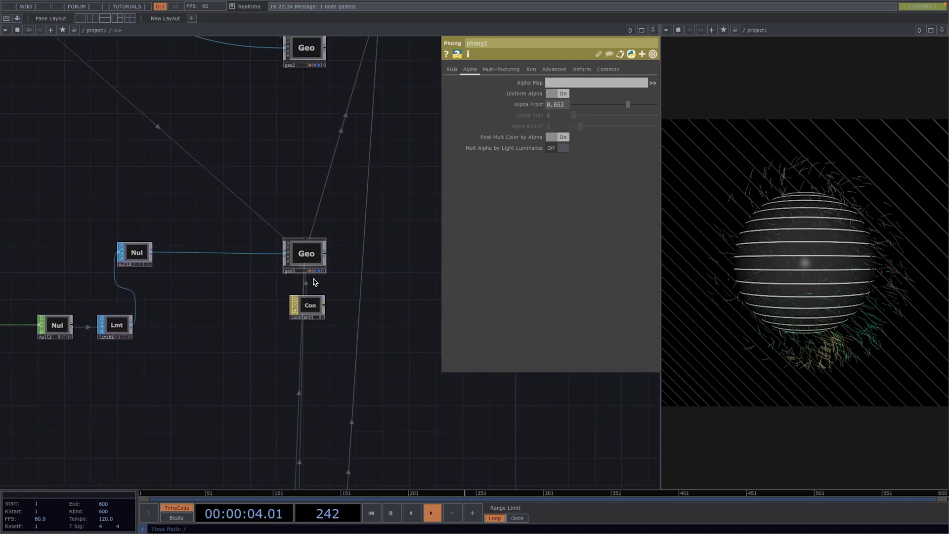
drag(312, 304, 372, 258)
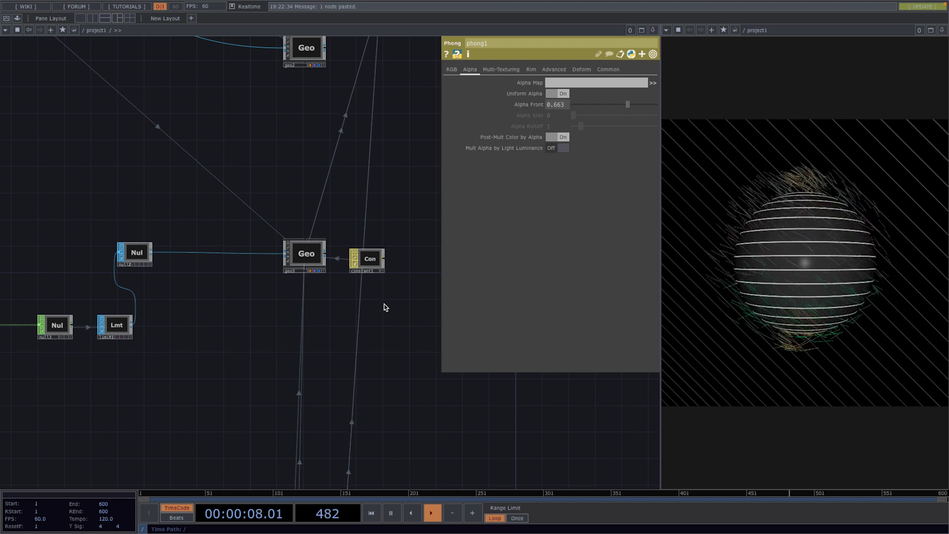
Add a Line MAT to the network just below geo3 and dismiss its far color picker
key(Tab)
click(355, 187)
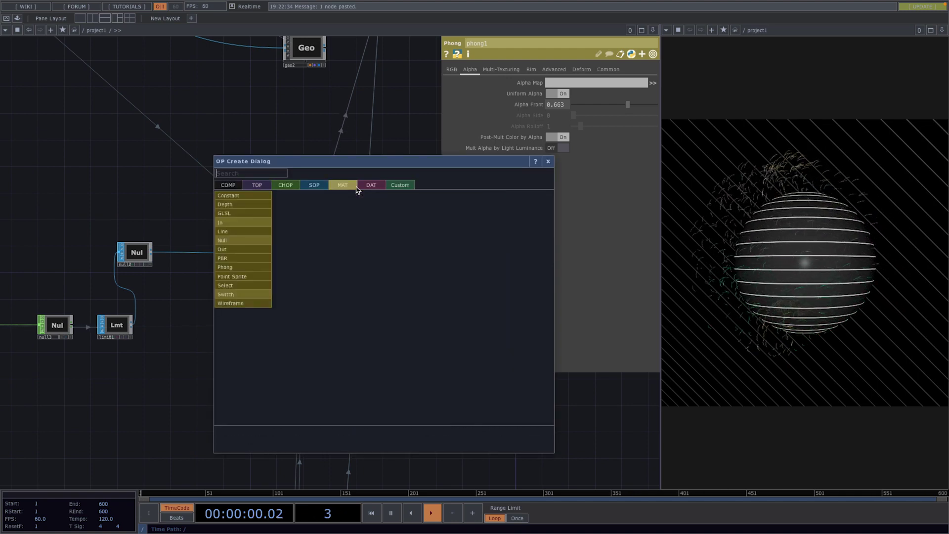
text(lin)
click(252, 231)
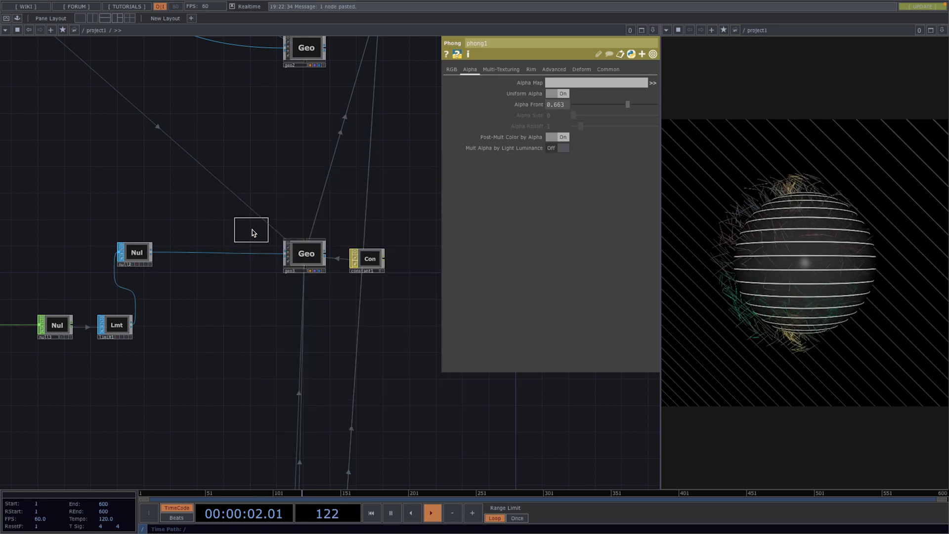
click(341, 313)
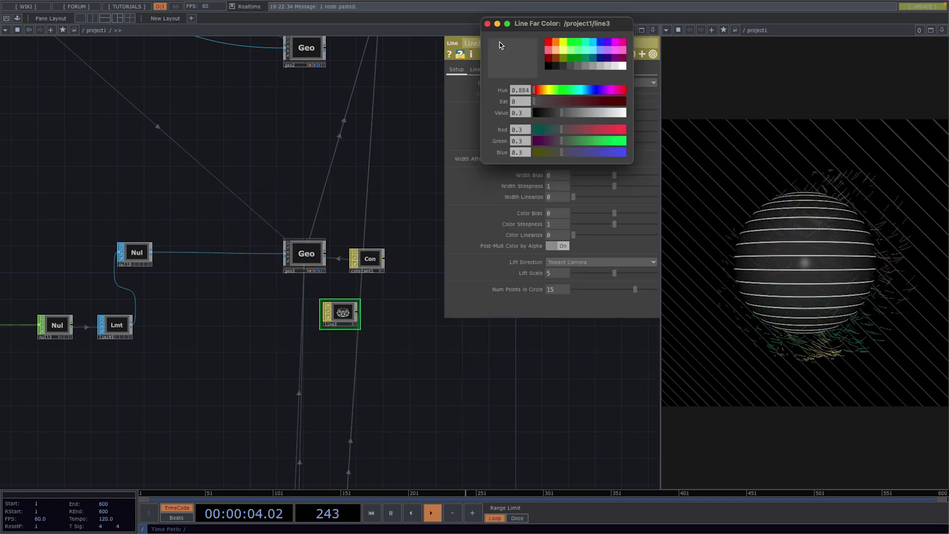
click(488, 24)
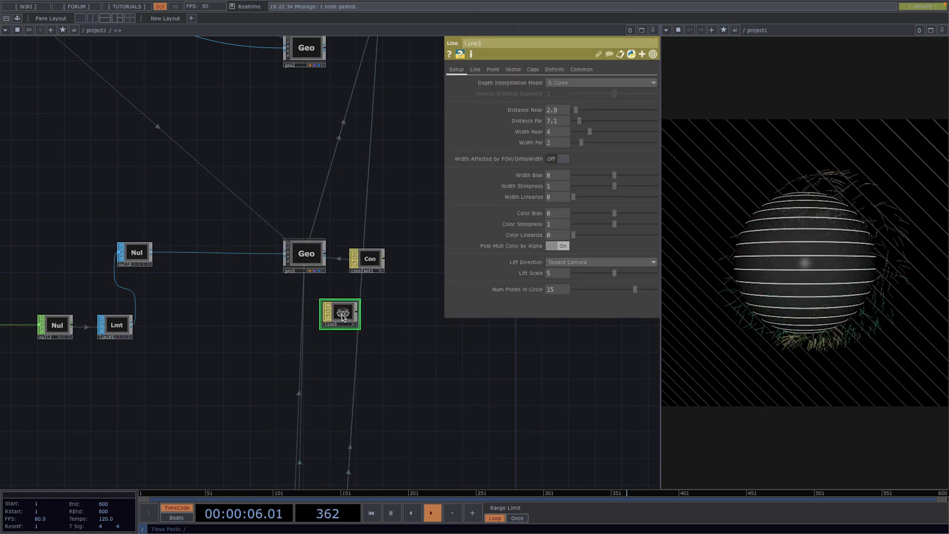
Assign the new Line MAT to geo3 as its material and adjust the MAT's far and near line widths
drag(341, 315, 305, 267)
click(305, 253)
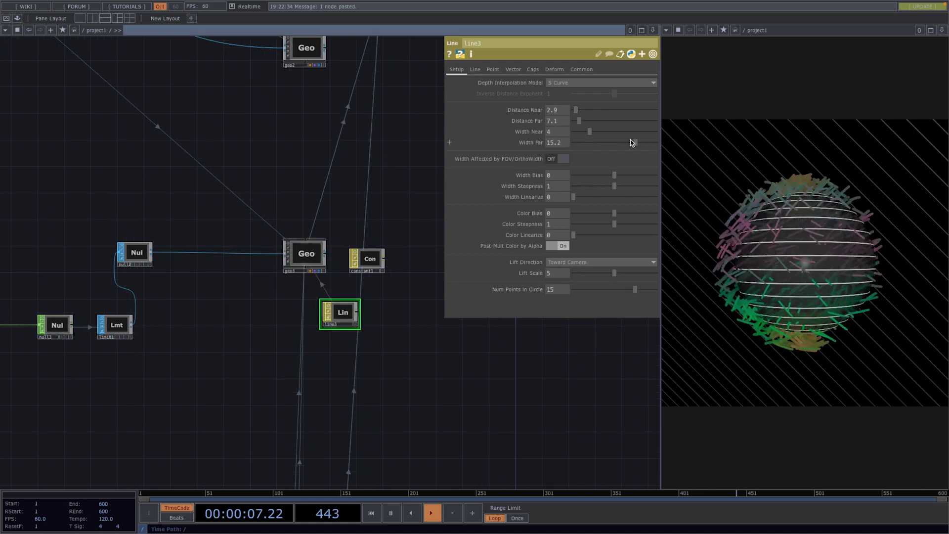
click(587, 141)
drag(587, 133, 579, 134)
Set the window length of the Trail CHOP trail1 to 60
scroll(268, 392, down, 1)
drag(81, 409, 343, 366)
click(186, 287)
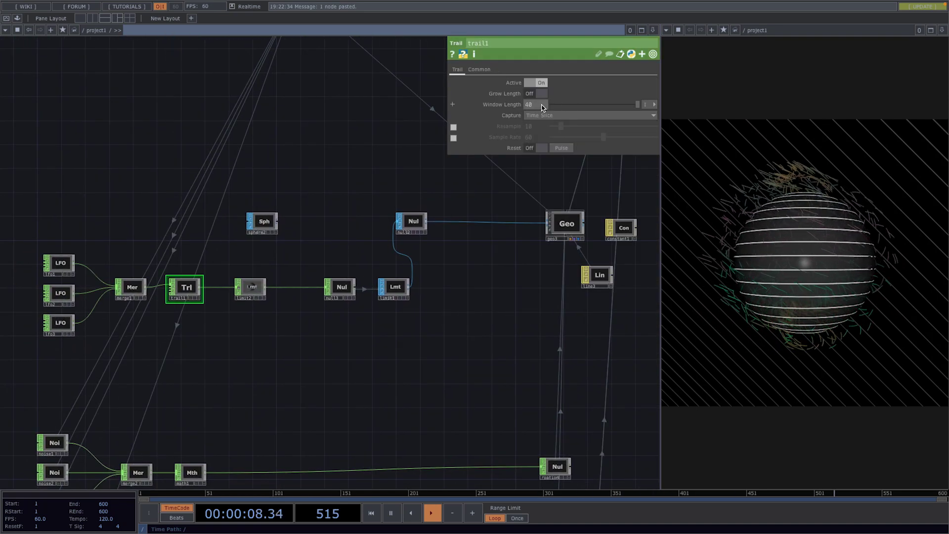
text(60)
key(Return)
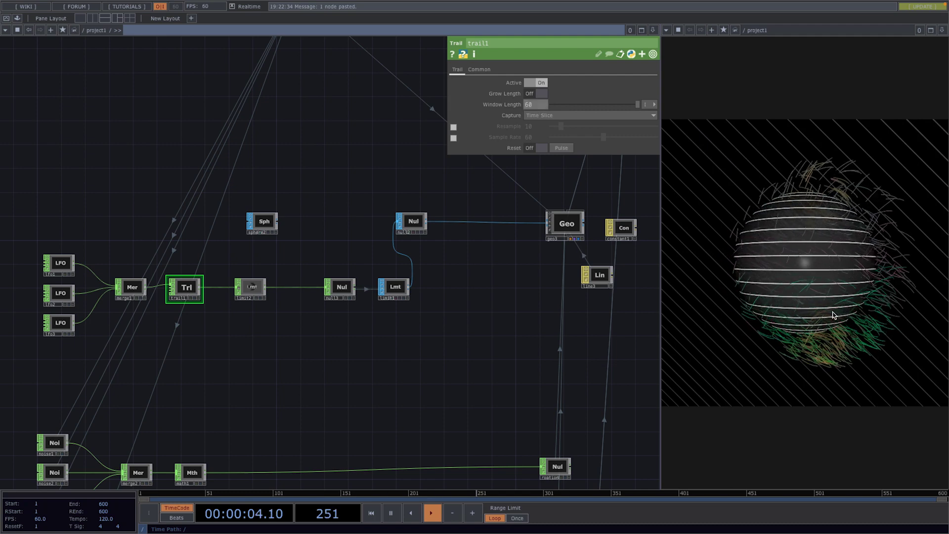
Set the amplitude of lfo1 to 0.52
click(69, 266)
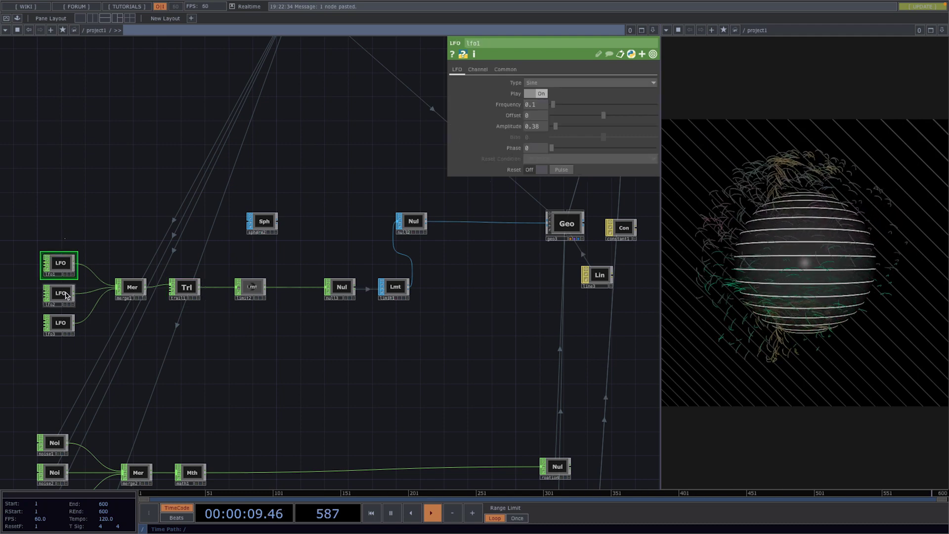
drag(556, 127, 557, 127)
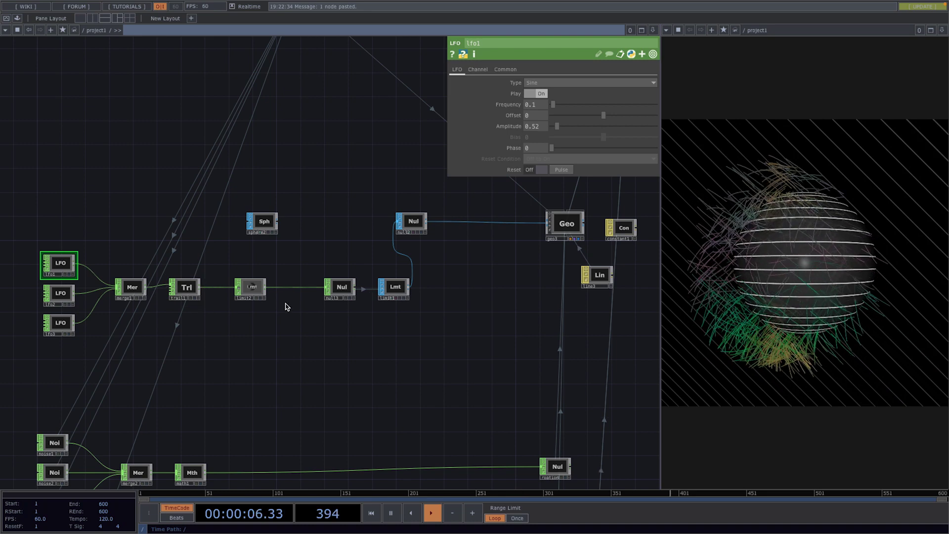
Insert a Math CHOP on the wire between the bypassed limit2 and null3
right_click(272, 275)
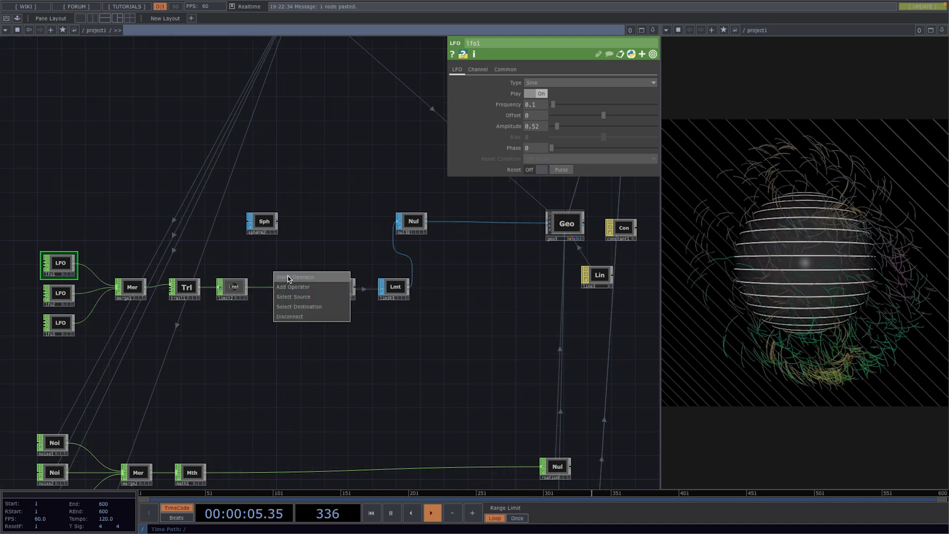
click(288, 276)
text(math)
click(299, 203)
click(286, 282)
Set the new Math CHOP's multiply value to about 0.62 and hide the parameter window
click(476, 69)
drag(564, 93, 556, 95)
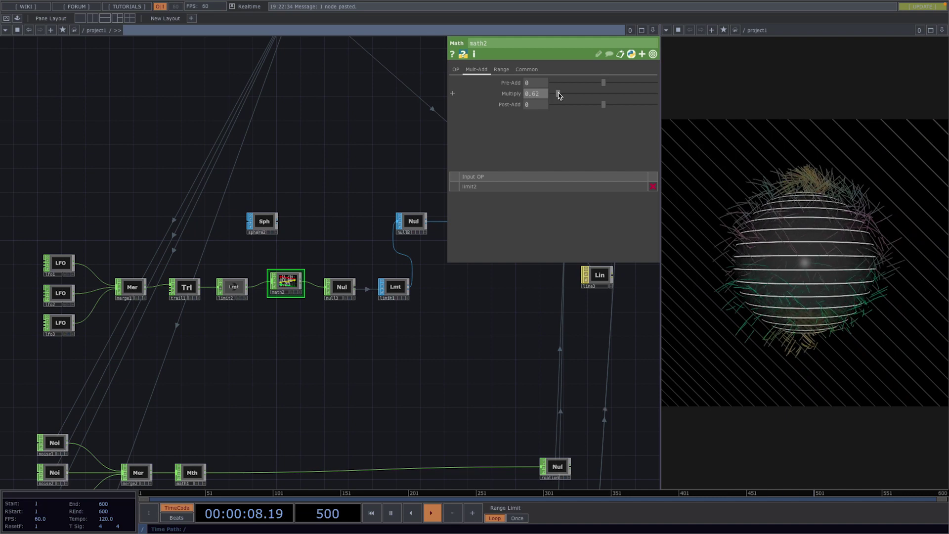
click(501, 69)
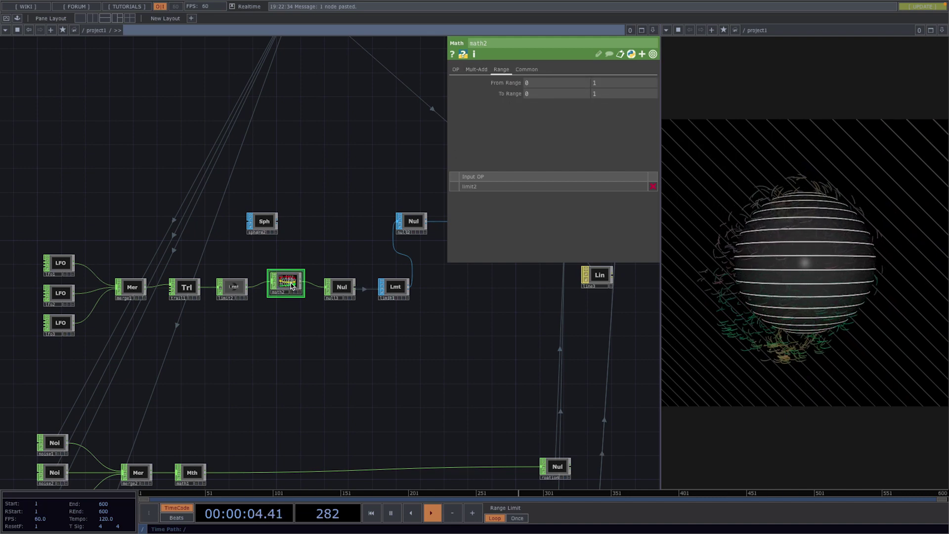
key(p)
Examine the resolution settings of the Noise TOP noise4 that supplies the instance colors
scroll(445, 358, down, 2)
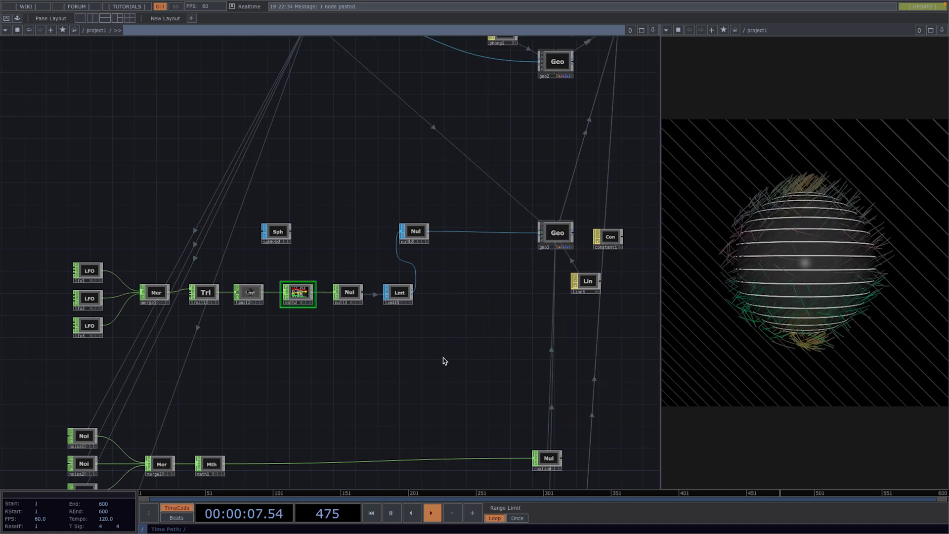
scroll(442, 357, down, 1)
drag(455, 341, 457, 254)
drag(325, 398, 343, 258)
drag(206, 421, 239, 382)
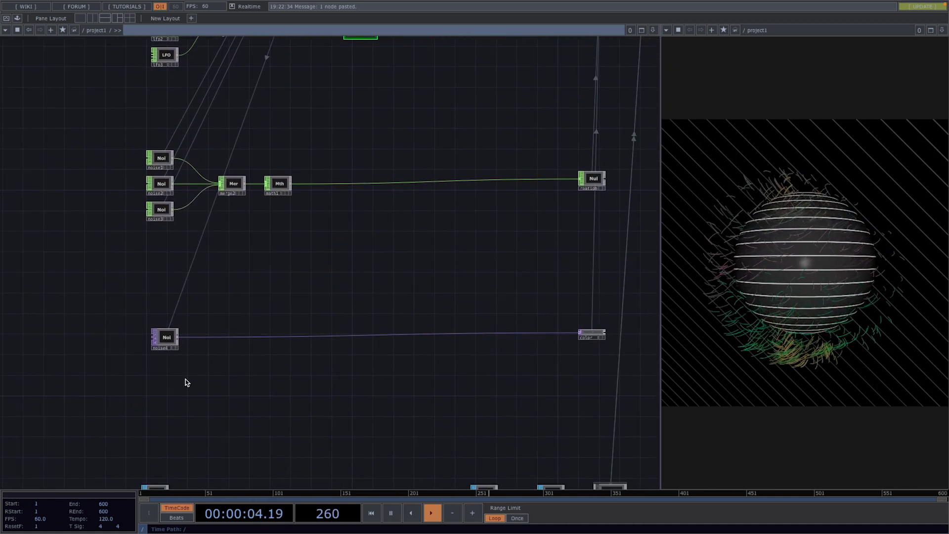
scroll(185, 379, up, 2)
click(163, 330)
key(p)
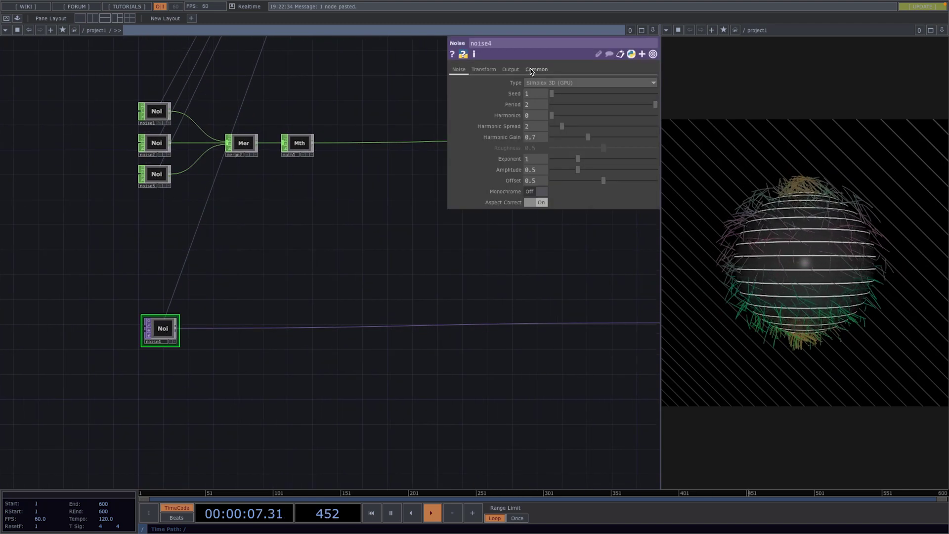
click(534, 70)
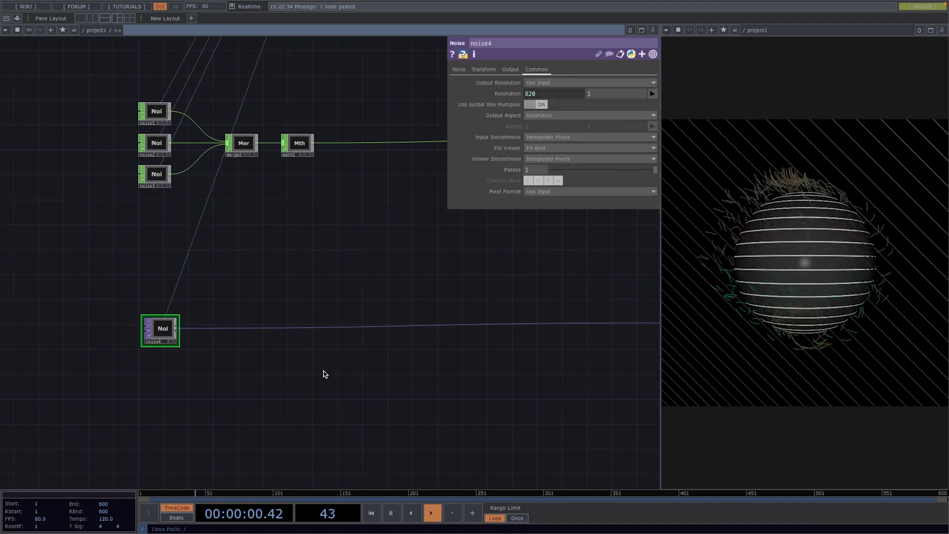
Add a Ramp TOP to the network directly below noise4
key(Tab)
text(ram)
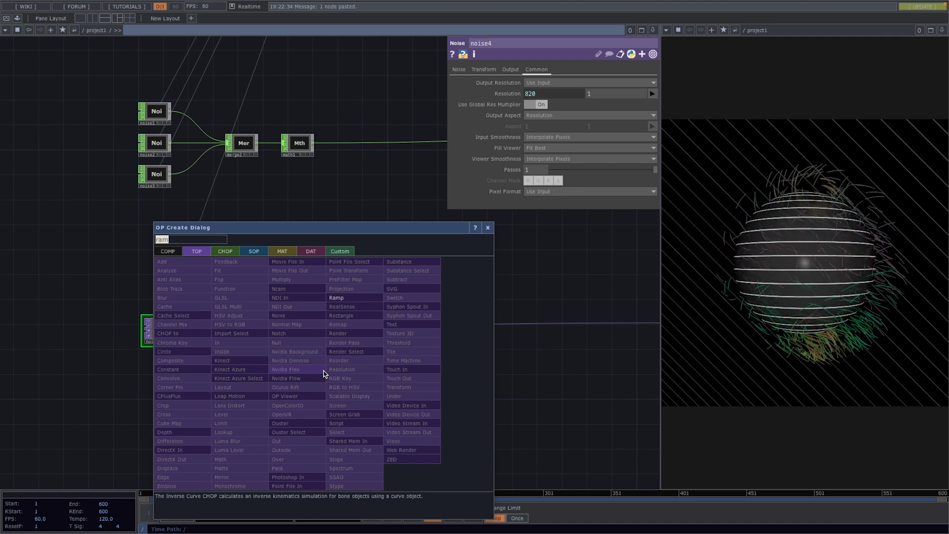
click(338, 298)
click(156, 371)
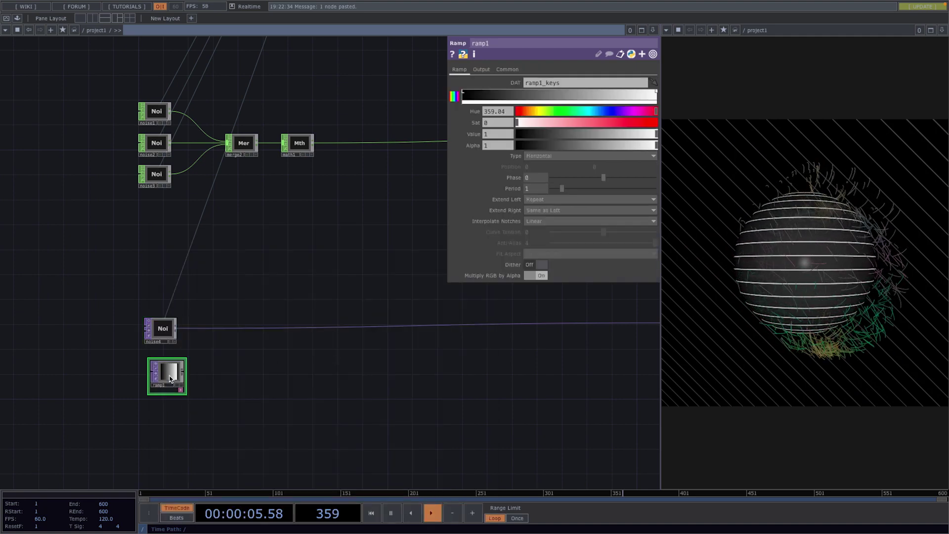
Set the Ramp TOP's resolution to 820 by 1, matching noise4, and connect it to the color null in noise4's place
click(509, 70)
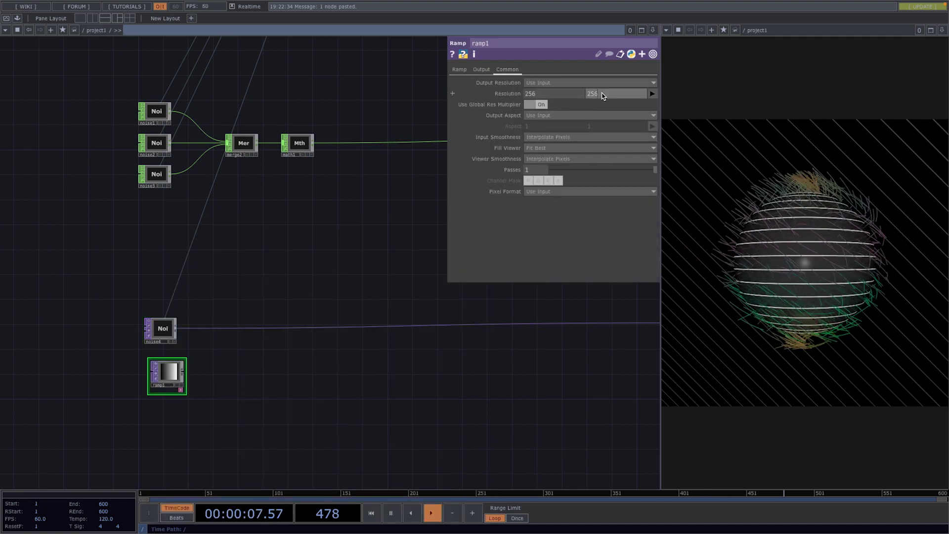
click(565, 95)
text(820)
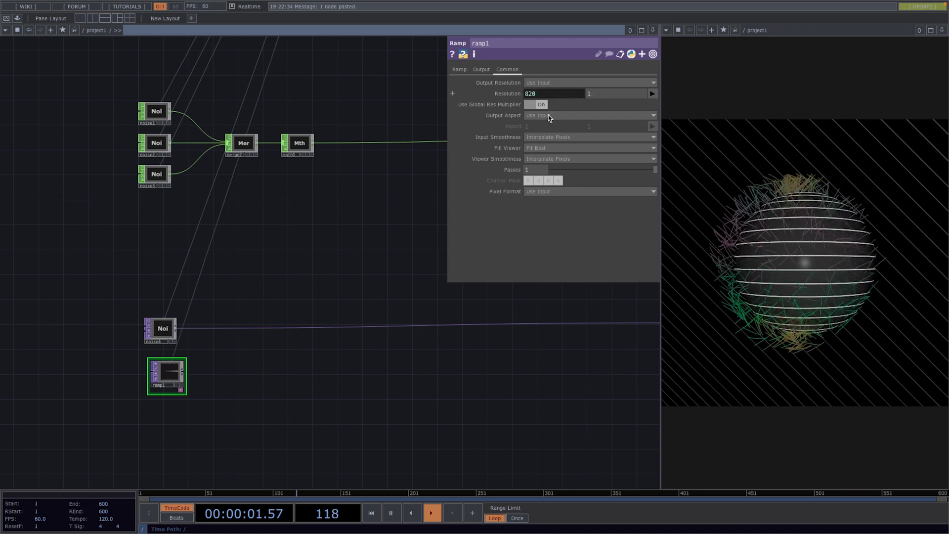
drag(185, 376, 247, 333)
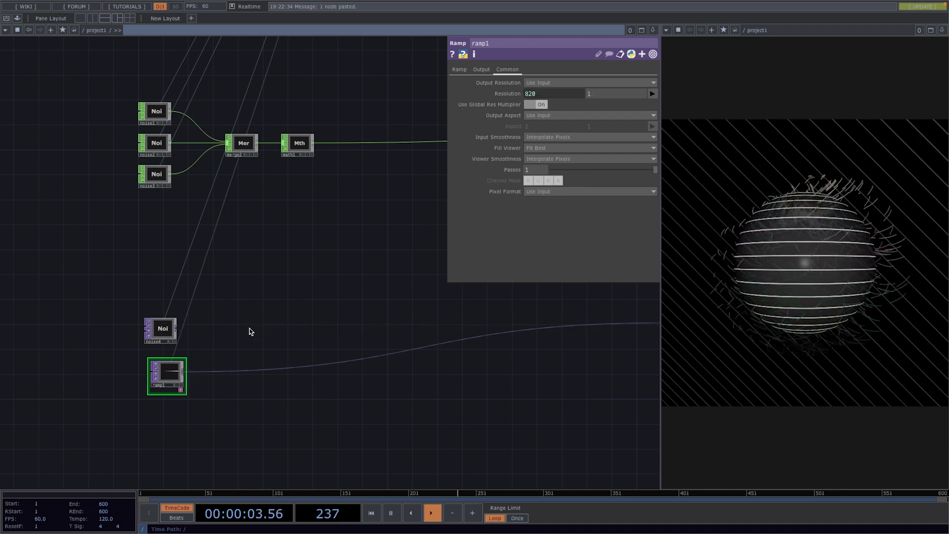
Color the ramp from green (hue 144, saturation about 0.557, value about 0.543) to light blue (hue 203, saturation 0.351)
click(459, 69)
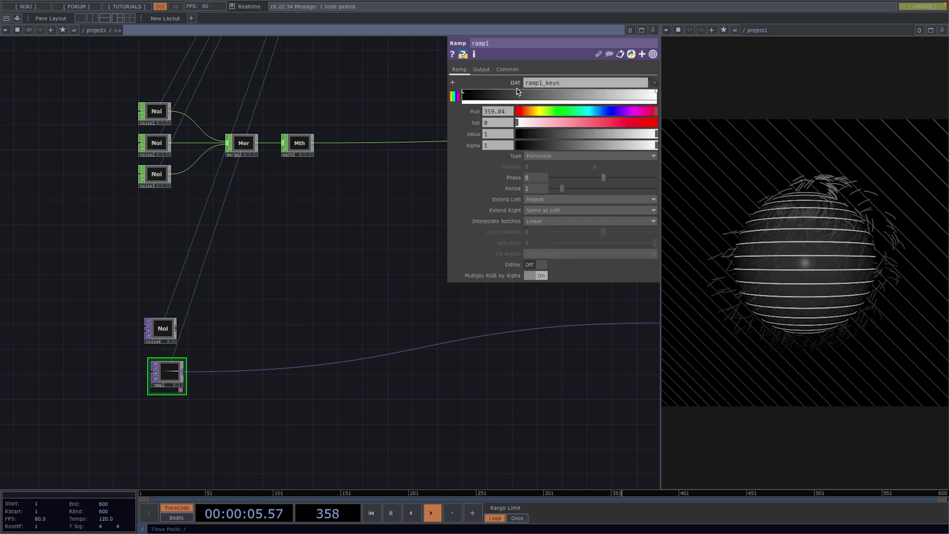
drag(531, 121, 571, 127)
click(465, 96)
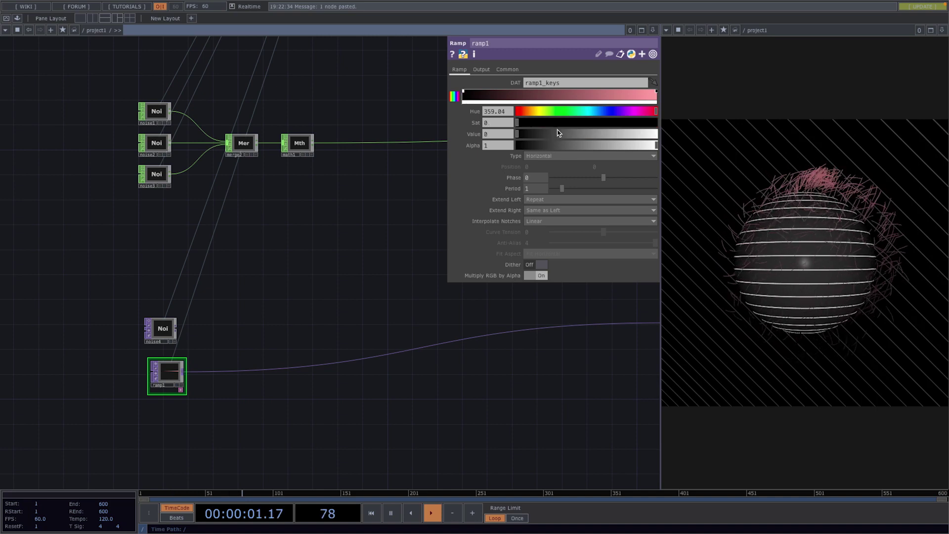
click(594, 133)
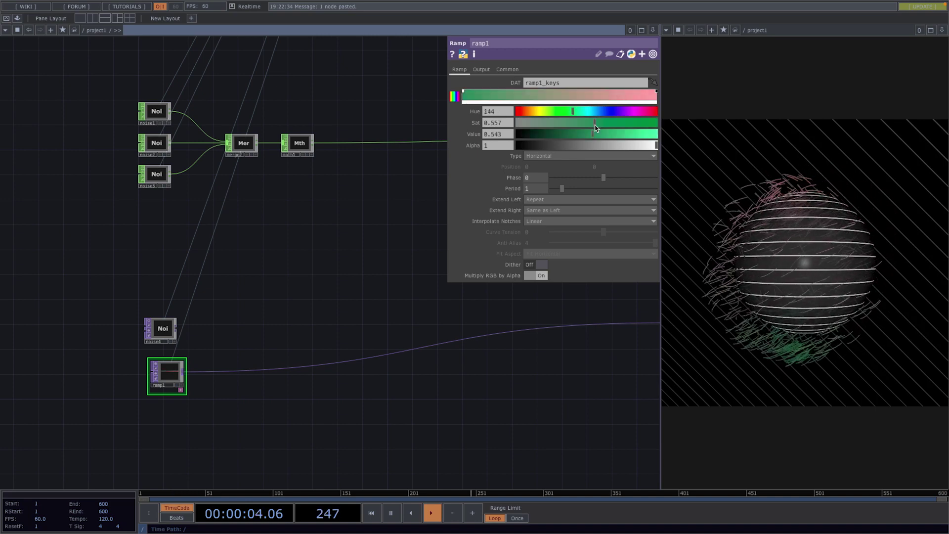
click(655, 94)
mouse_move(603, 107)
mouse_down()
mouse_move(585, 110)
mouse_move(597, 111)
mouse_up()
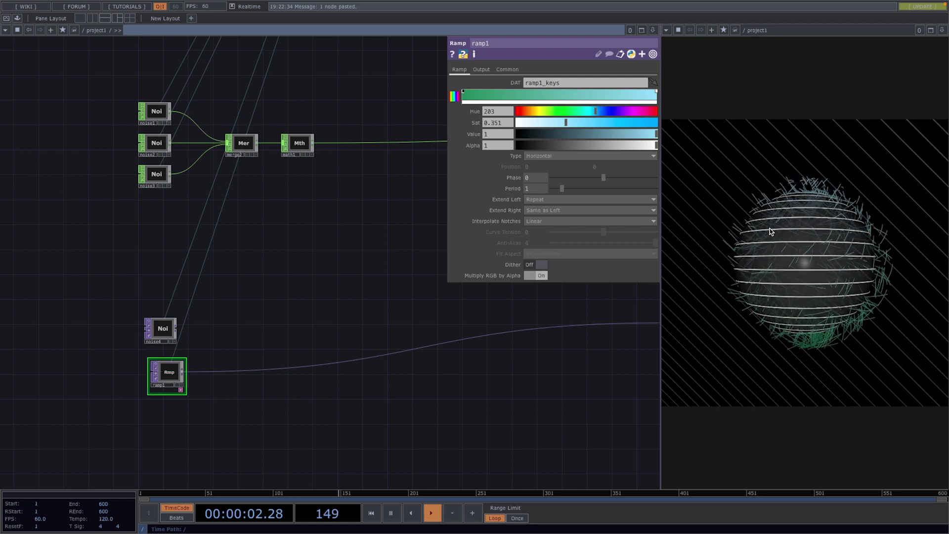
Set the frequency of lfo1 to 0.15
scroll(504, 362, down, 5)
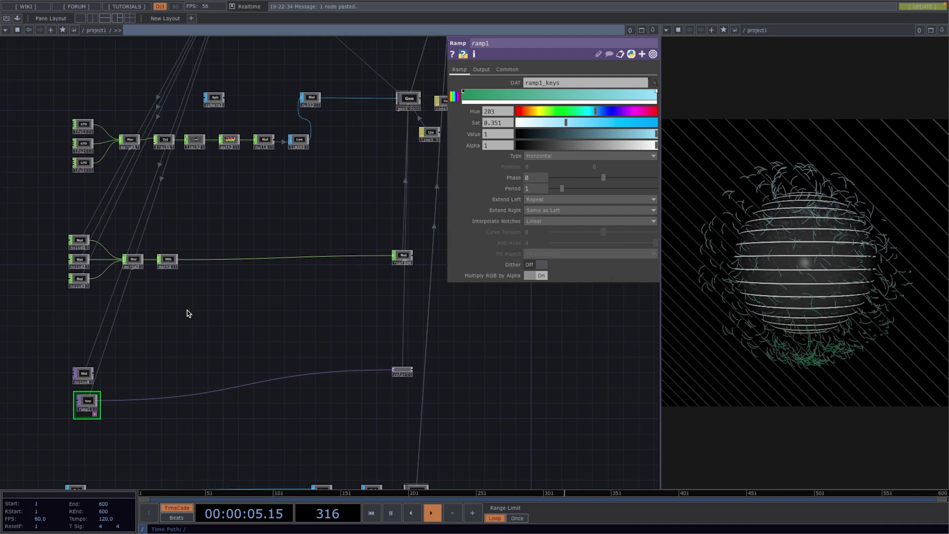
drag(188, 312, 196, 207)
drag(285, 218, 292, 311)
drag(347, 201, 379, 269)
scroll(134, 183, up, 5)
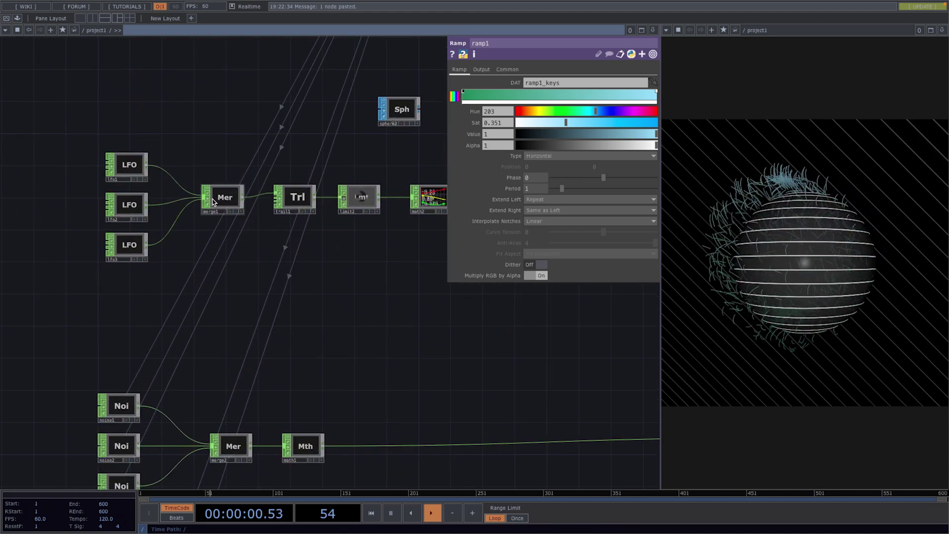
click(131, 165)
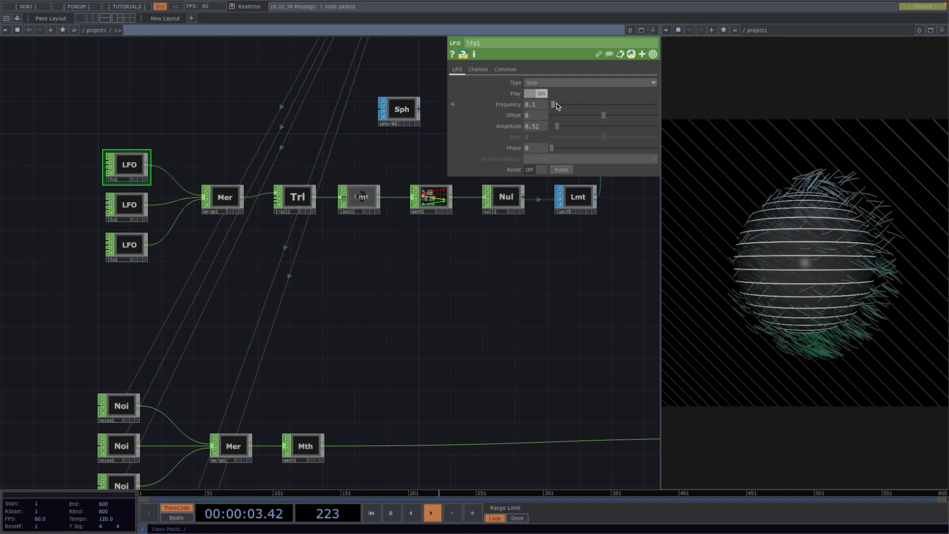
drag(561, 108, 555, 108)
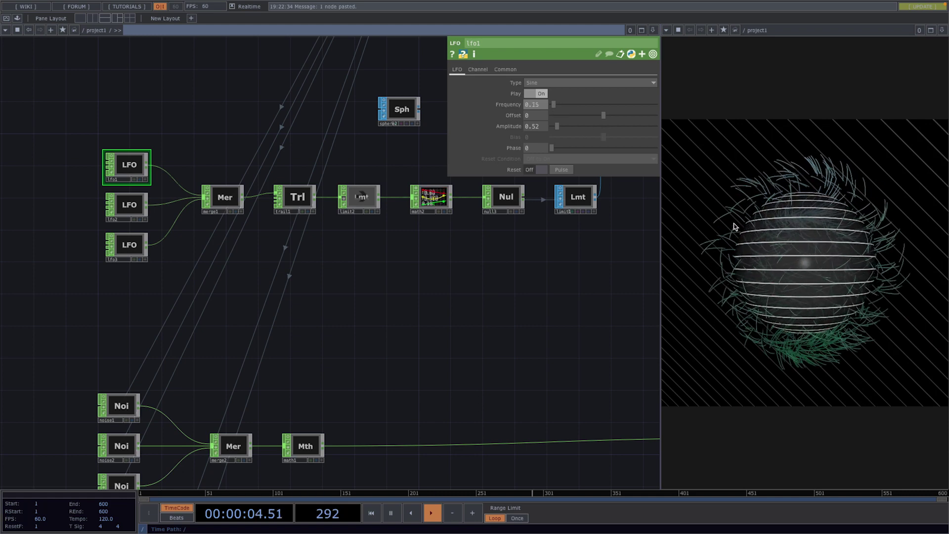